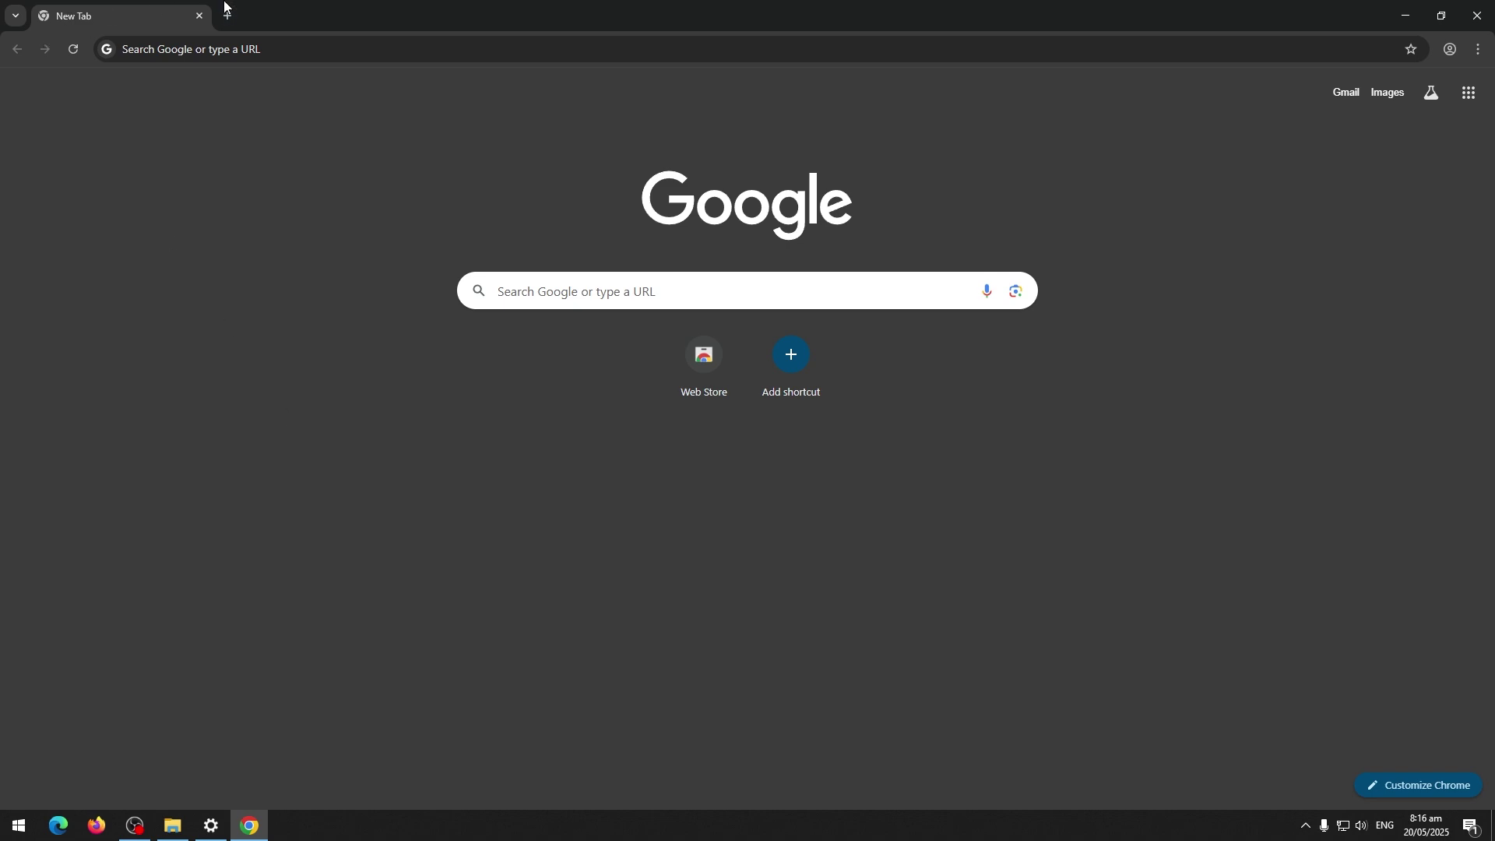
Enter hid.irok.cn in Chrome's address bar, correcting typos, and load the site
left_click(263, 56)
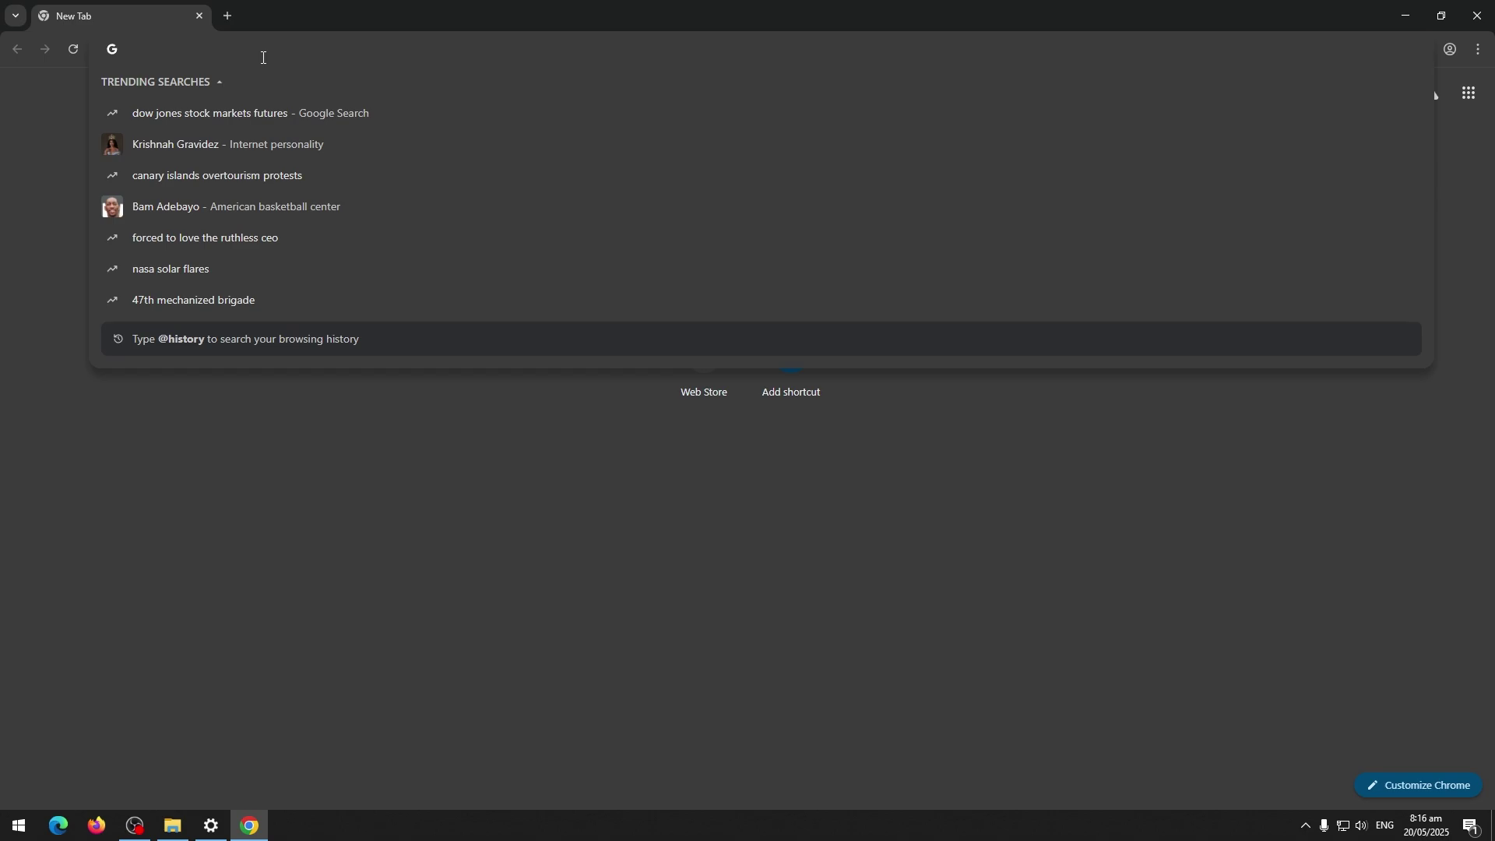
type("hid")
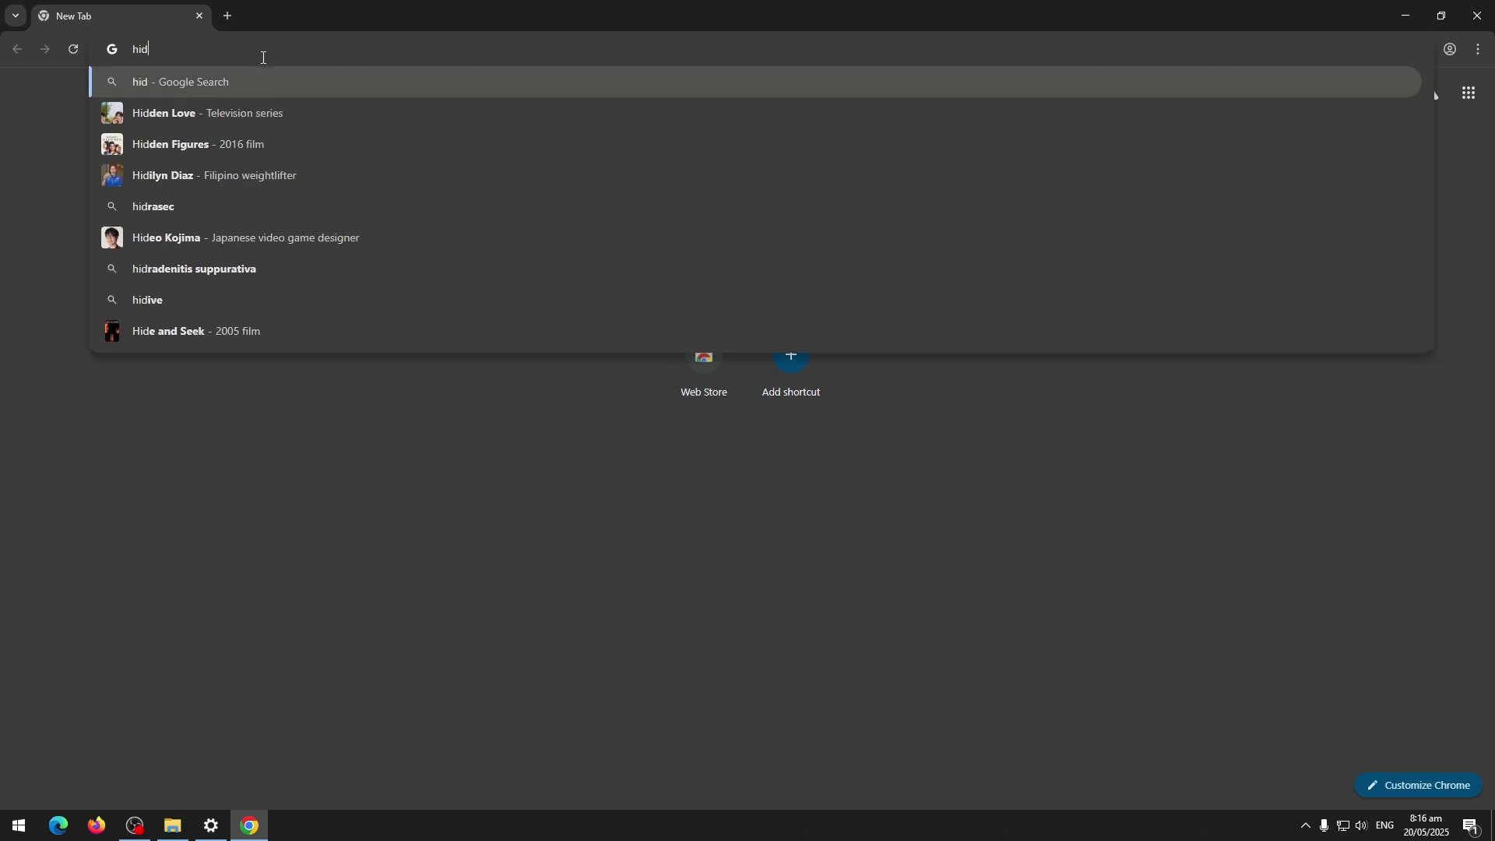
type(".i")
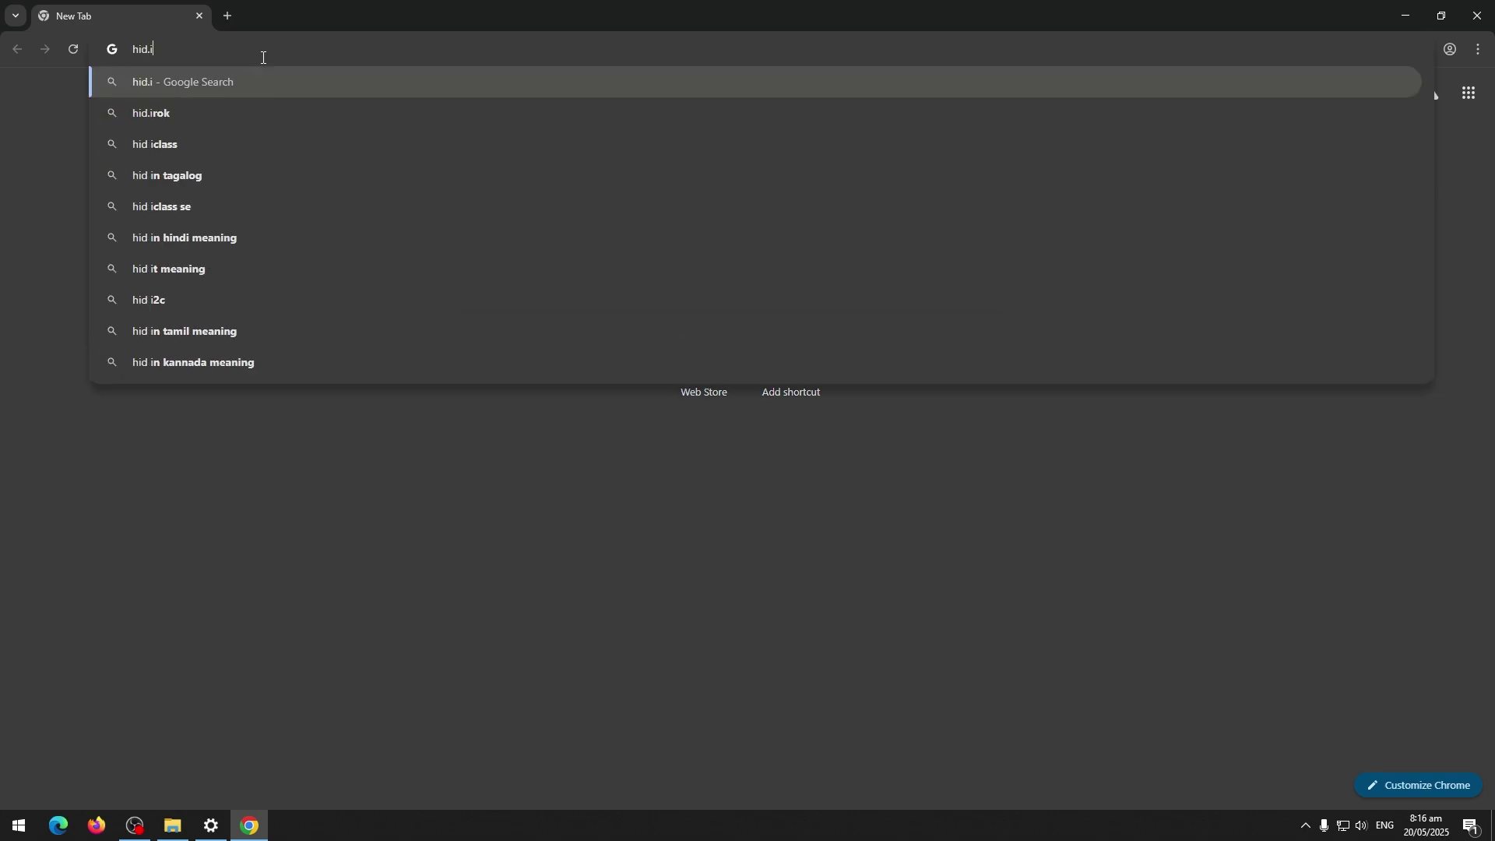
type("rol")
key("BackSpace")
type("k")
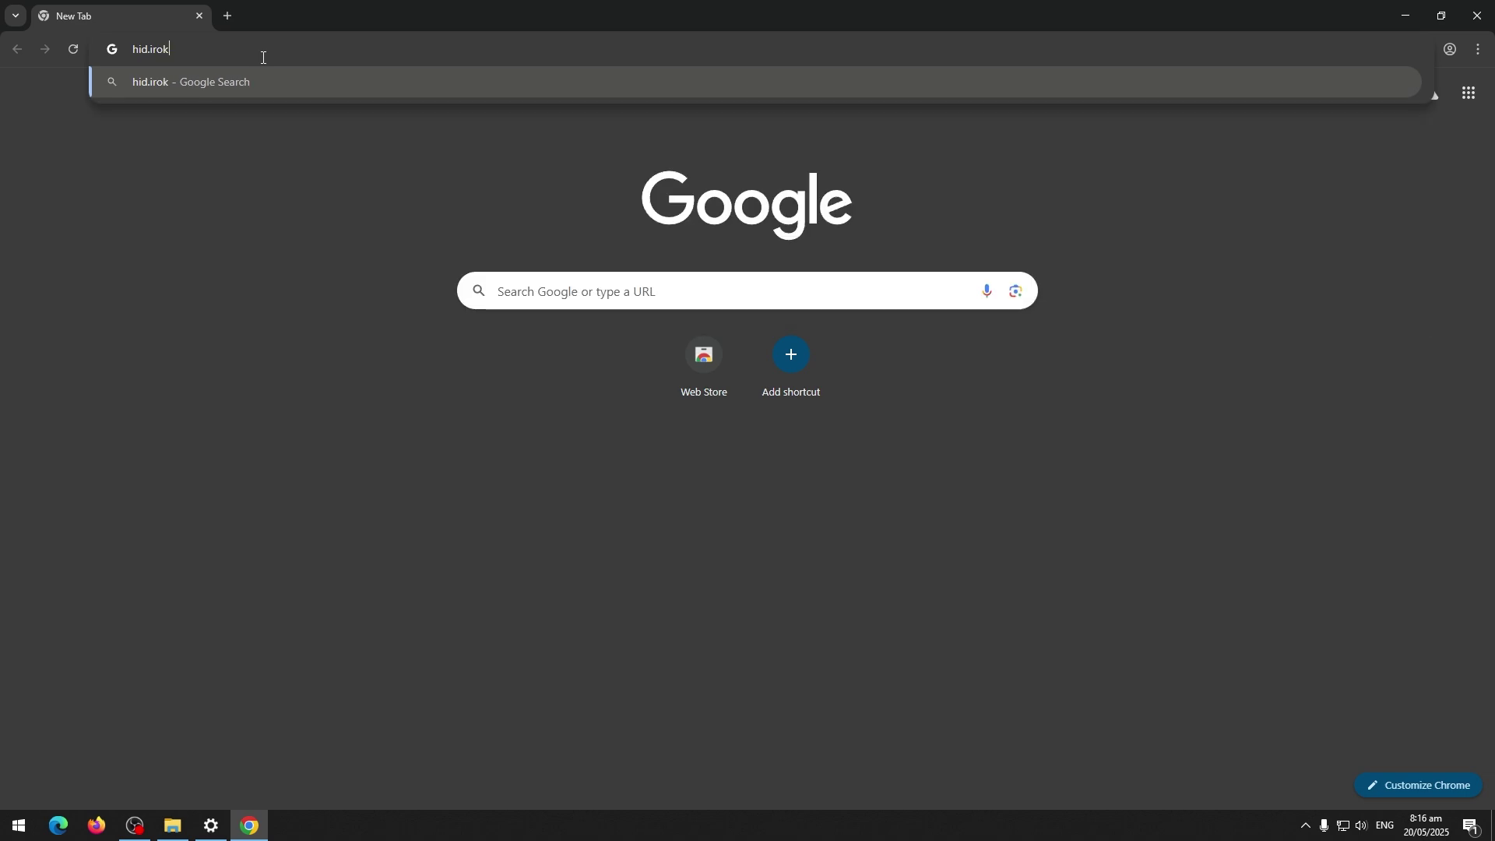
type(".c")
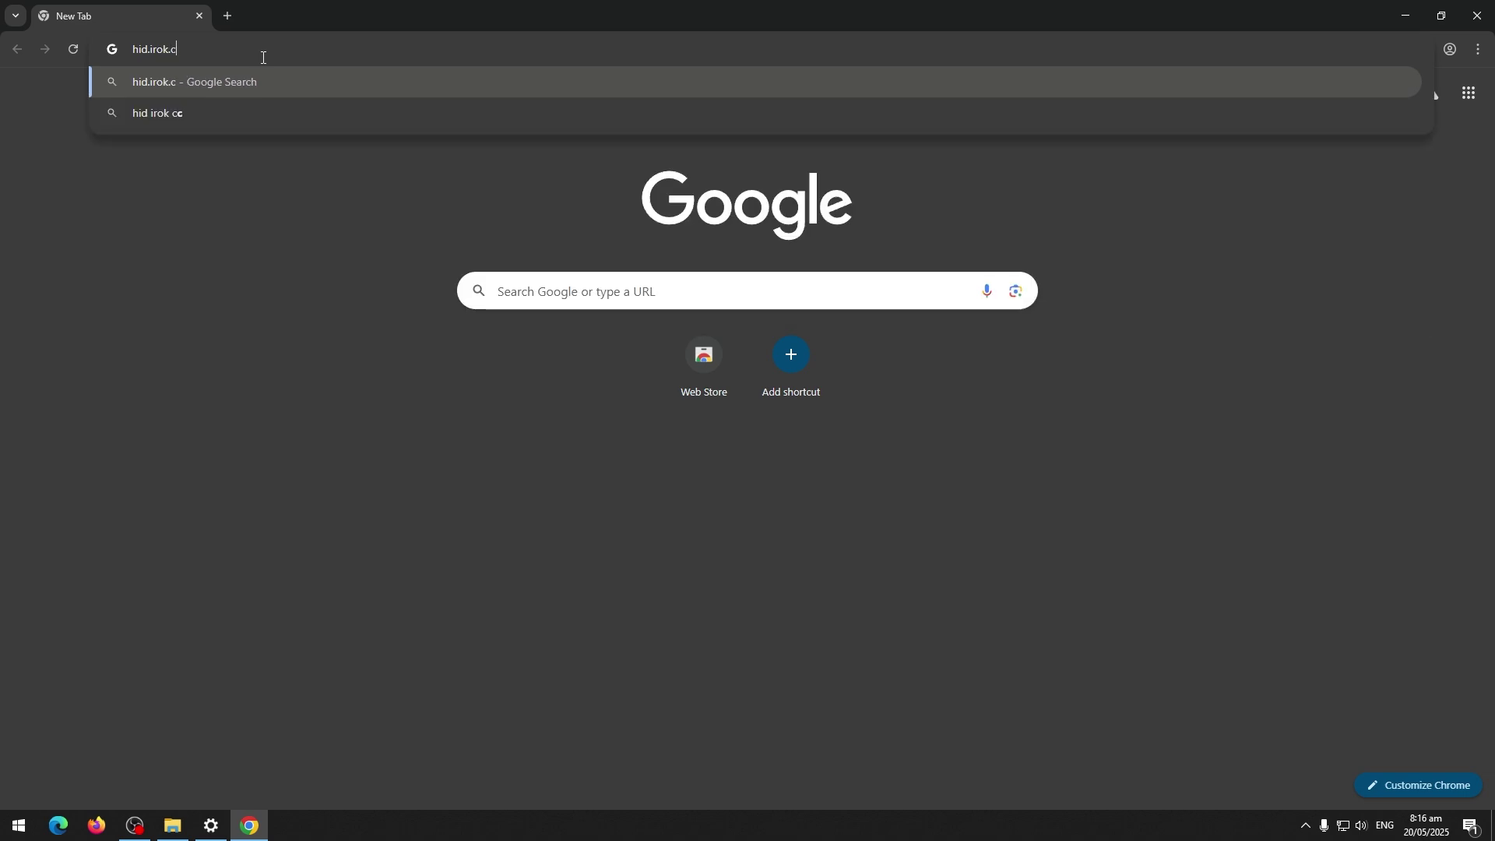
type("m")
key("BackSpace")
type("m")
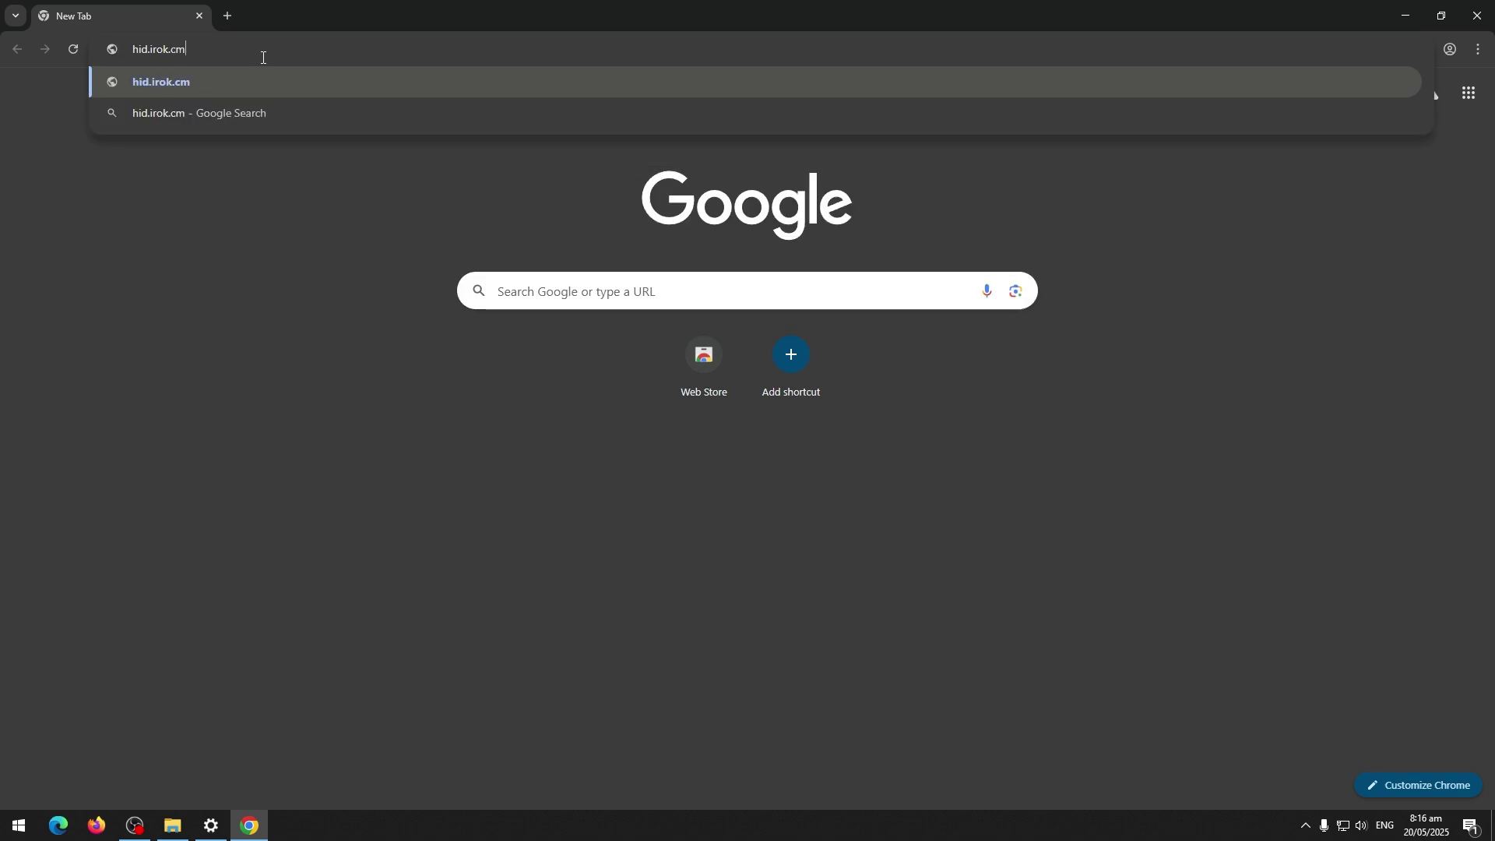
key("BackSpace")
type("n")
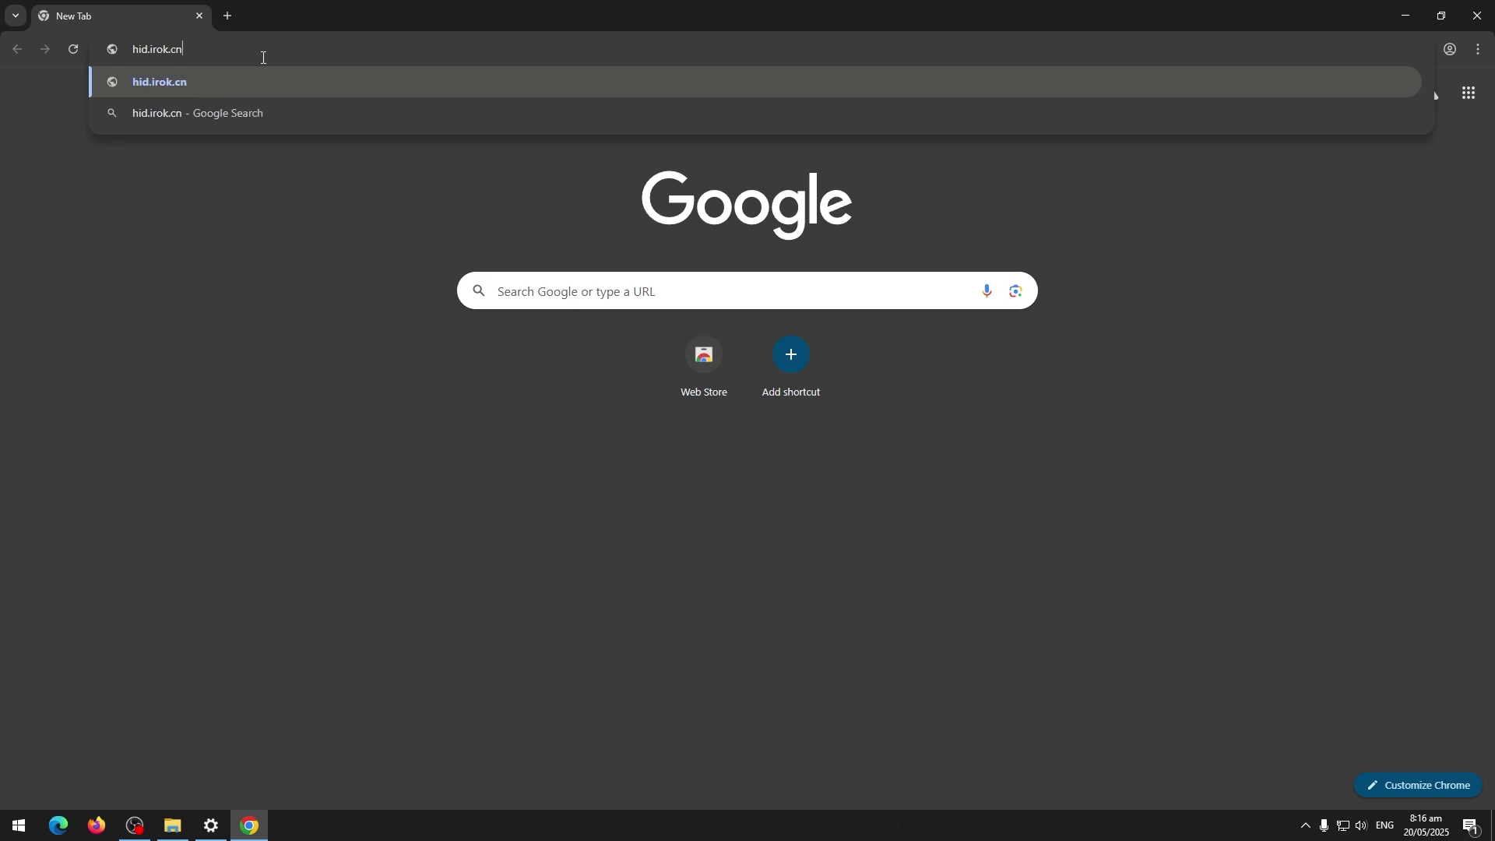
key("Return")
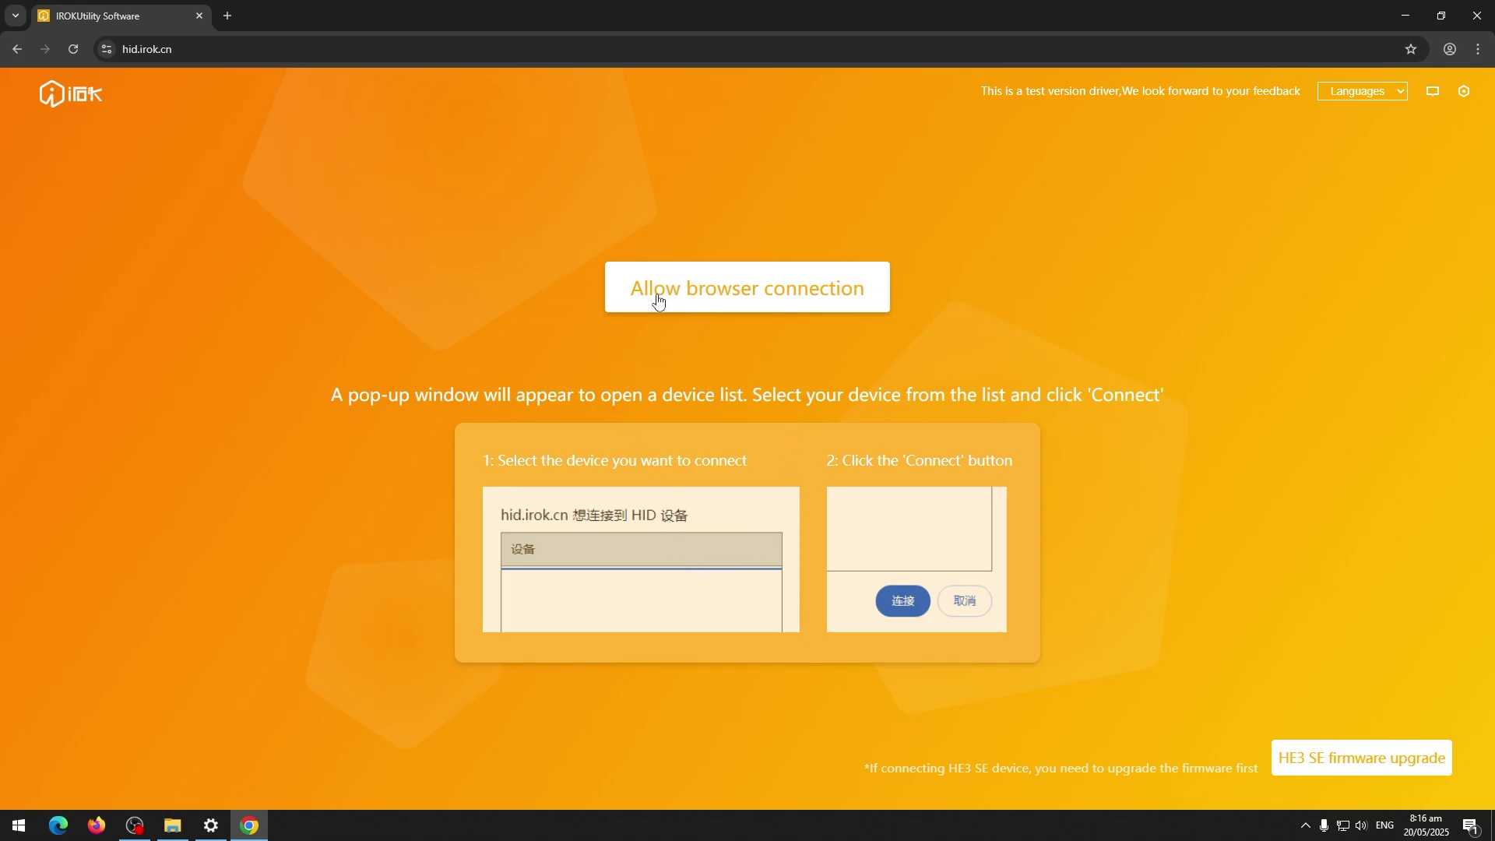
Allow browser connection and connect the IROK ND63 Cyan from the HID chooser
left_click(688, 297)
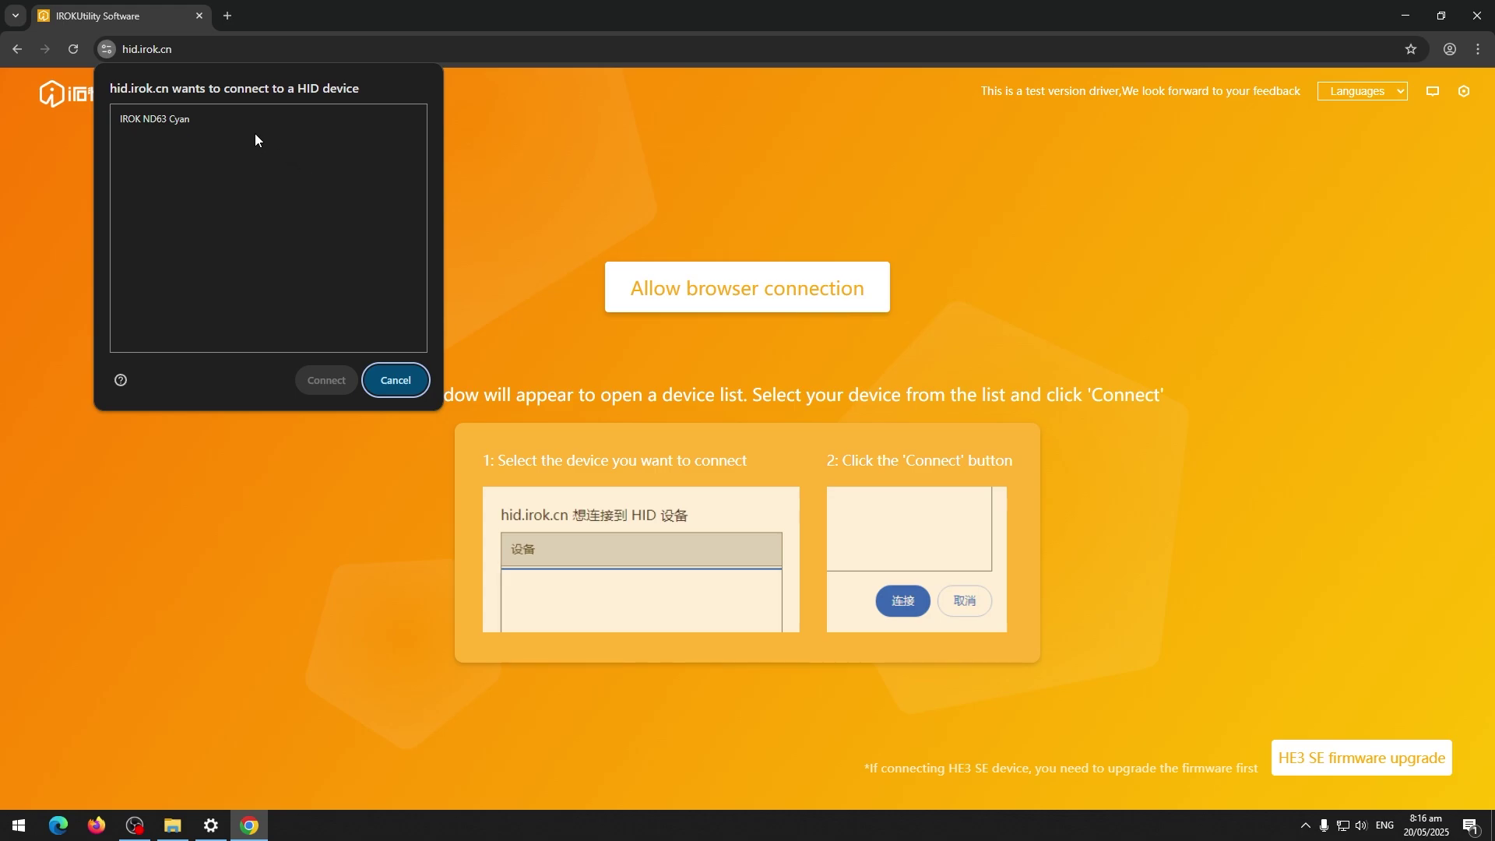
left_click(254, 123)
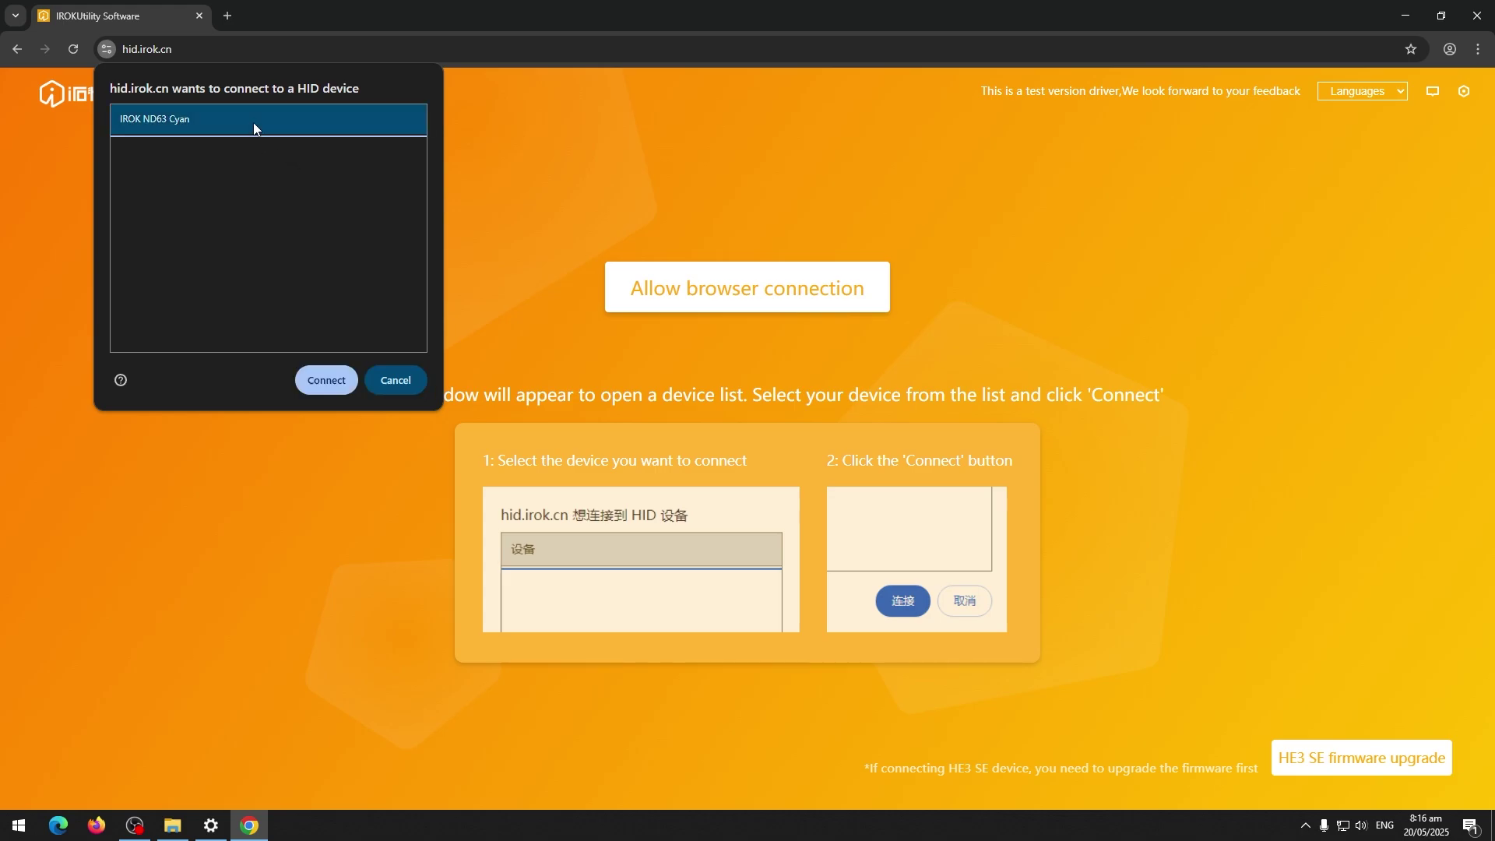
left_click(323, 377)
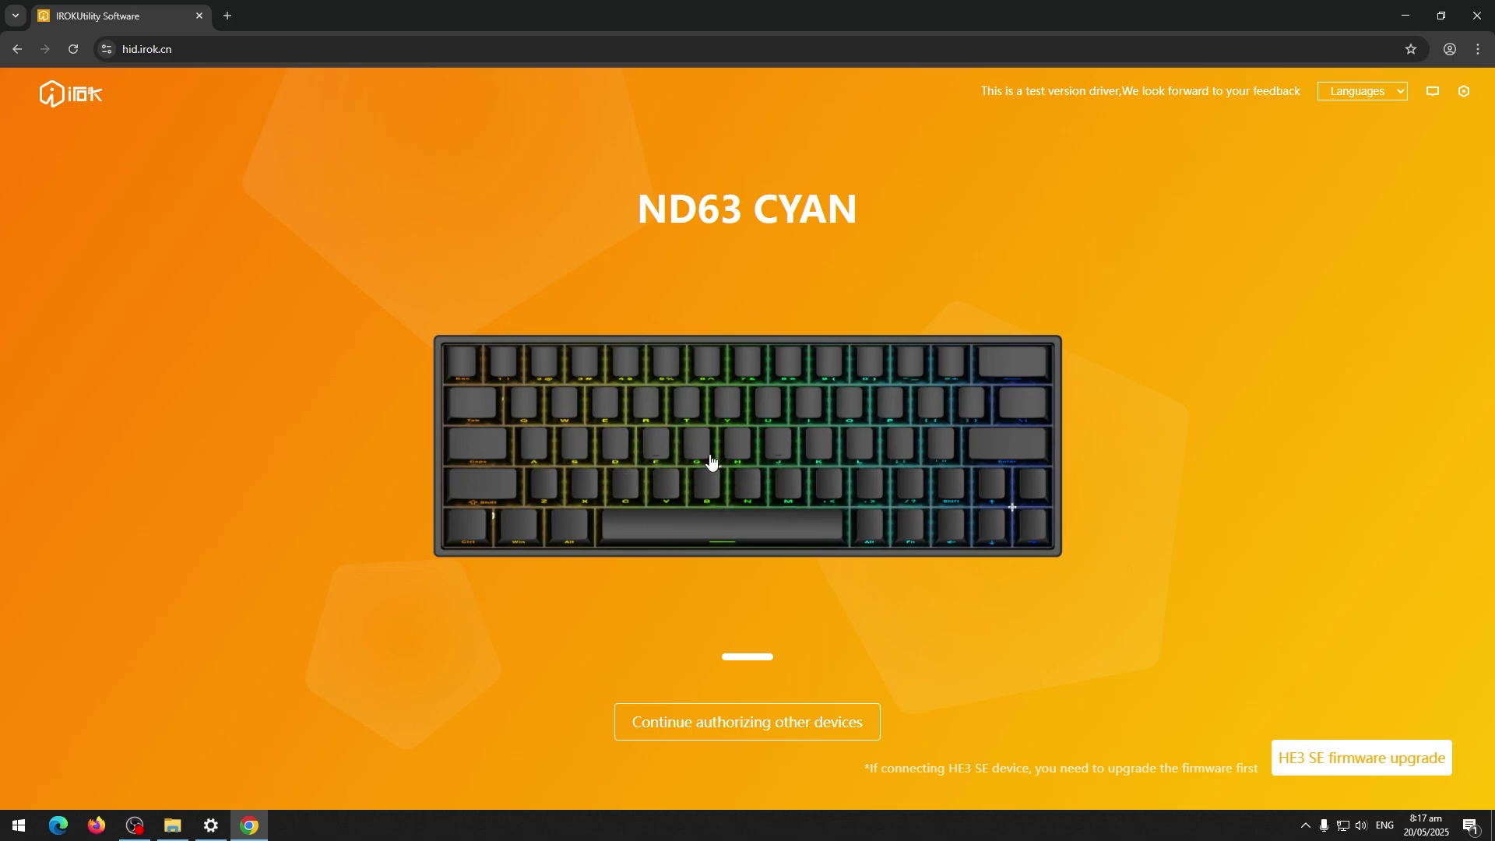
Start key calibration, bottom out keys (z, x), and complete calibration to reach Magnetic settings
left_click(733, 420)
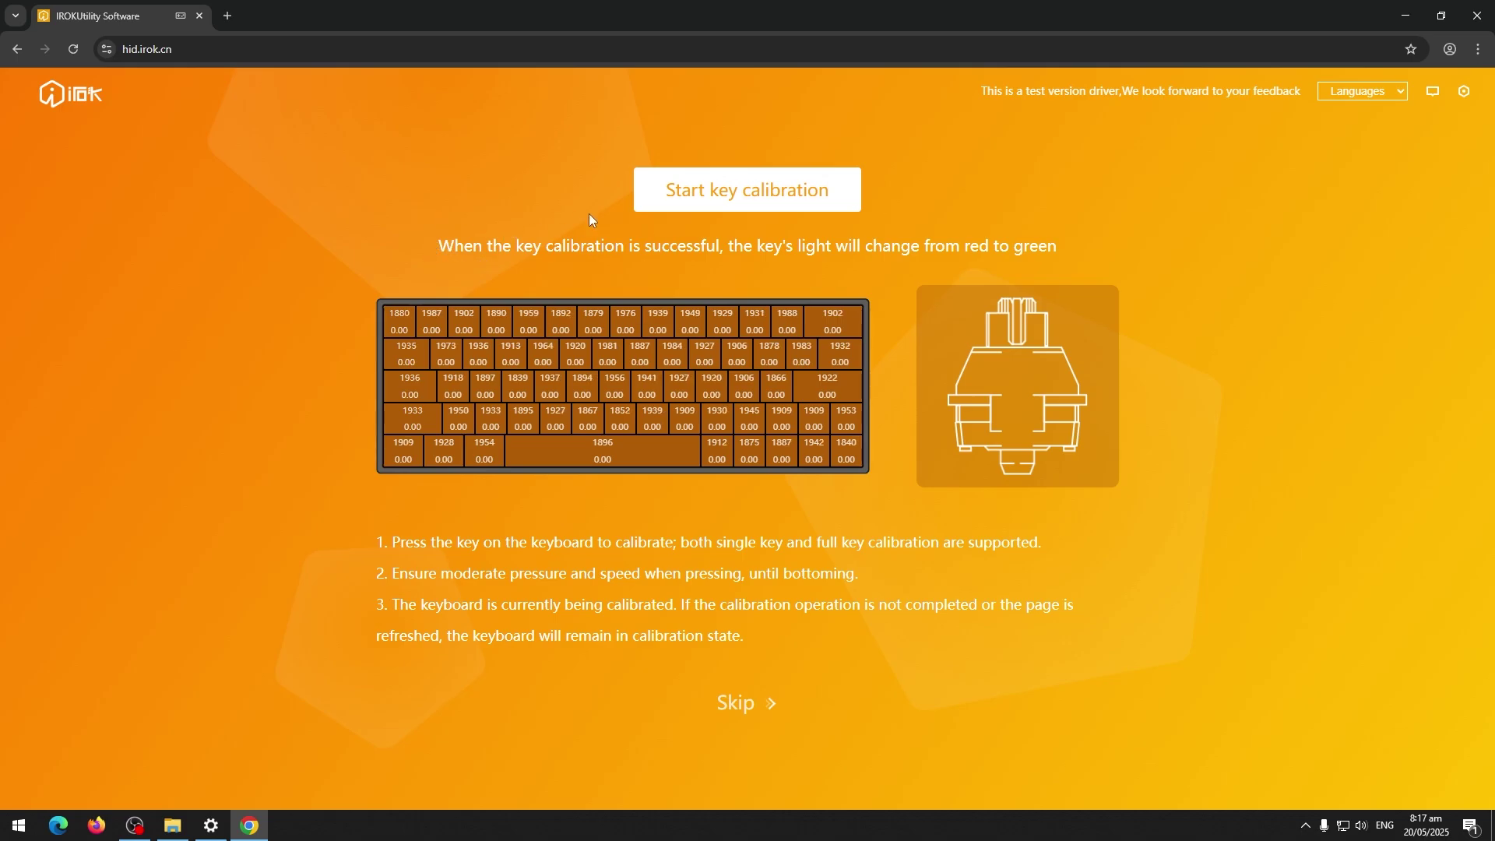
left_click(688, 194)
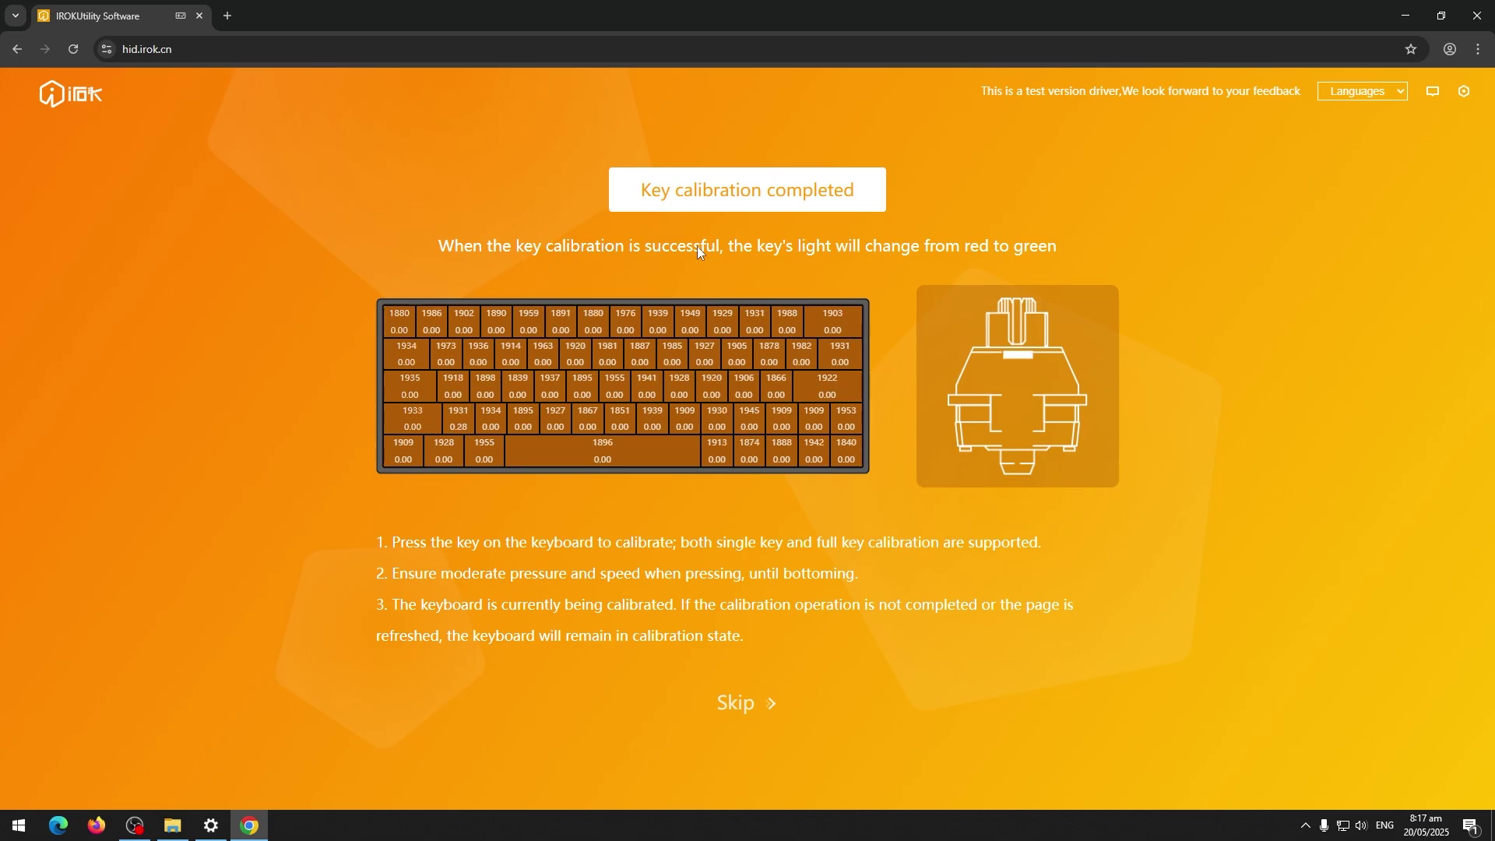
key("z")
key("x")
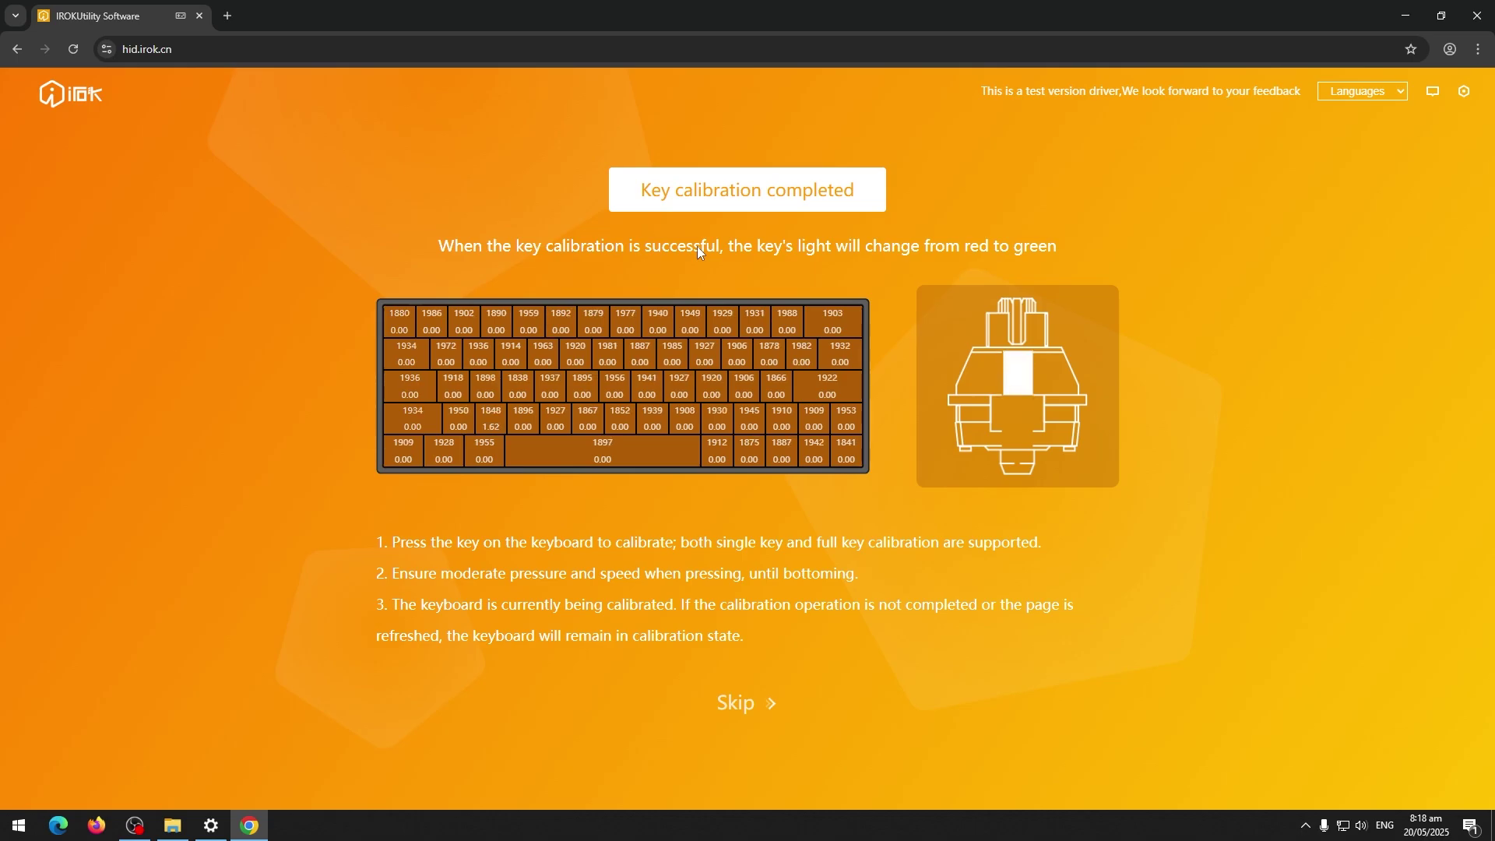
key("x")
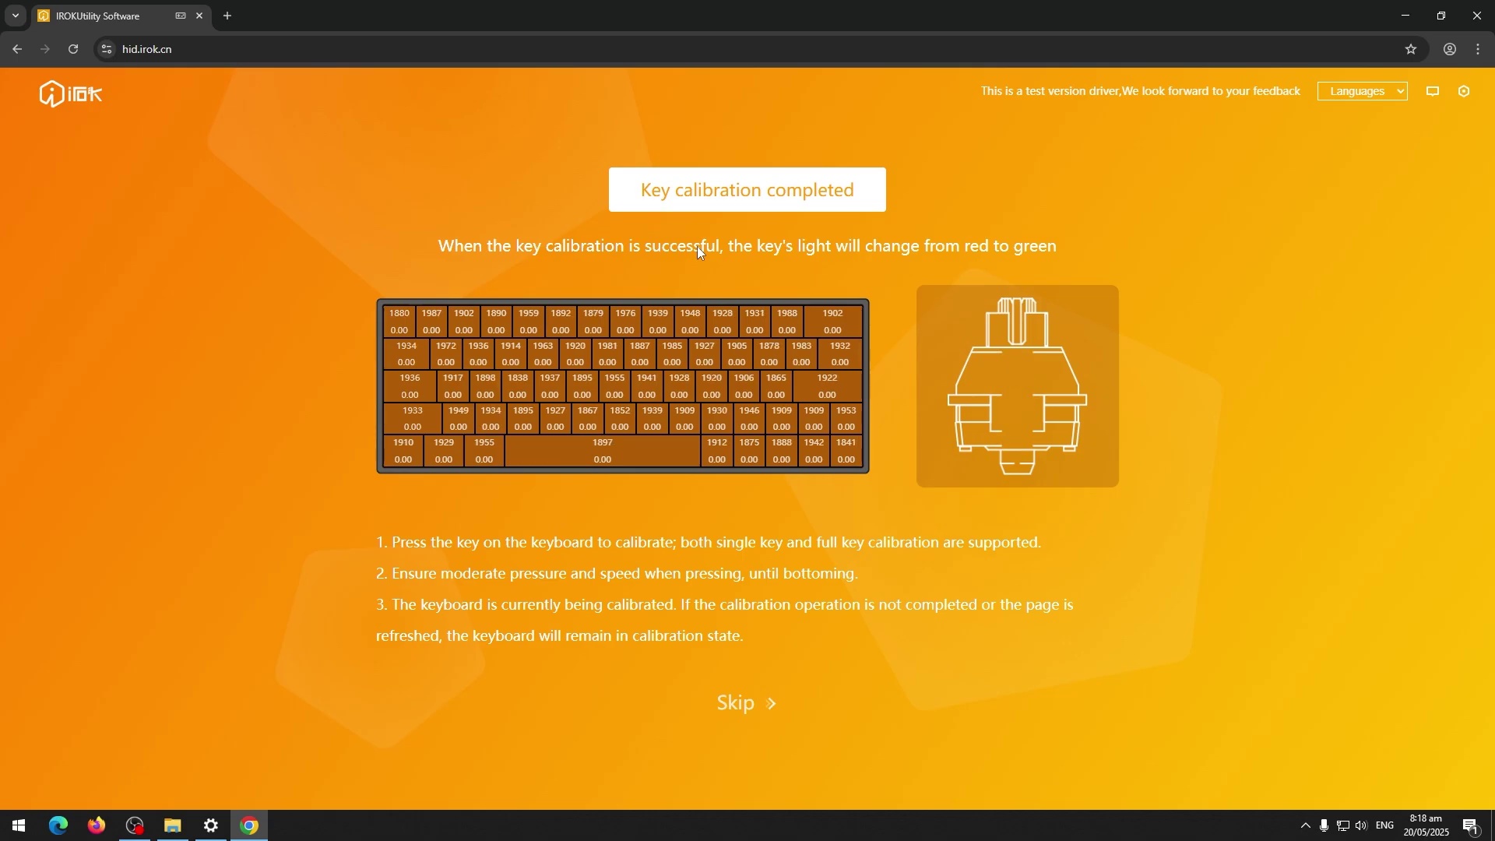
left_click(723, 185)
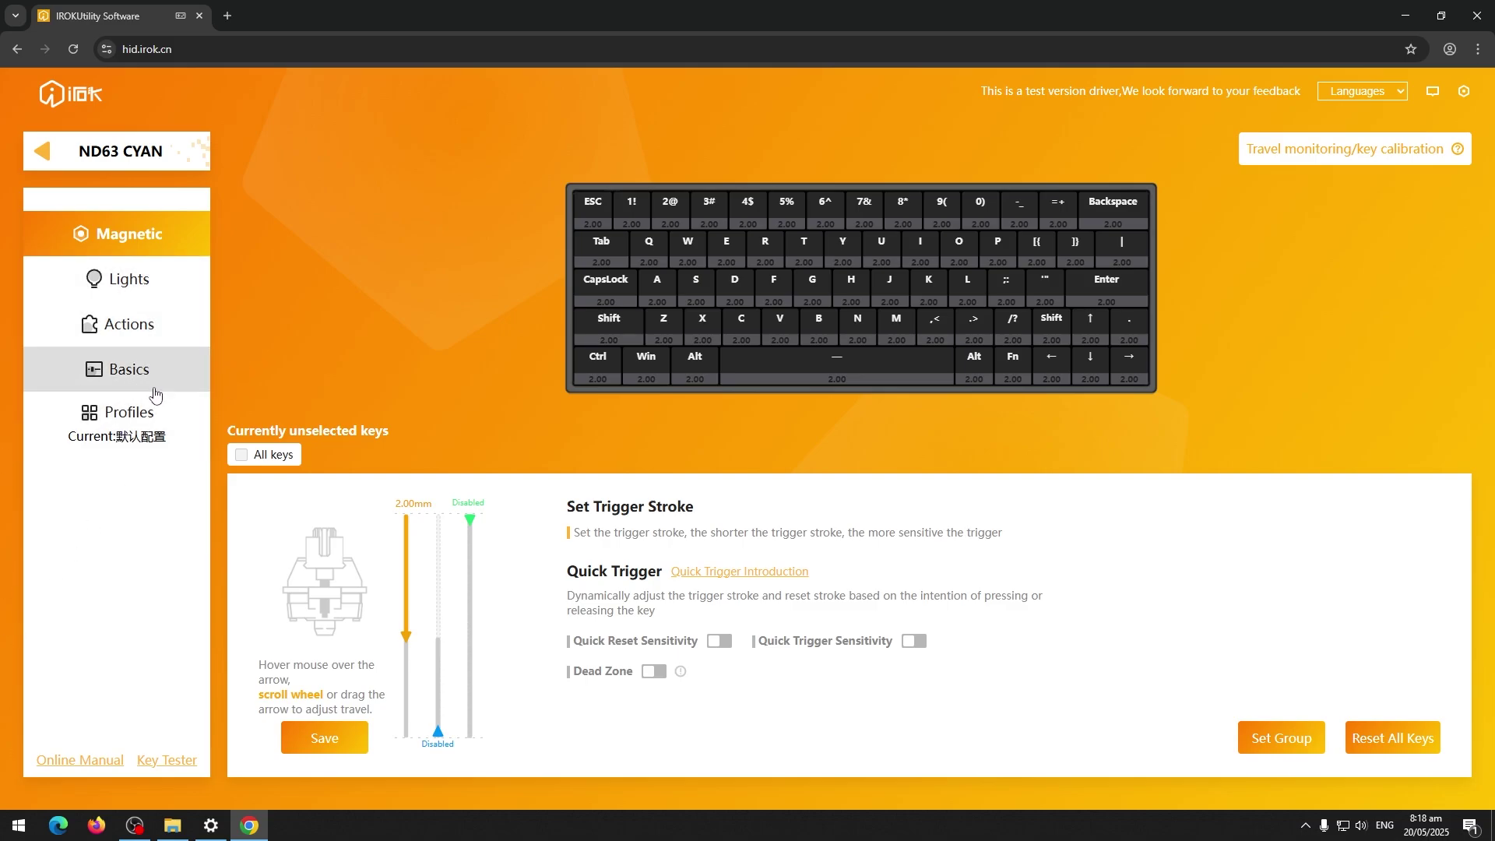
Show the ND63 CYAN's Profiles page listing the default profile
left_click(105, 409)
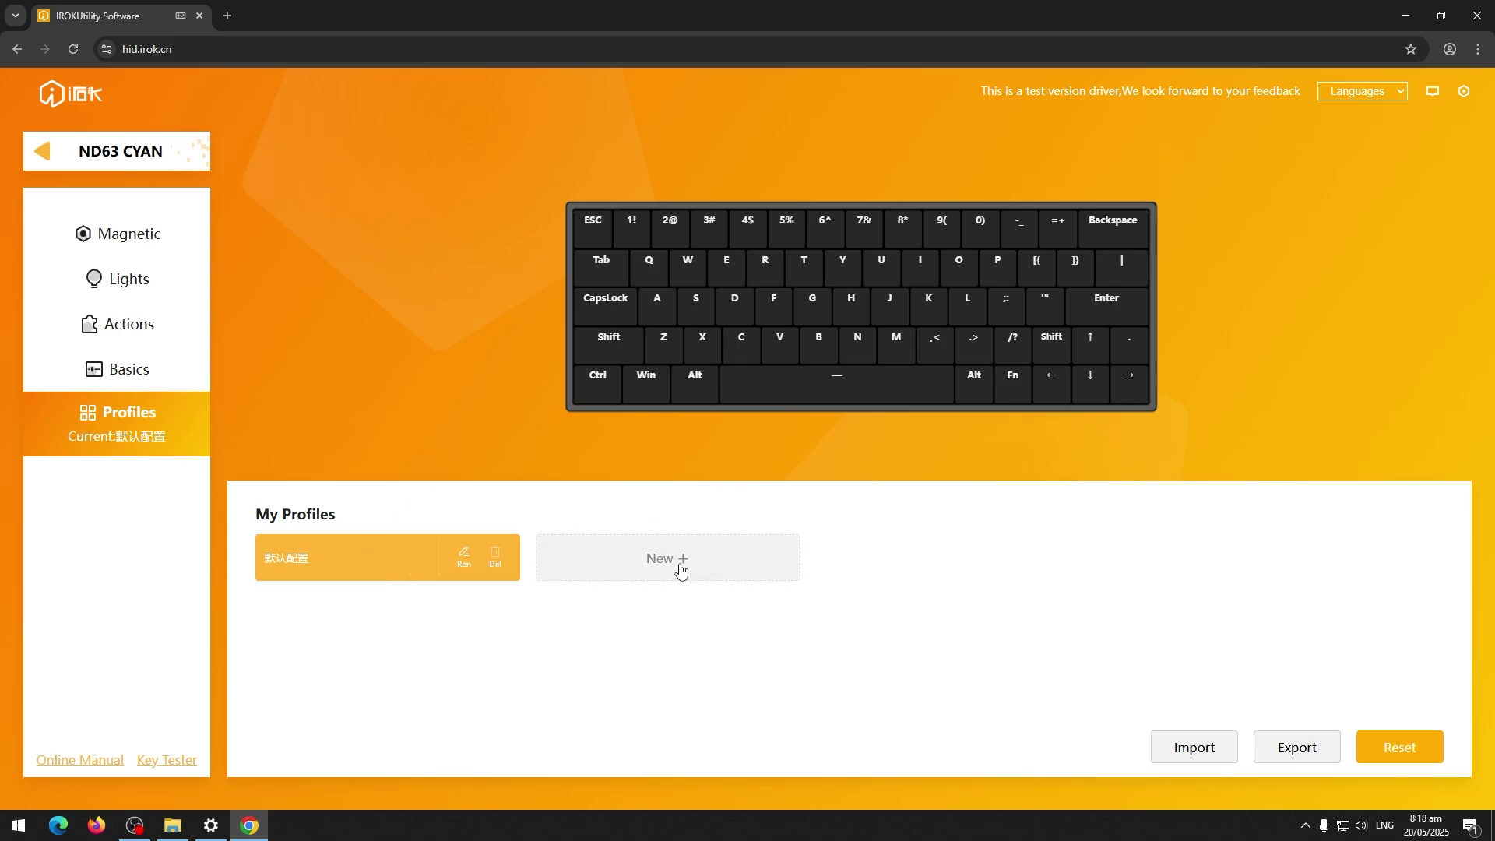
Create a new profile and name it Typing
left_click(682, 571)
left_click(744, 552)
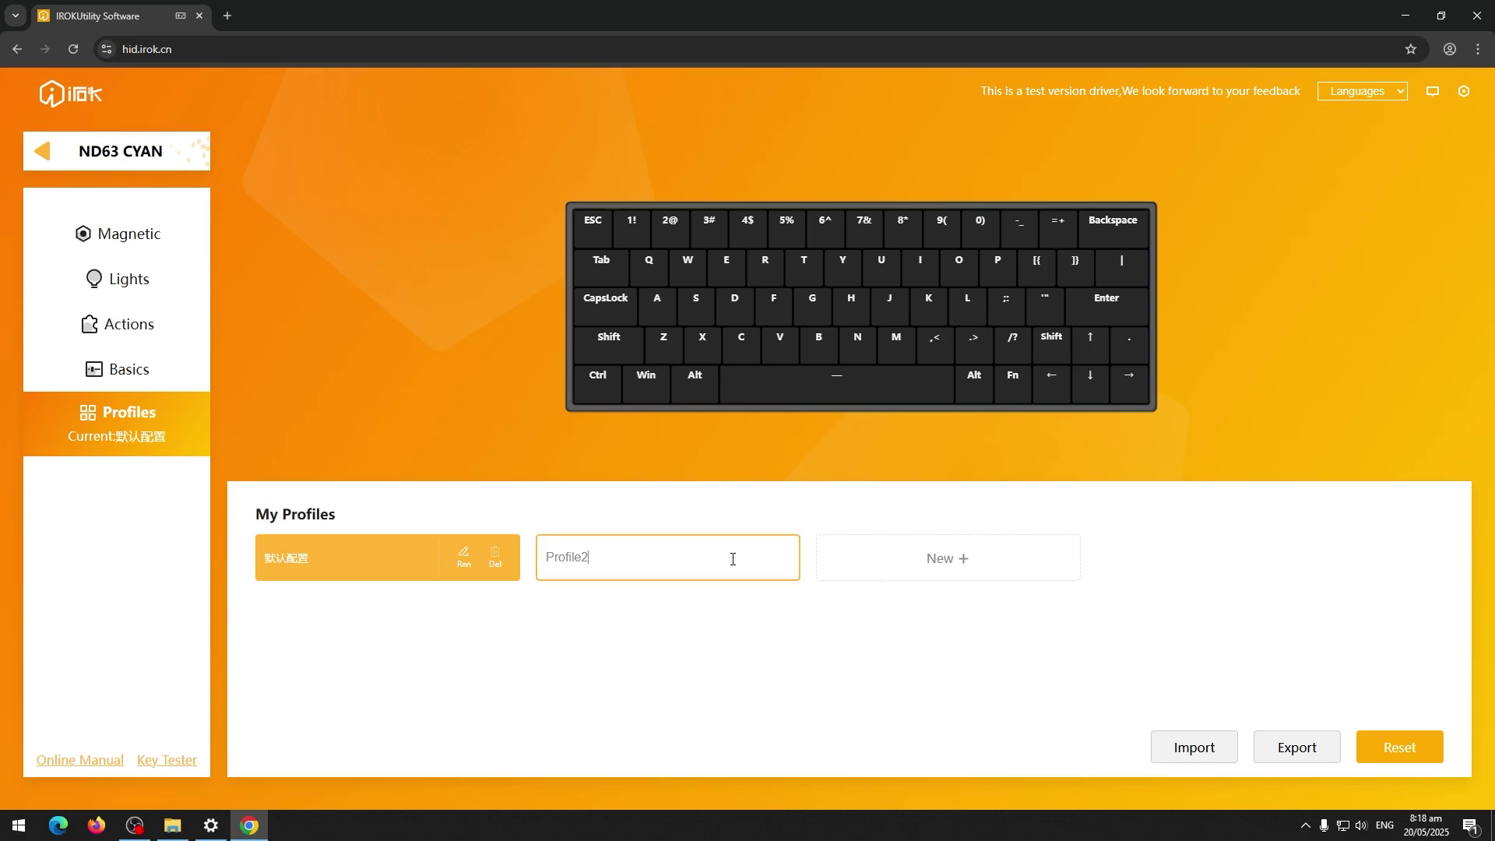
key("BackSpace")
key("BackSpace")
key("BackSpace")
key("BackSpace")
type("Typin")
type("g")
key("Return")
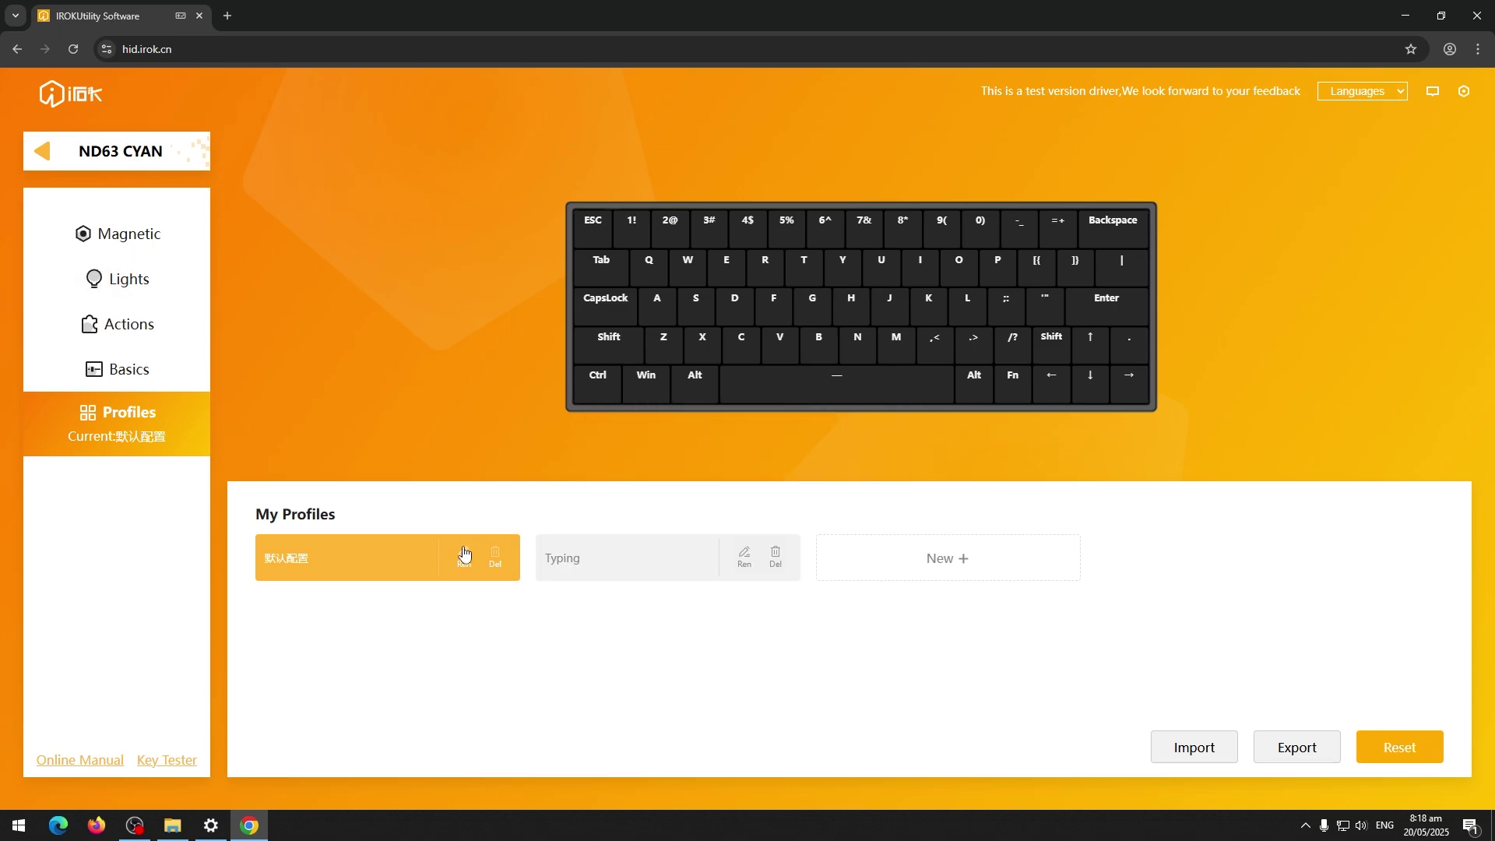
Rename the original profile to Gaming
left_click(464, 558)
key("shift+Left")
key("shift+Left")
key("shift+Left")
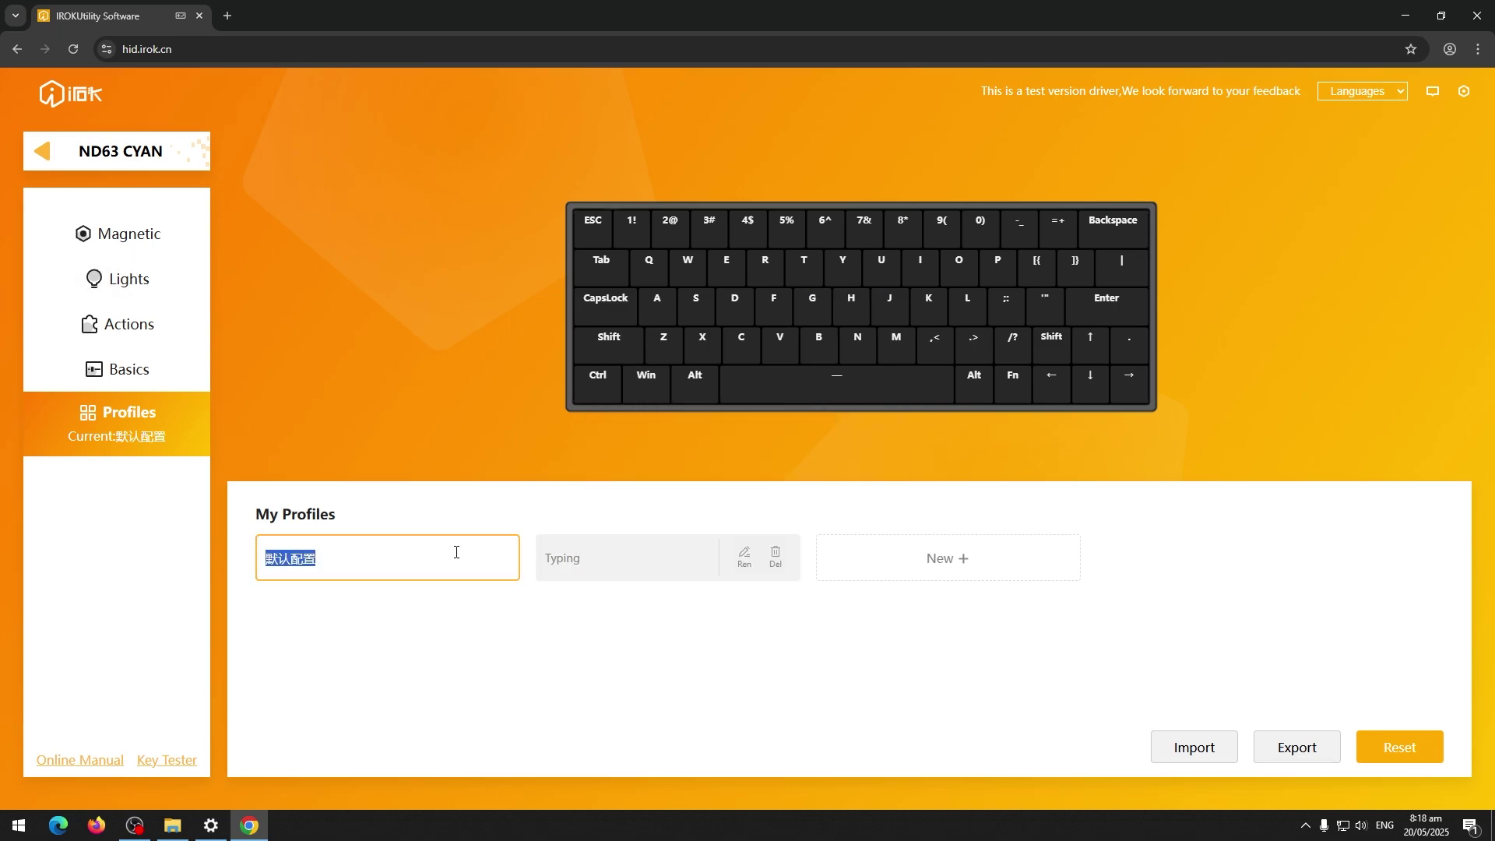
key("BackSpace")
type("G")
type("aim")
key("BackSpace")
key("BackSpace")
type("ming")
key("Return")
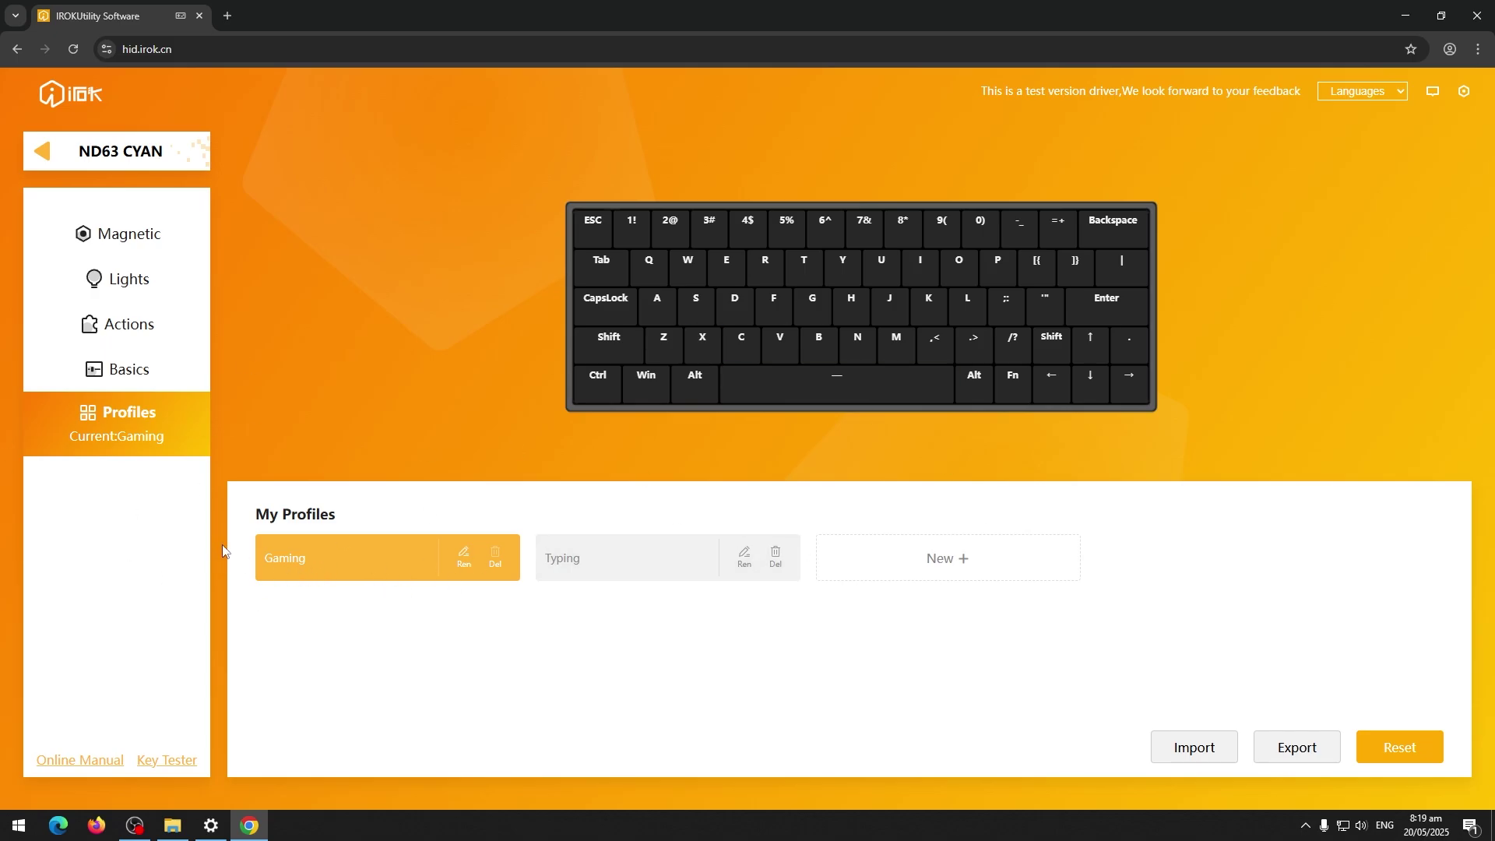
On the Lights page, set lighting speed and brightness to their minimums
left_click(155, 322)
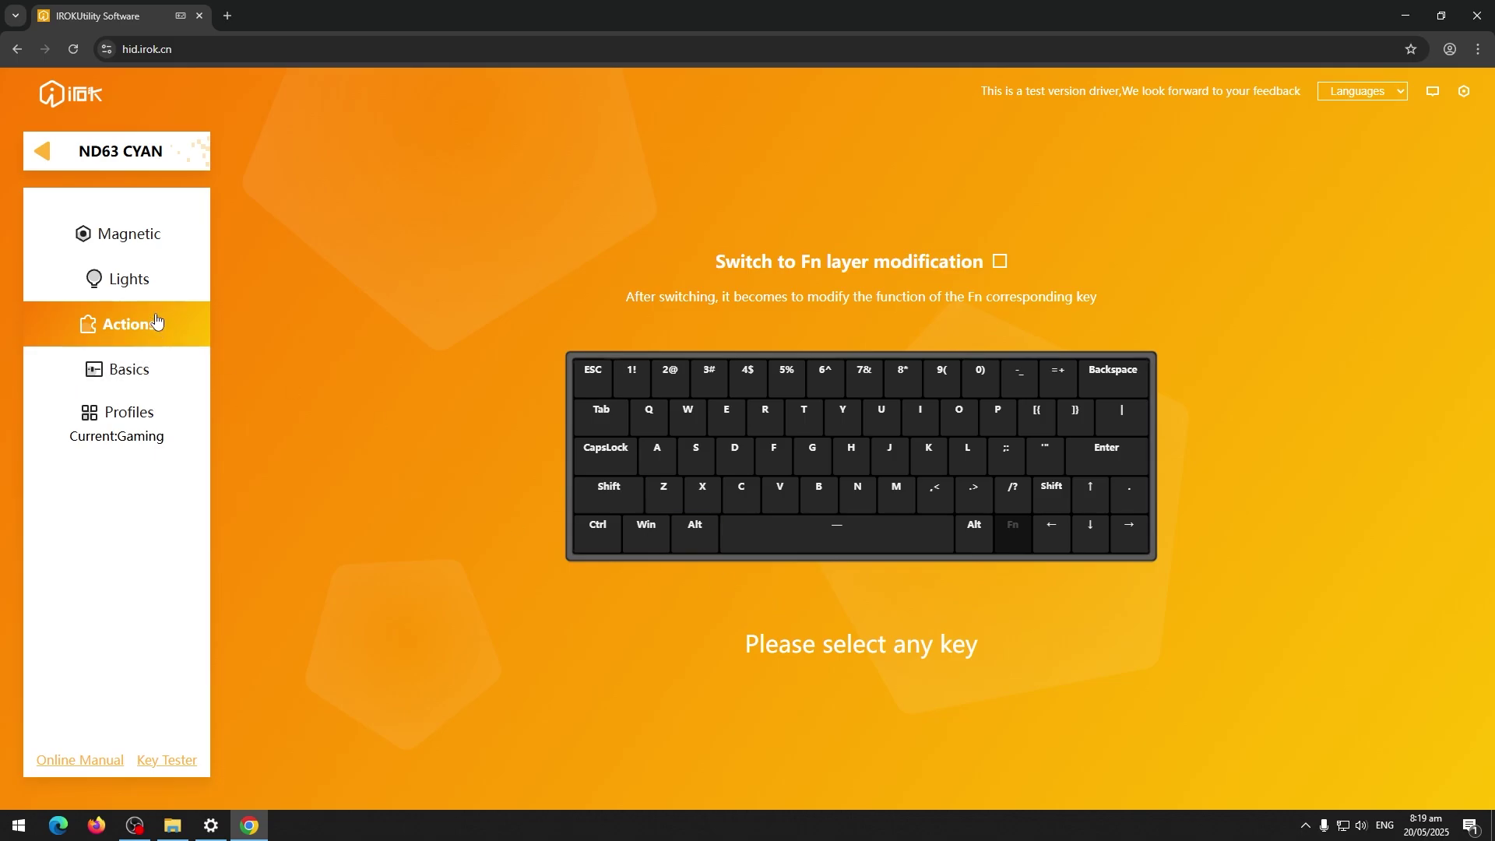
left_click(184, 282)
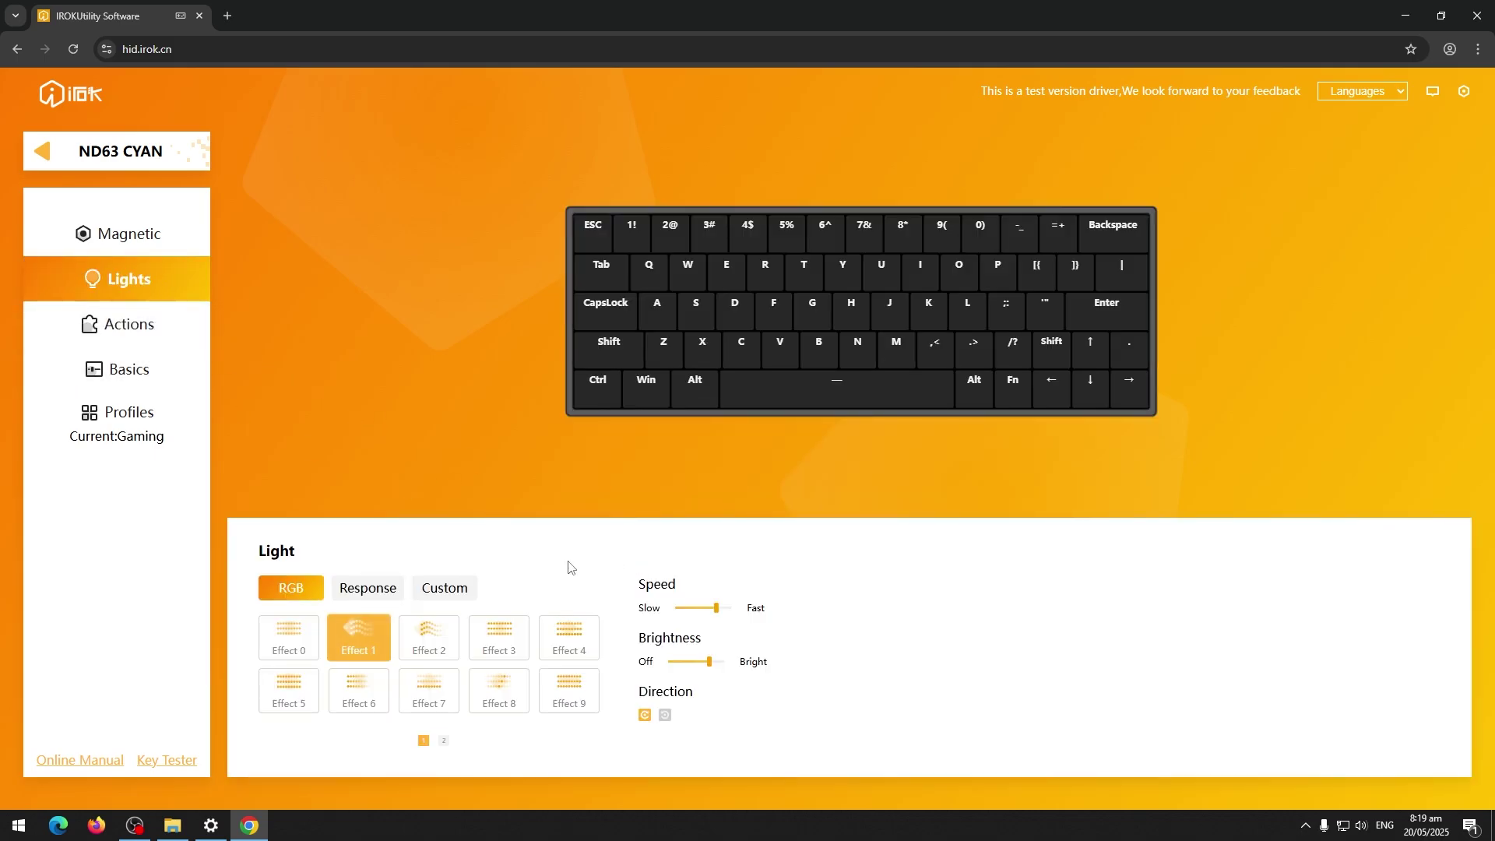
left_click_drag(709, 609, 677, 608)
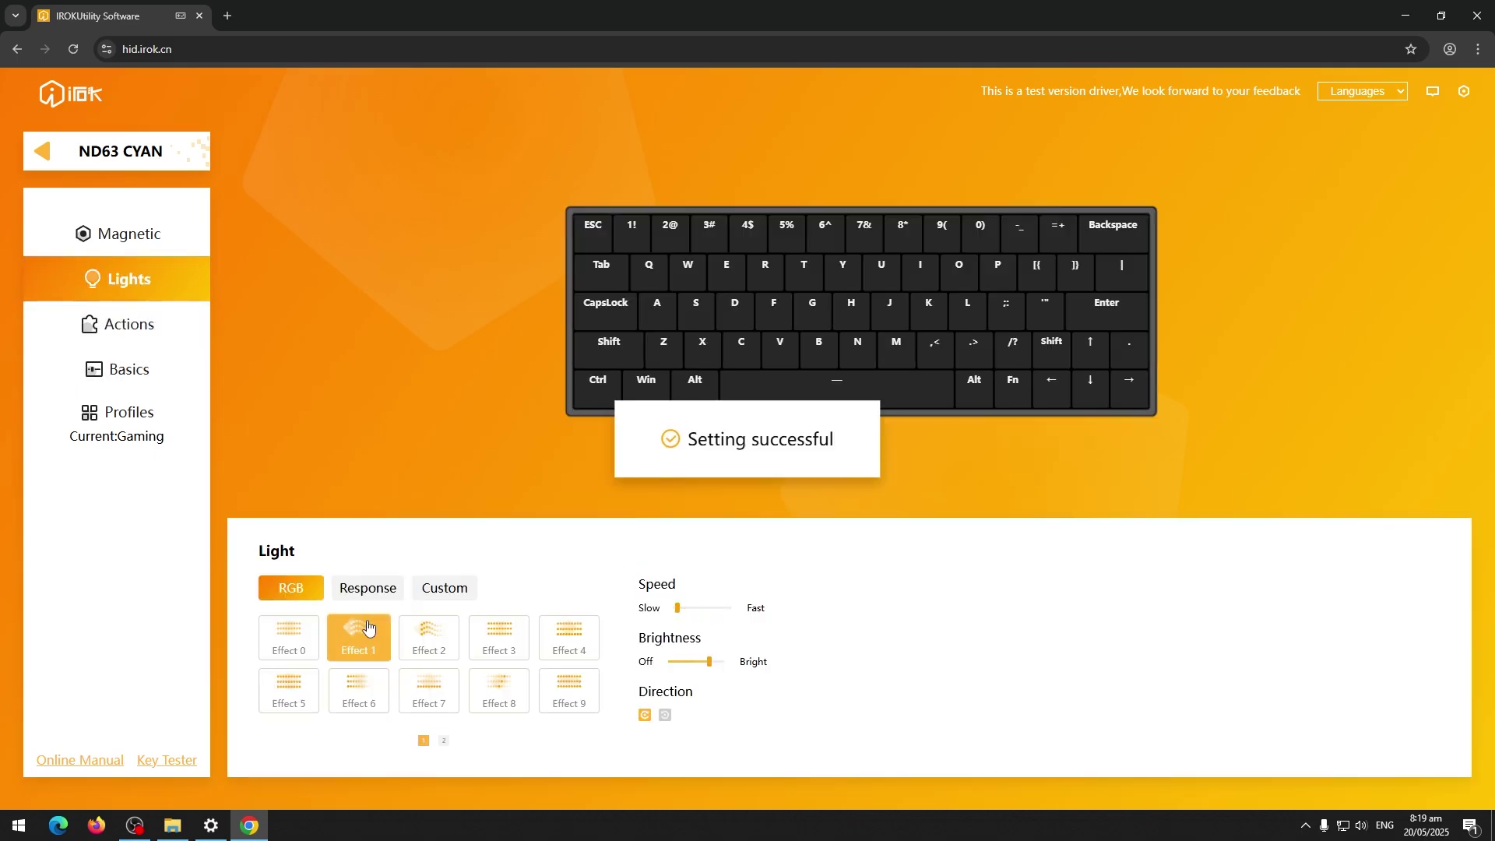
left_click_drag(709, 662, 670, 661)
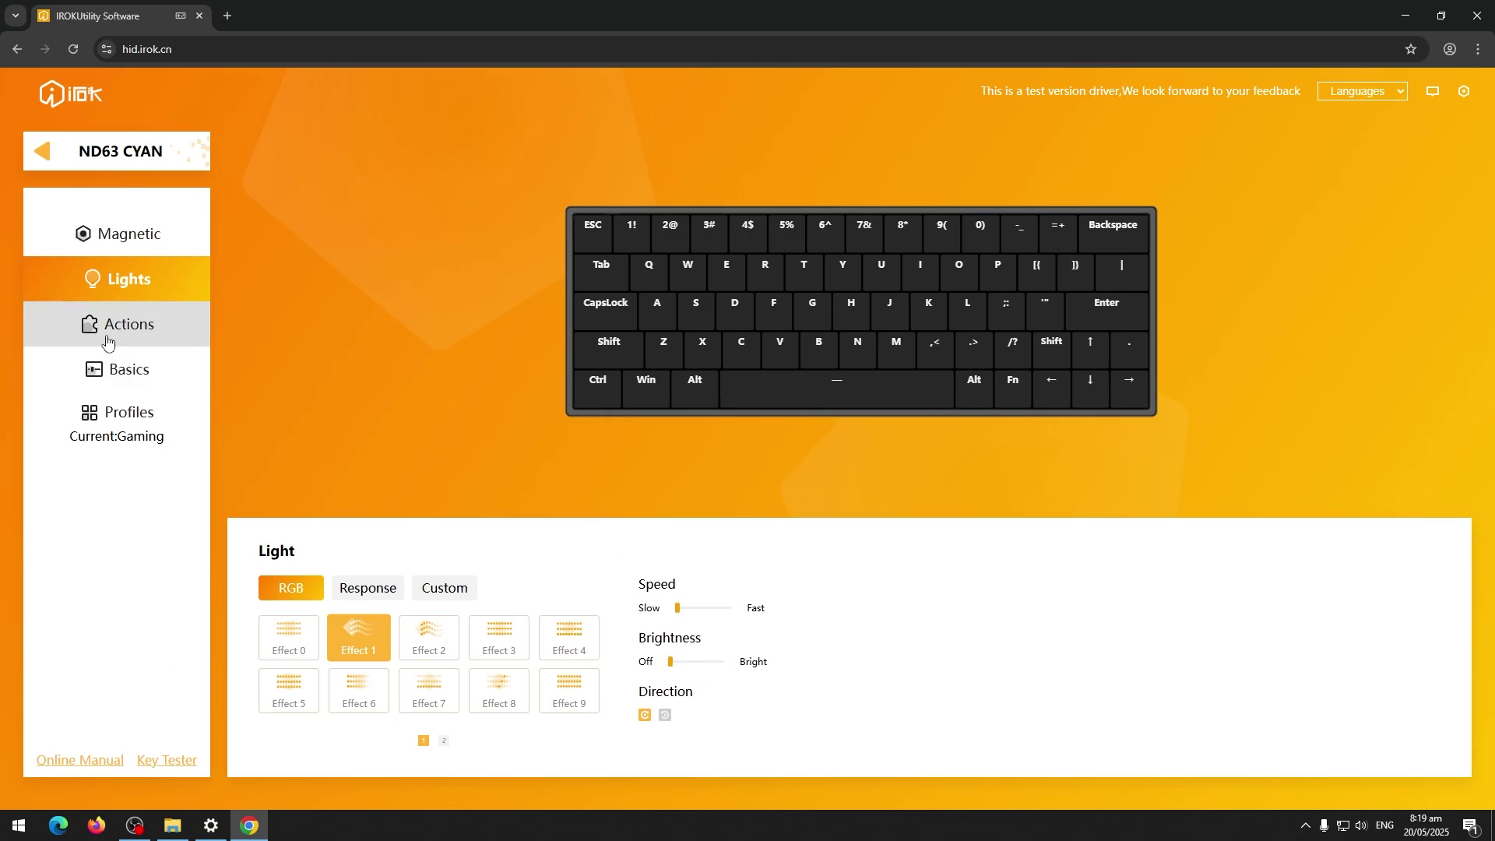
View the Basics polling rate settings, then go to the Actions key assignment page
left_click(133, 371)
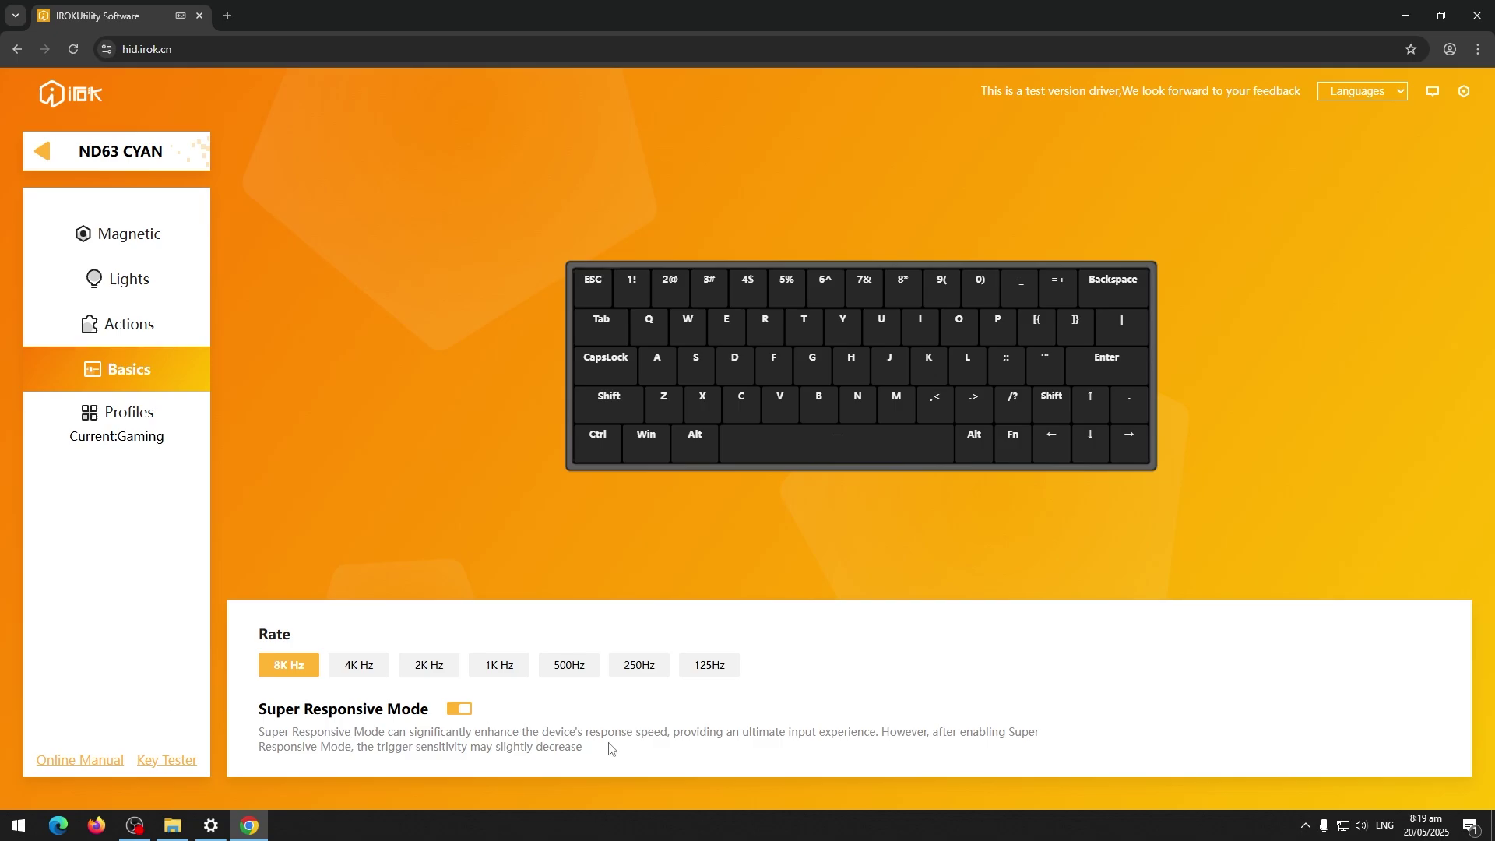
key("space")
left_click(128, 324)
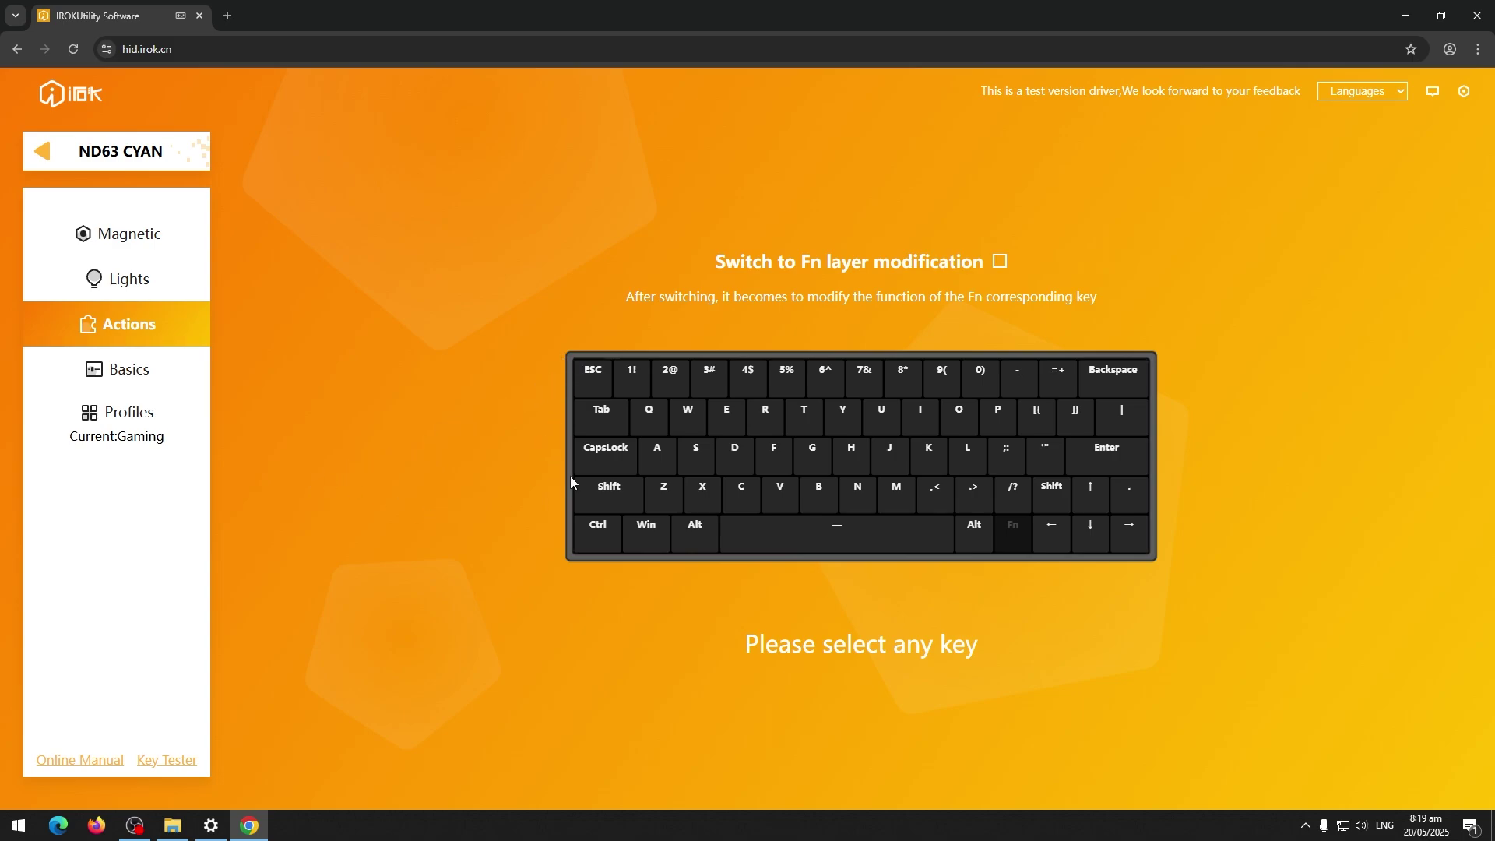
Remap the A key via General remapping to the Left mouse button and save
left_click(653, 456)
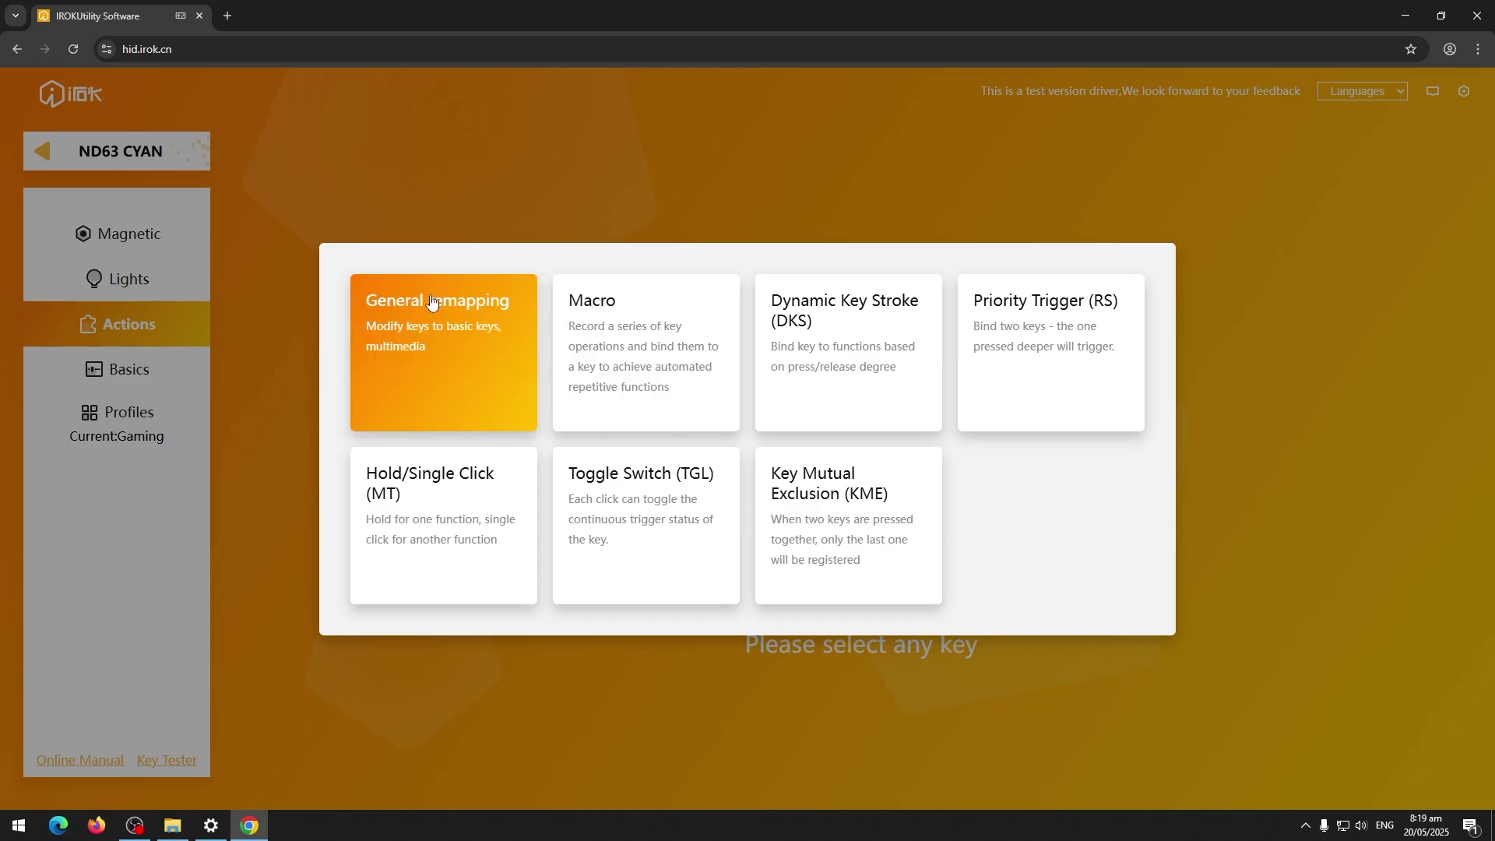
left_click(476, 313)
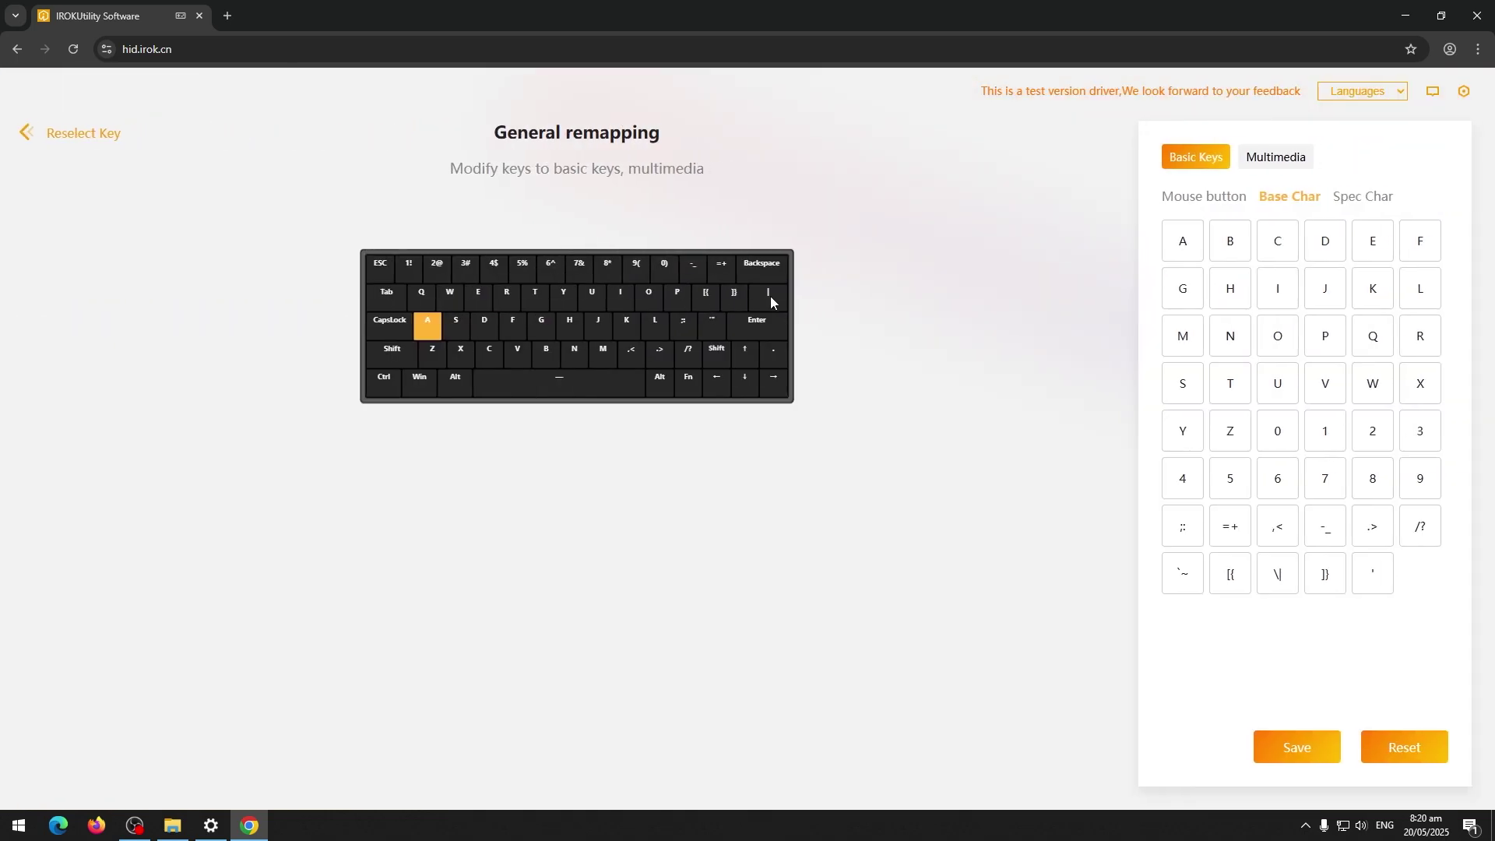
left_click(1177, 202)
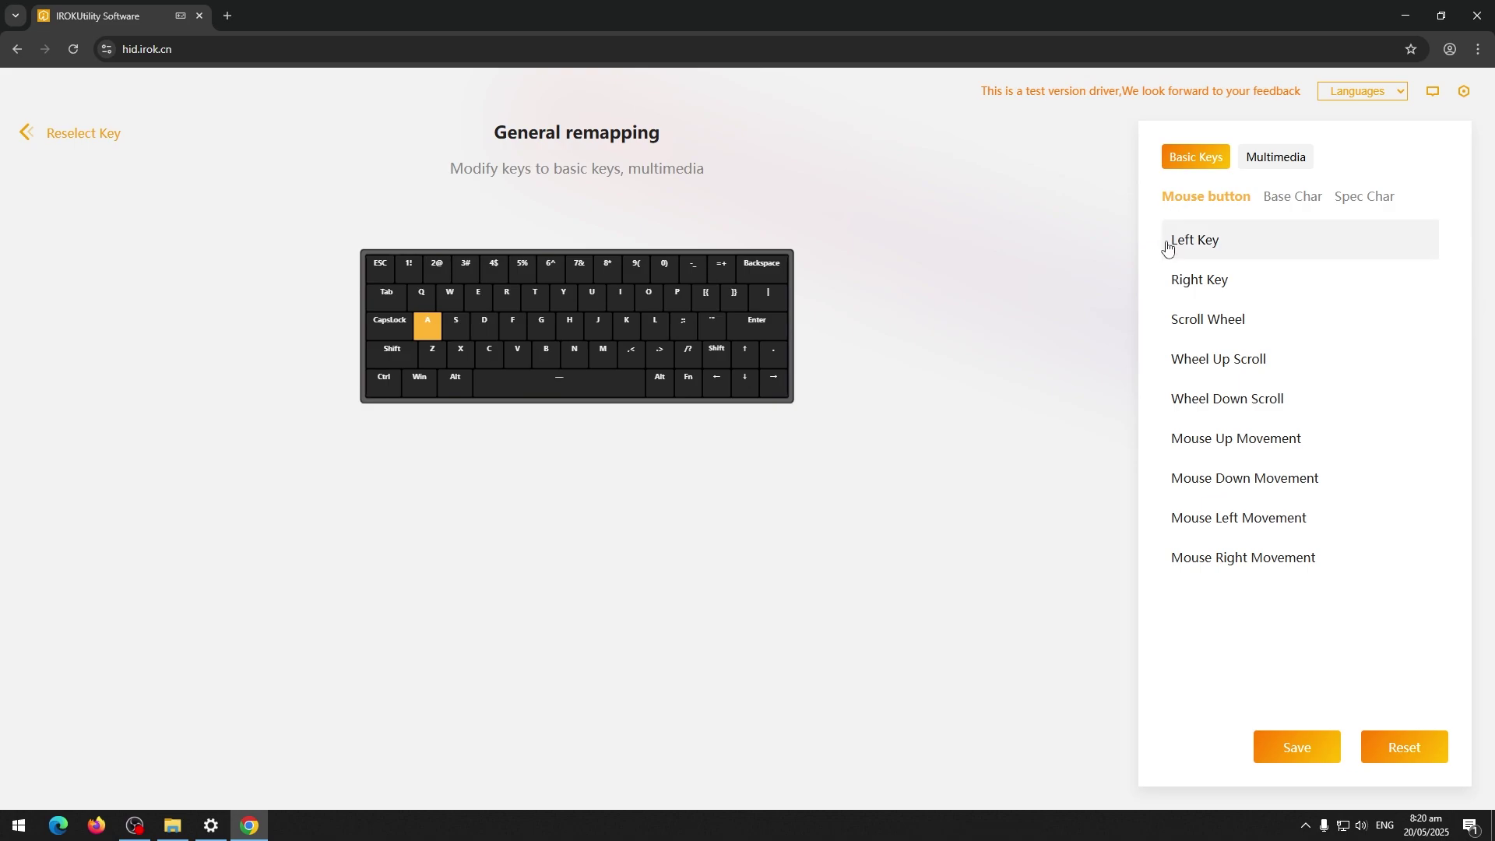
left_click(1246, 260)
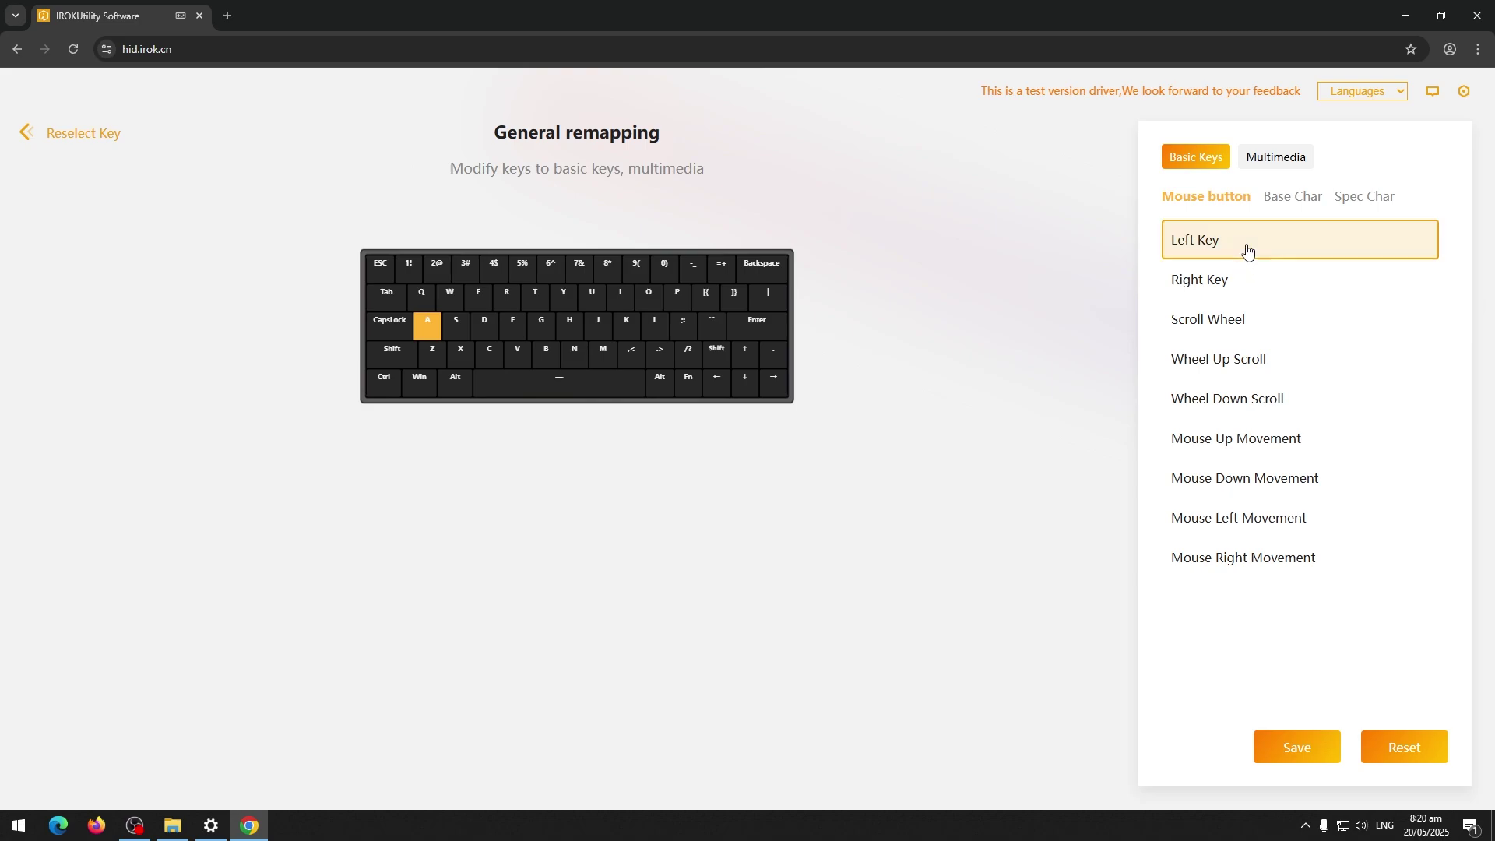
left_click(1292, 743)
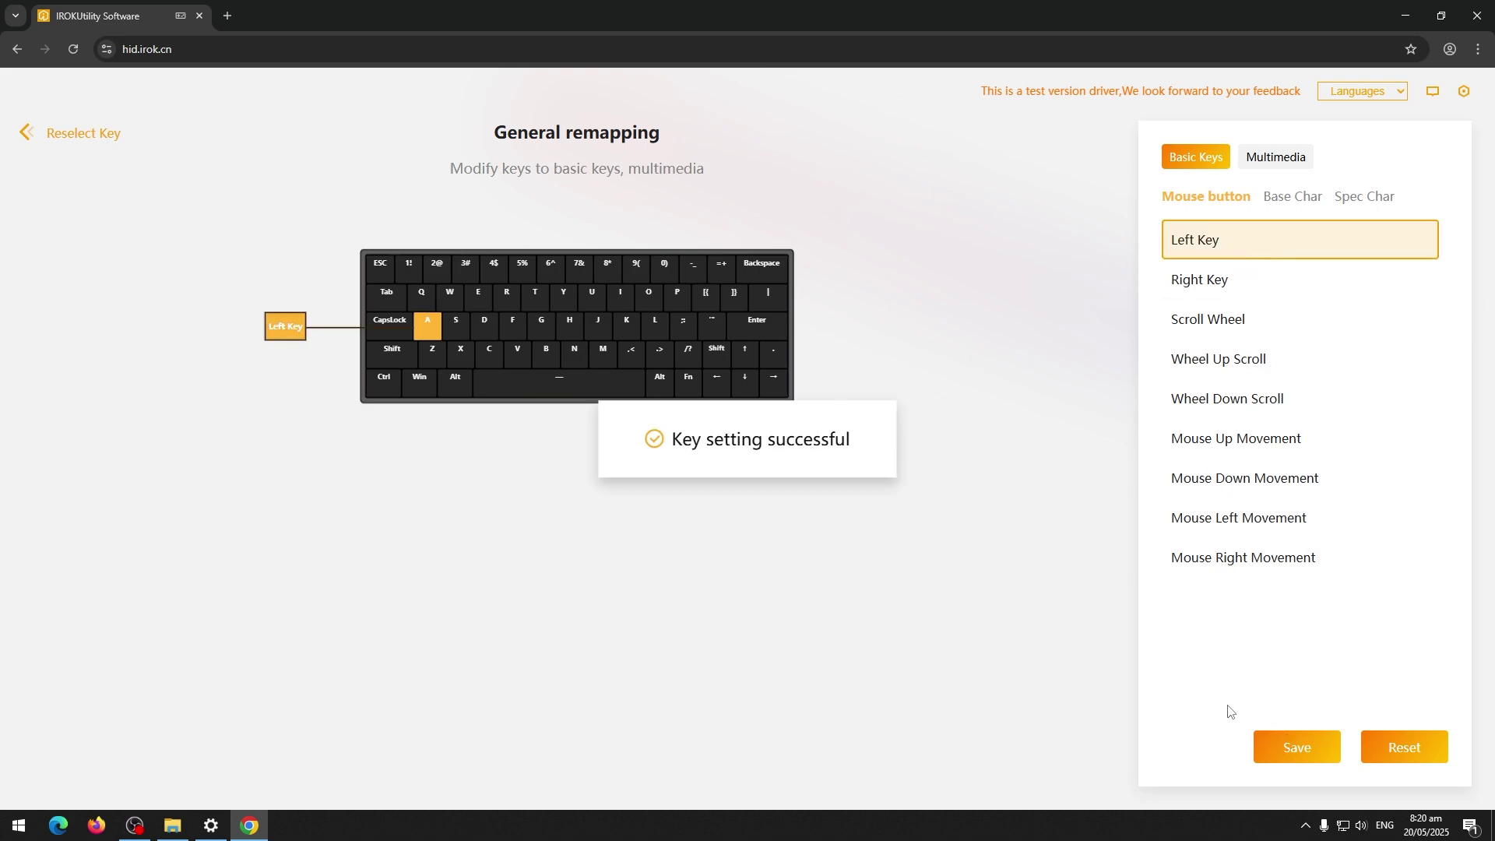
Test the remapped A key as single, double and triple clicks in the address bar
left_click(429, 48)
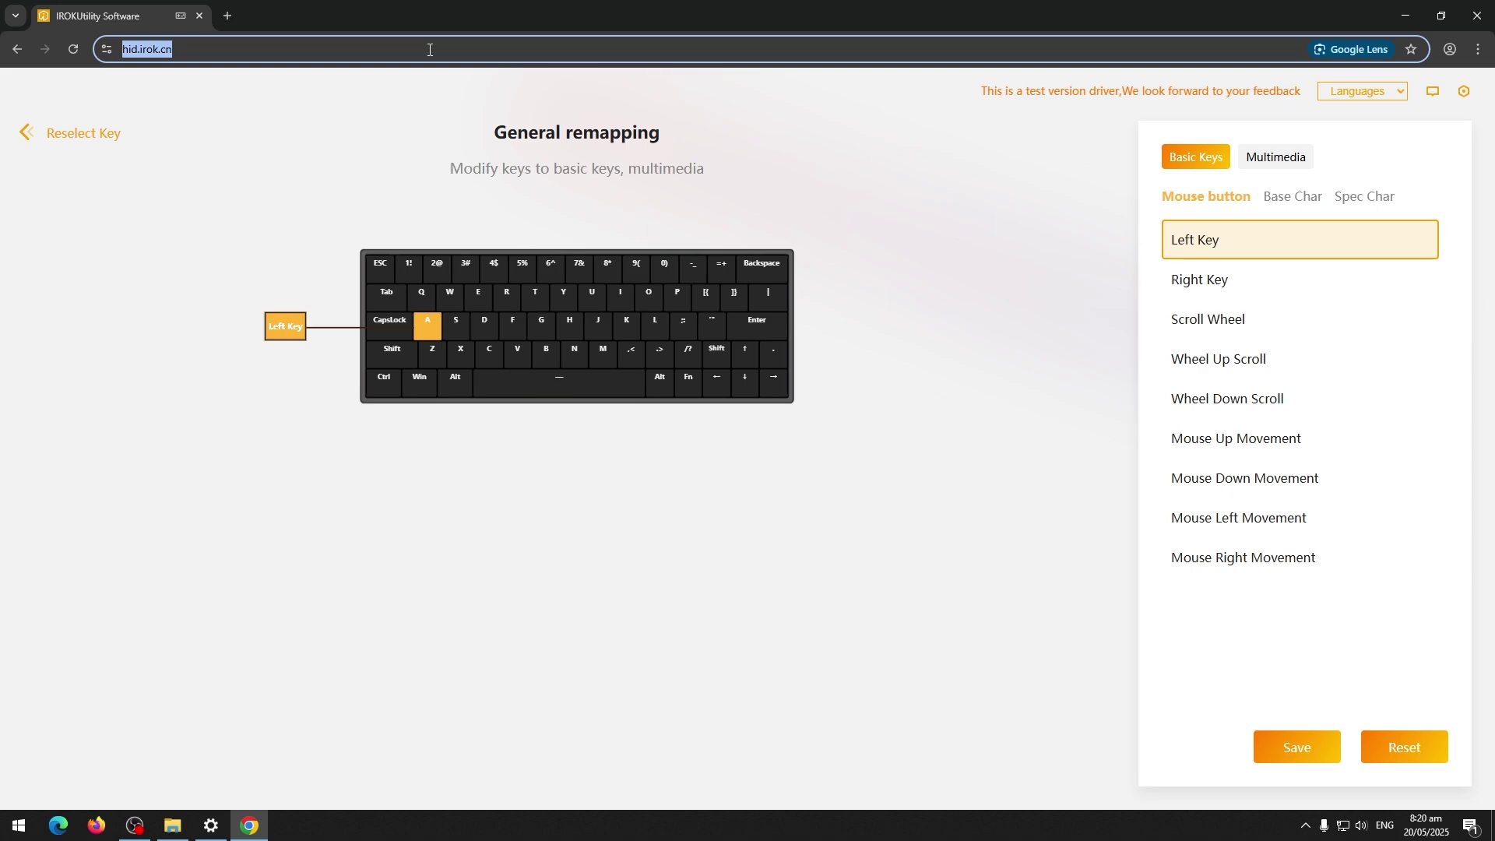
left_click(429, 49)
key("ctrl+shift+Left")
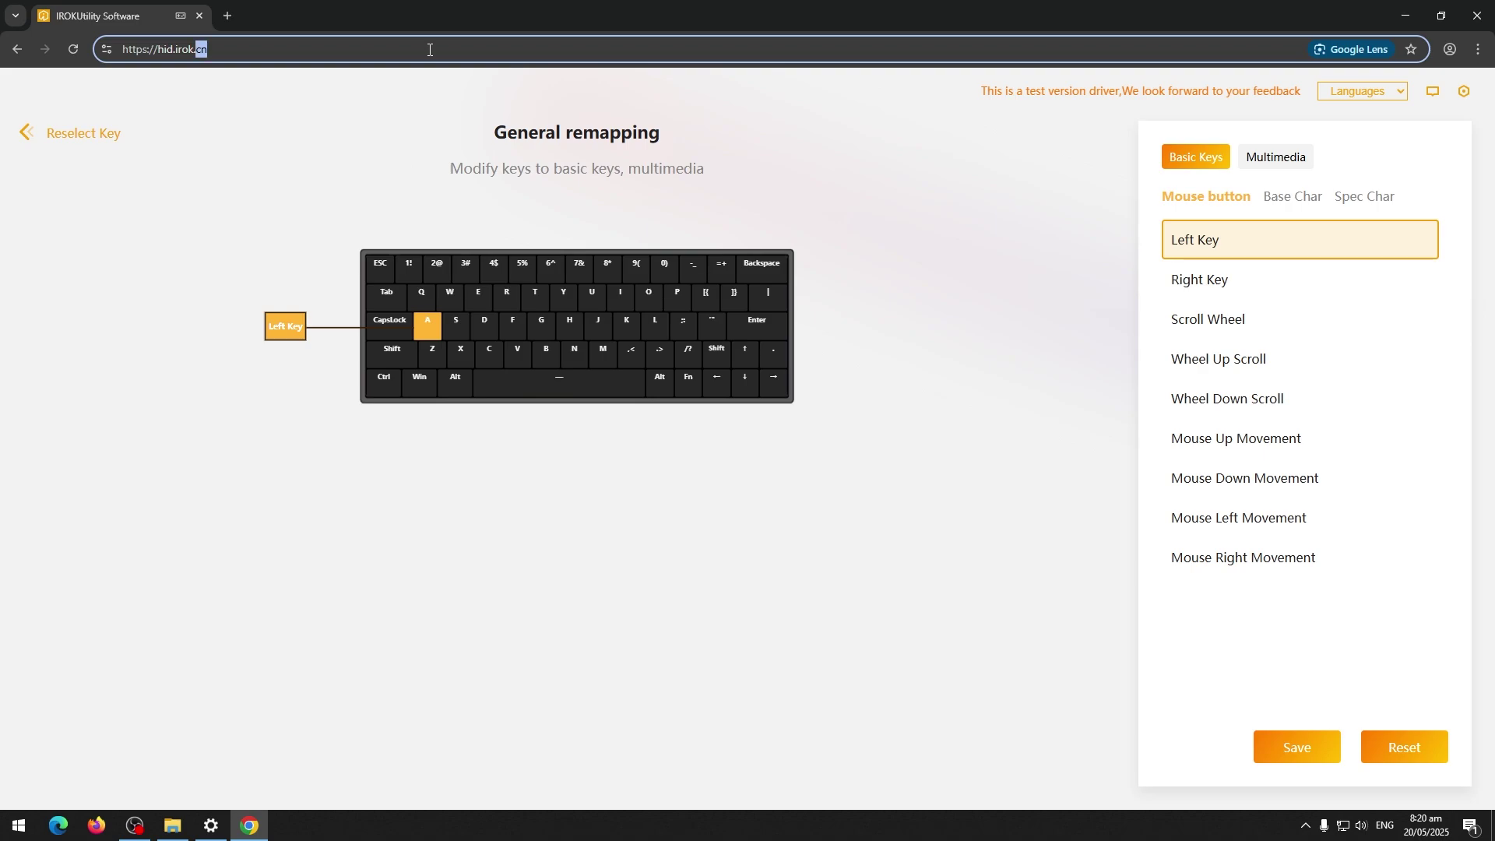
key("ctrl+a")
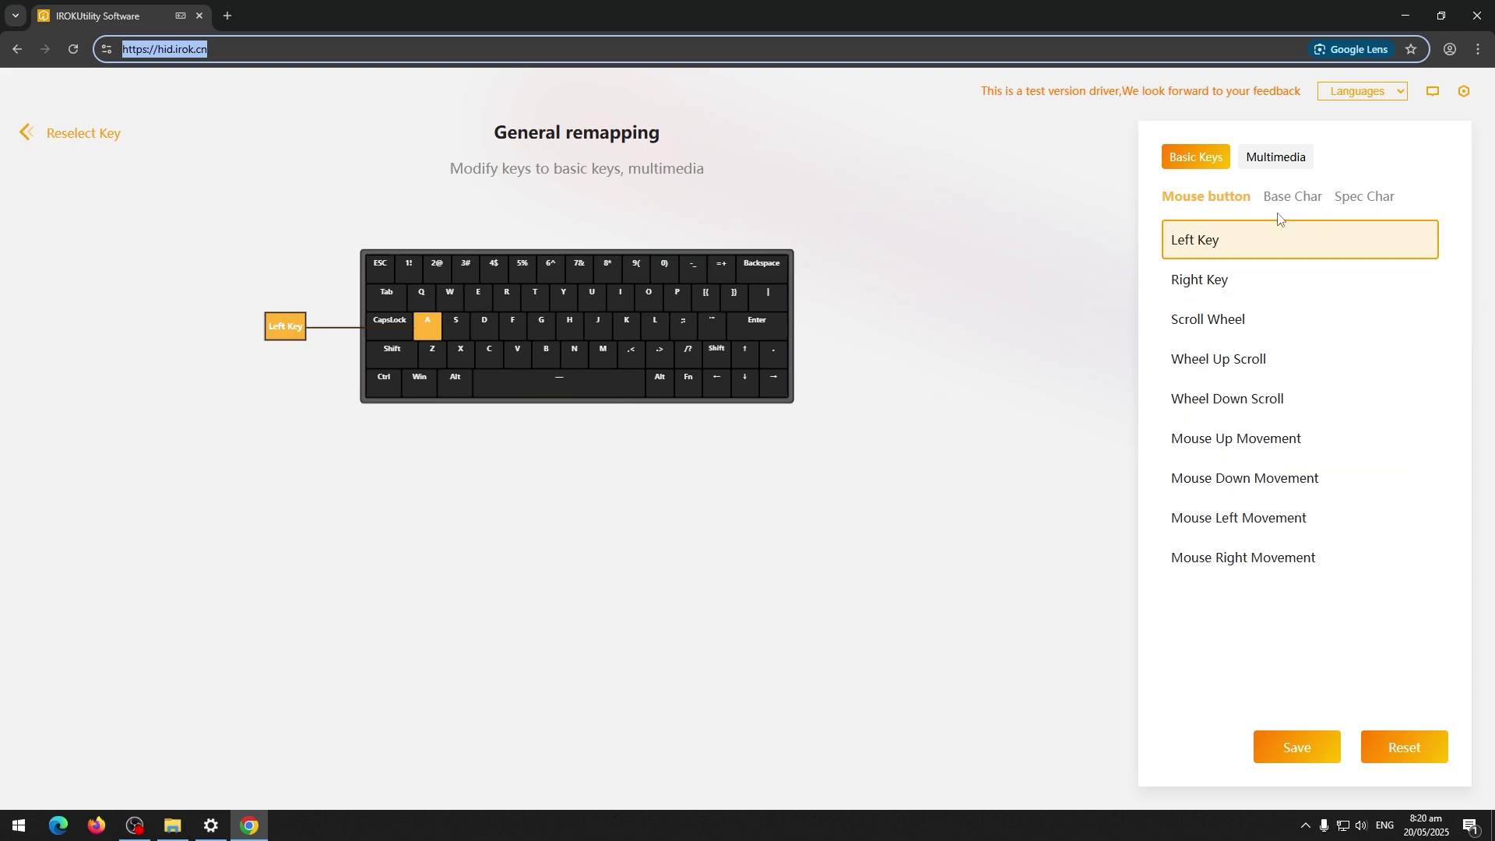
Reset the A key's mapping and confirm it types 'a' again in the address bar
left_click(1405, 753)
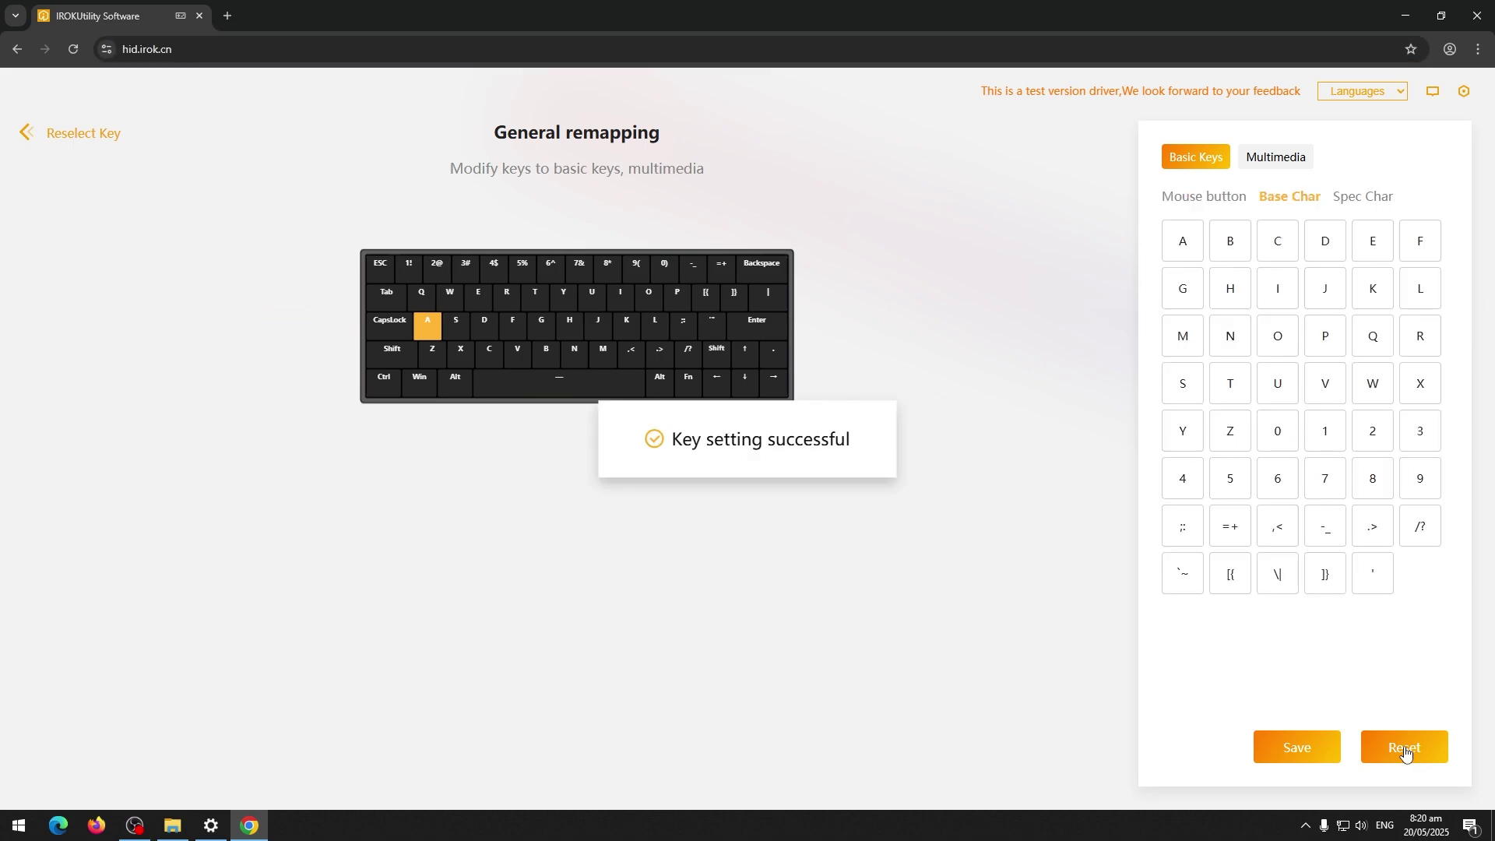
left_click(218, 49)
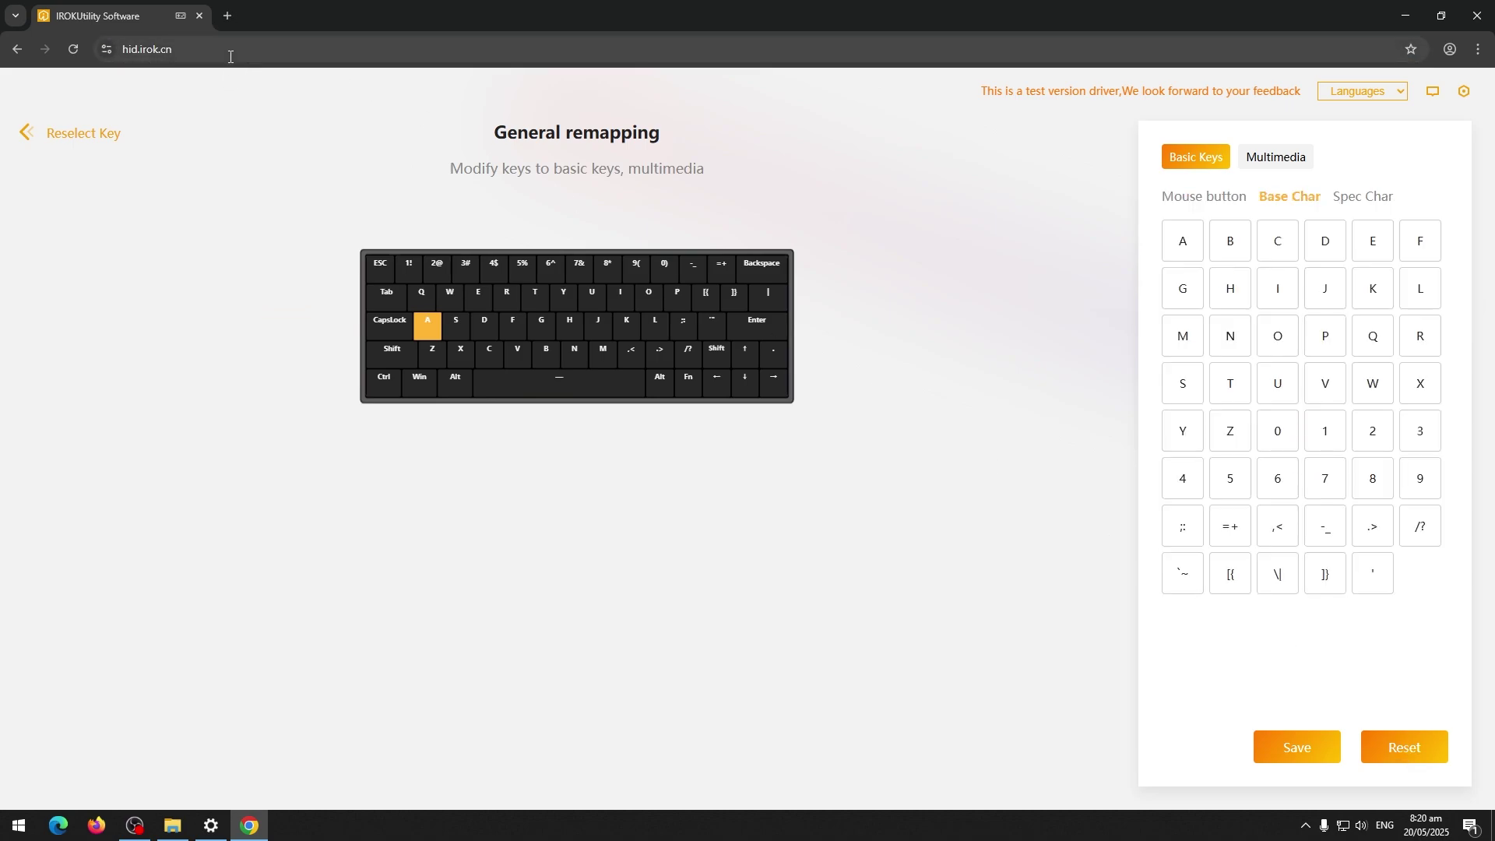
type("aaa")
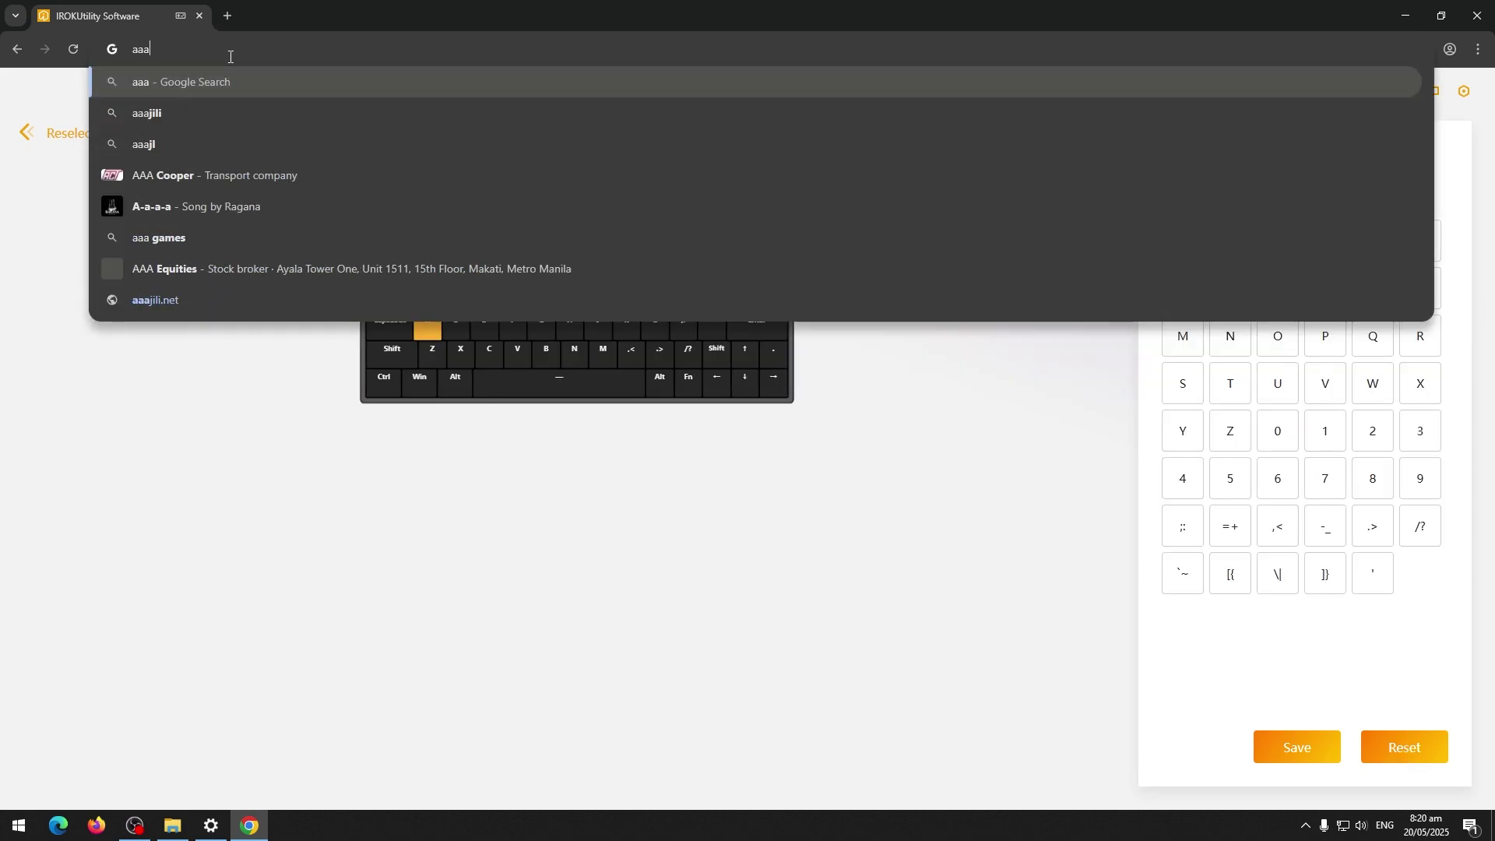
type("aaa")
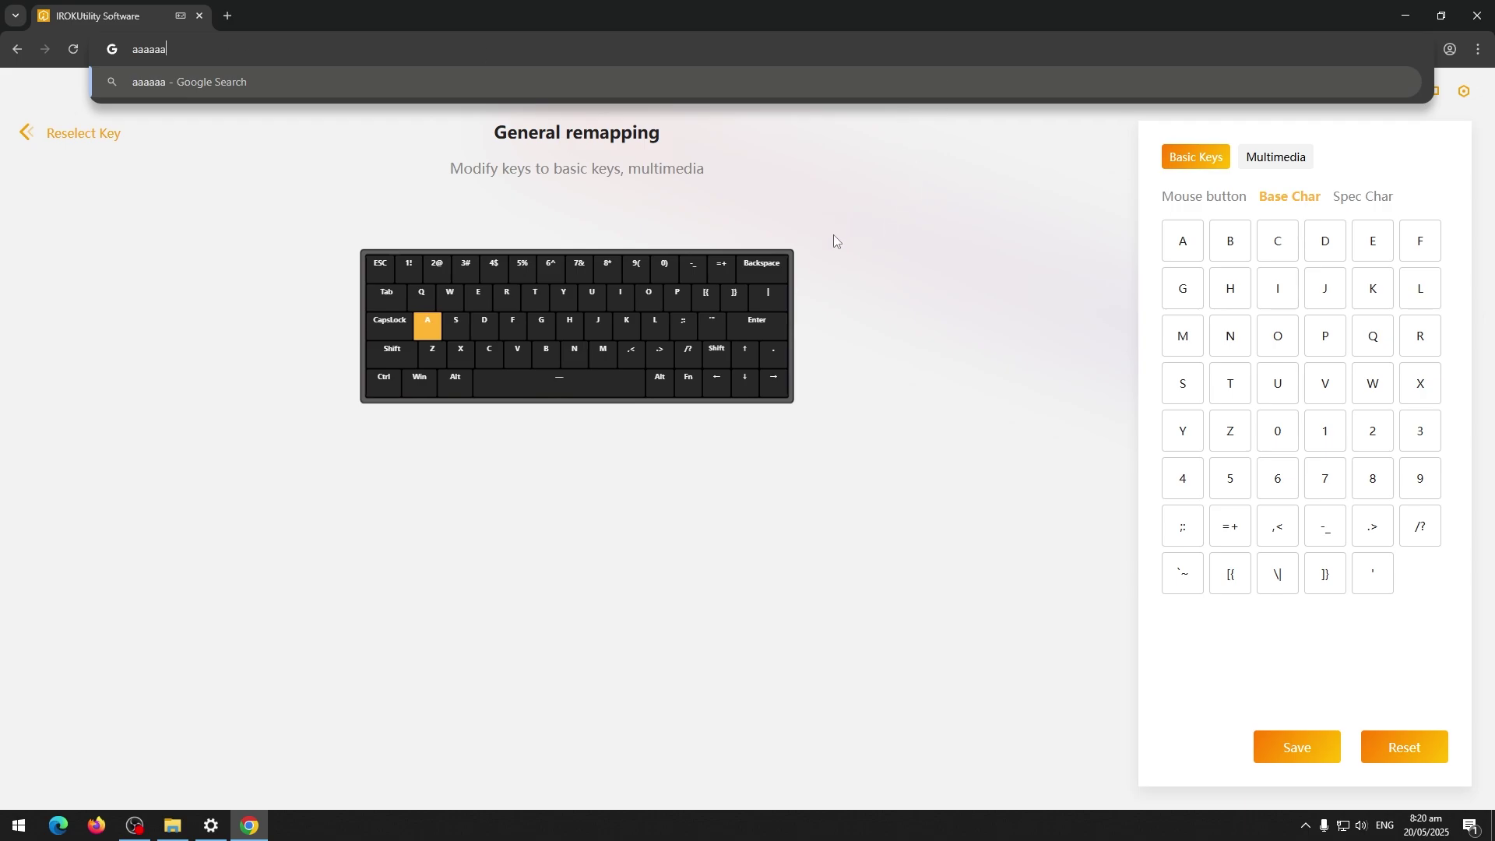
left_click(822, 335)
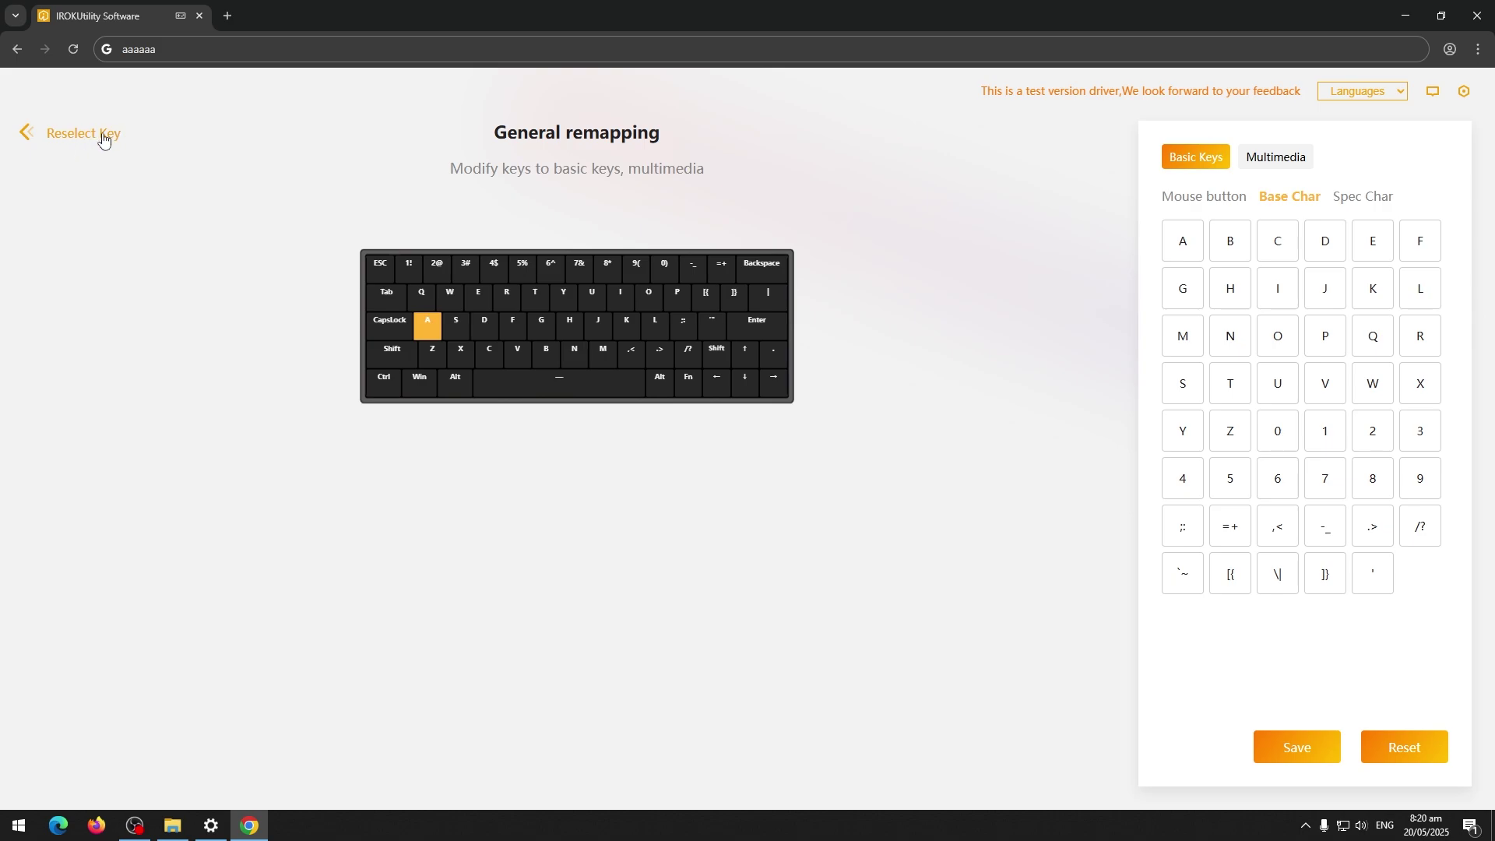
Reselect the A key and choose Key Mutual Exclusion (KME) for it
left_click(103, 134)
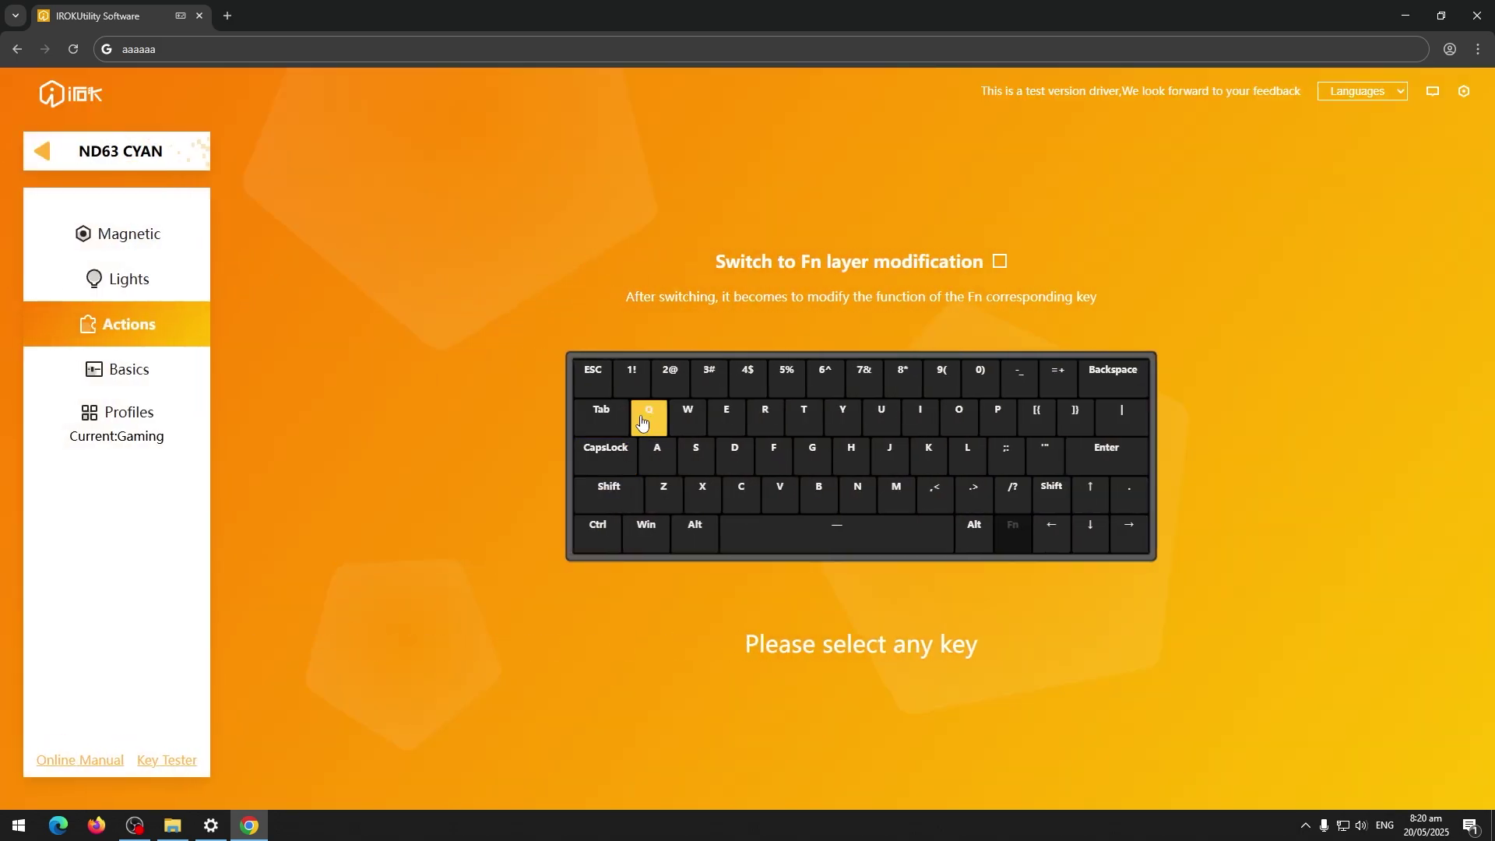
left_click(663, 464)
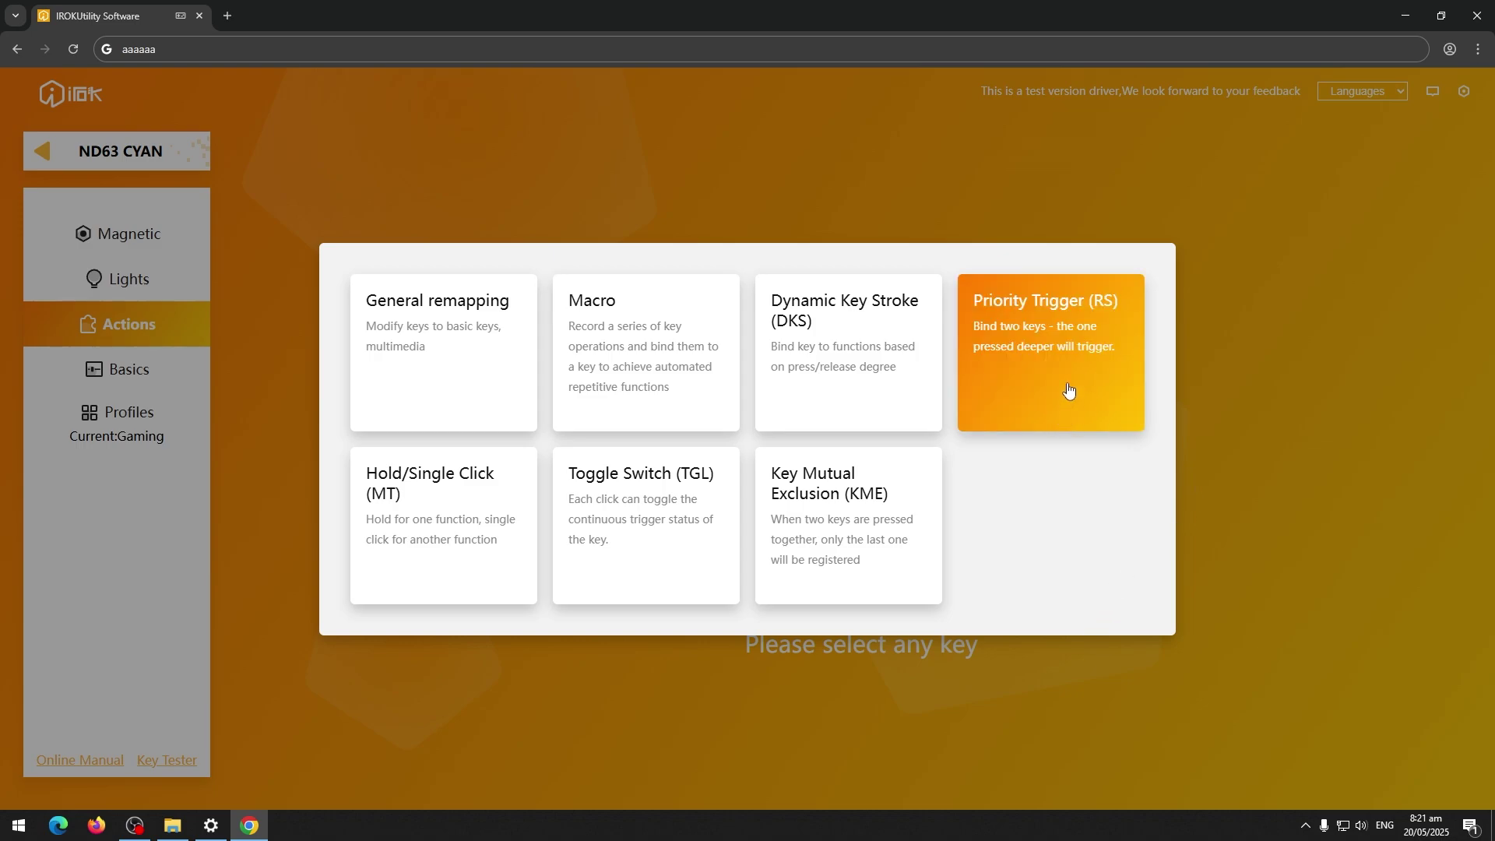
left_click(847, 502)
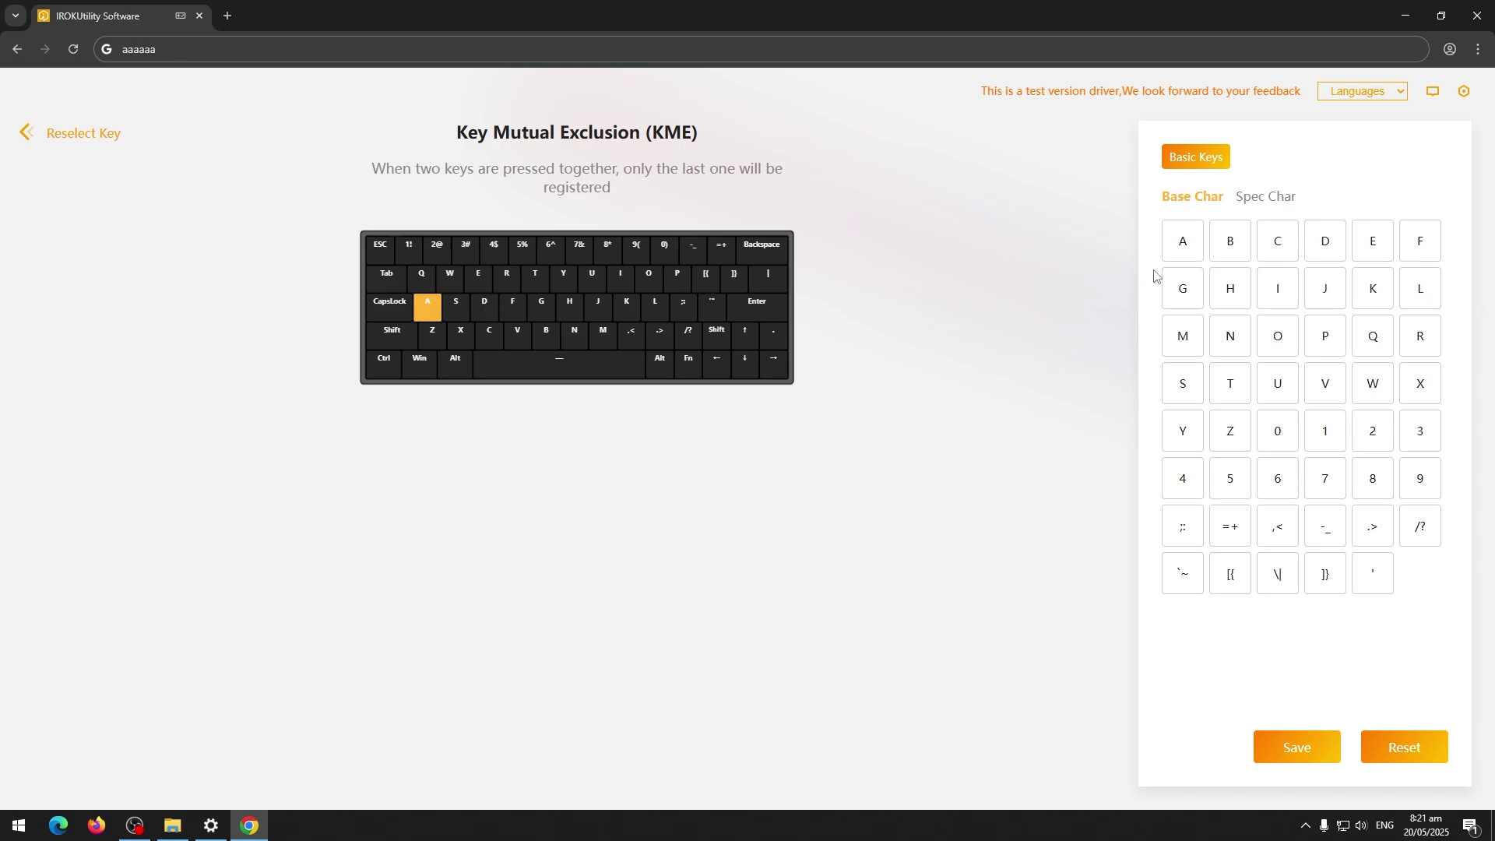
Pair A with D under Last Input Priority and save the mutual exclusion
left_click(1183, 243)
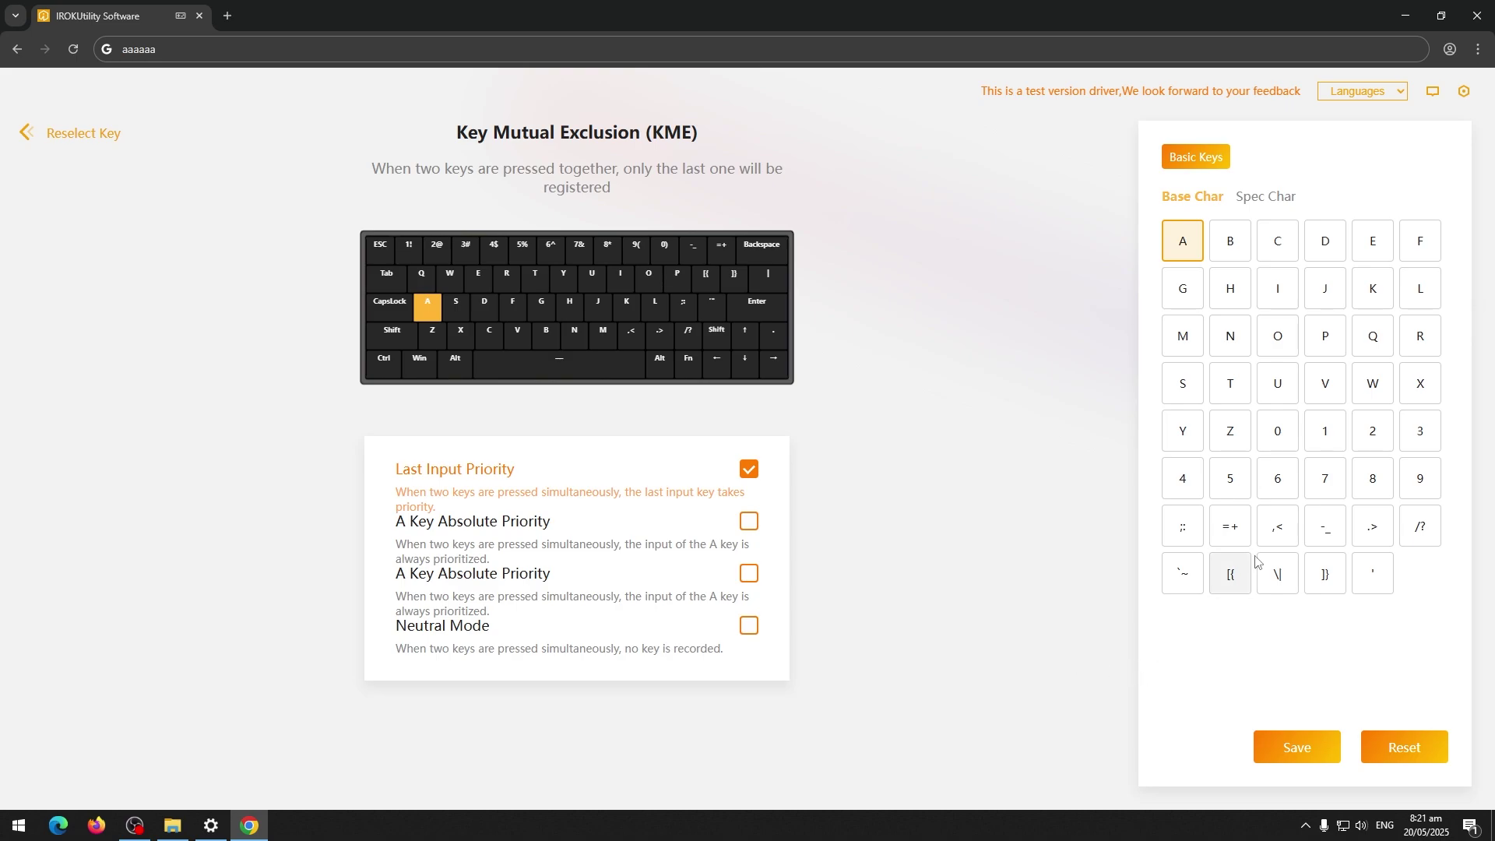
left_click(1320, 245)
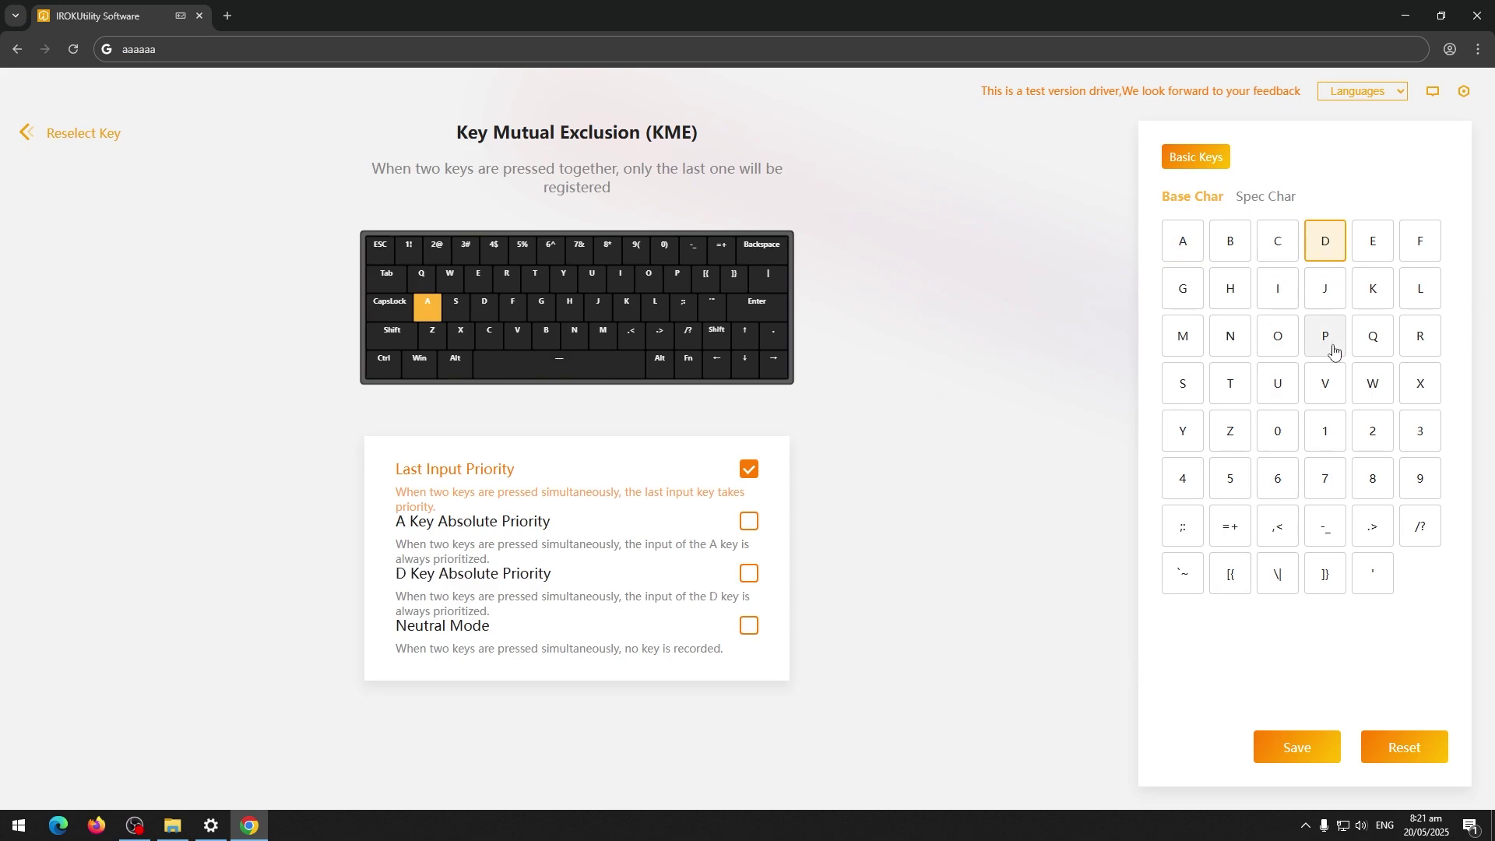
left_click(1202, 245)
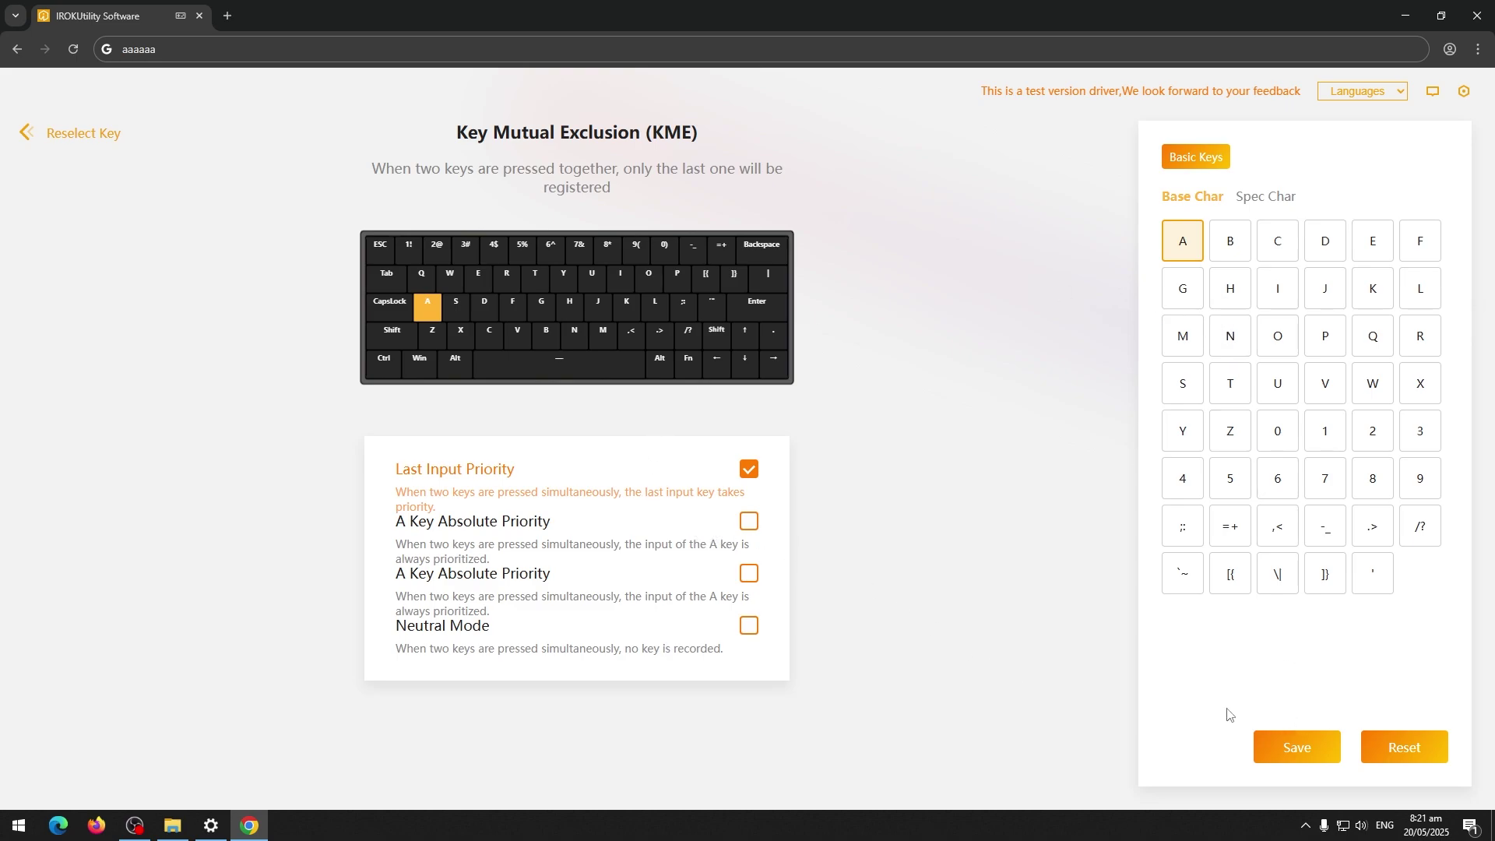
left_click(1321, 758)
left_click(1322, 252)
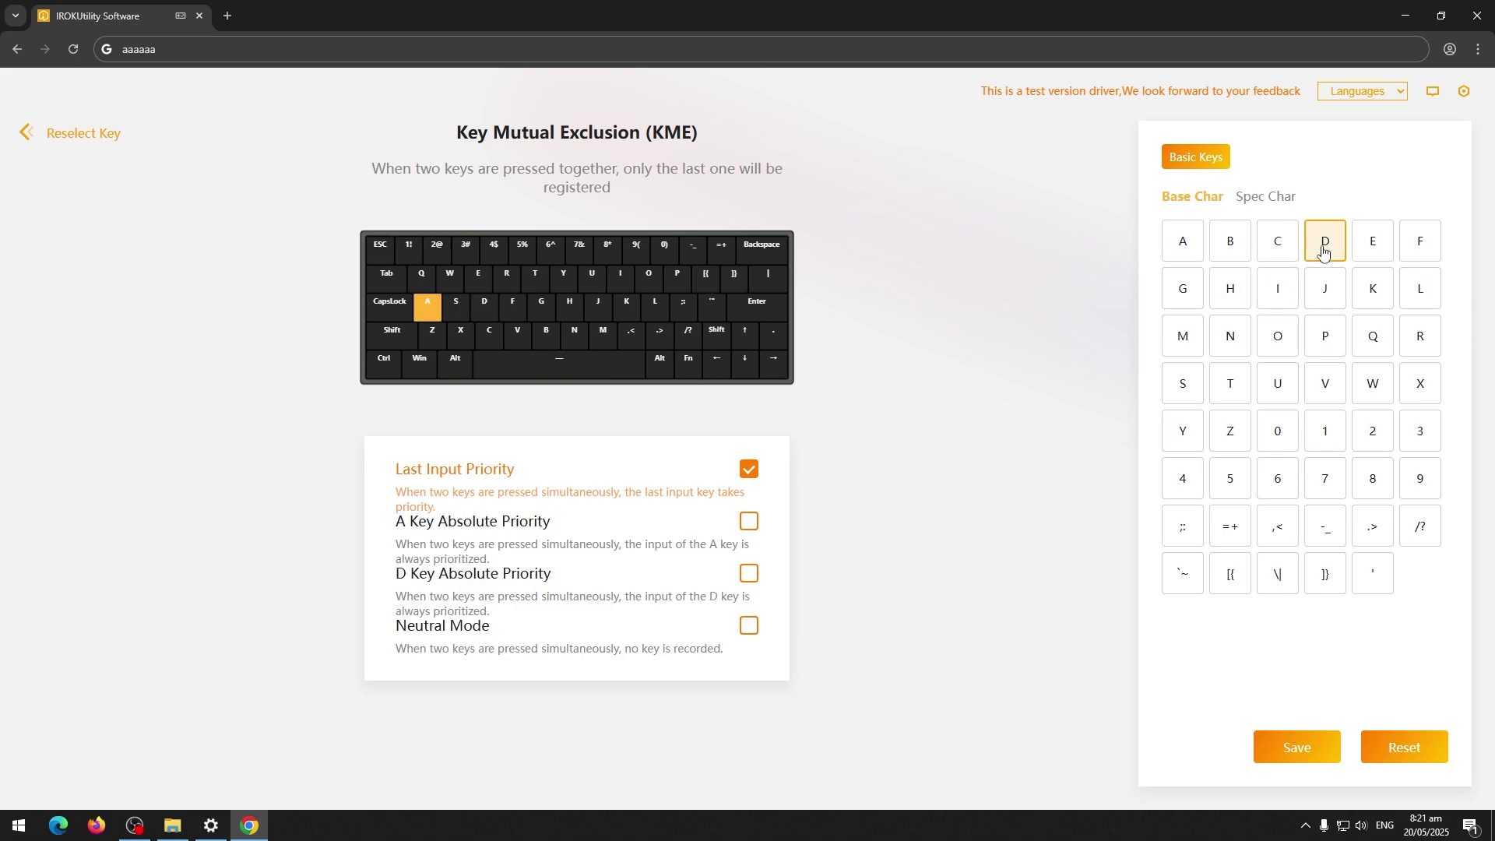
left_click(1261, 746)
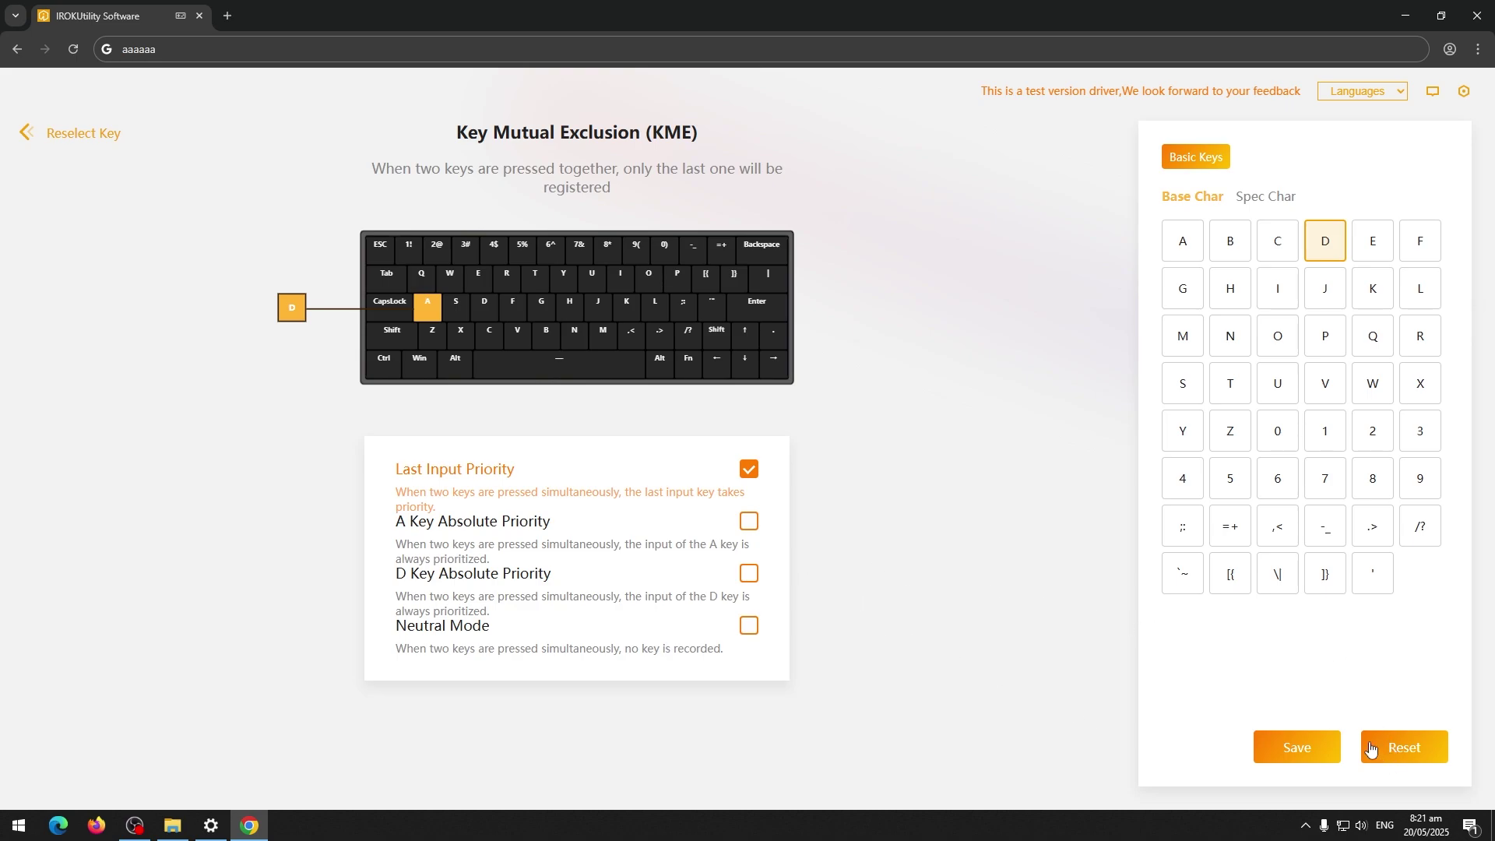
left_click(65, 143)
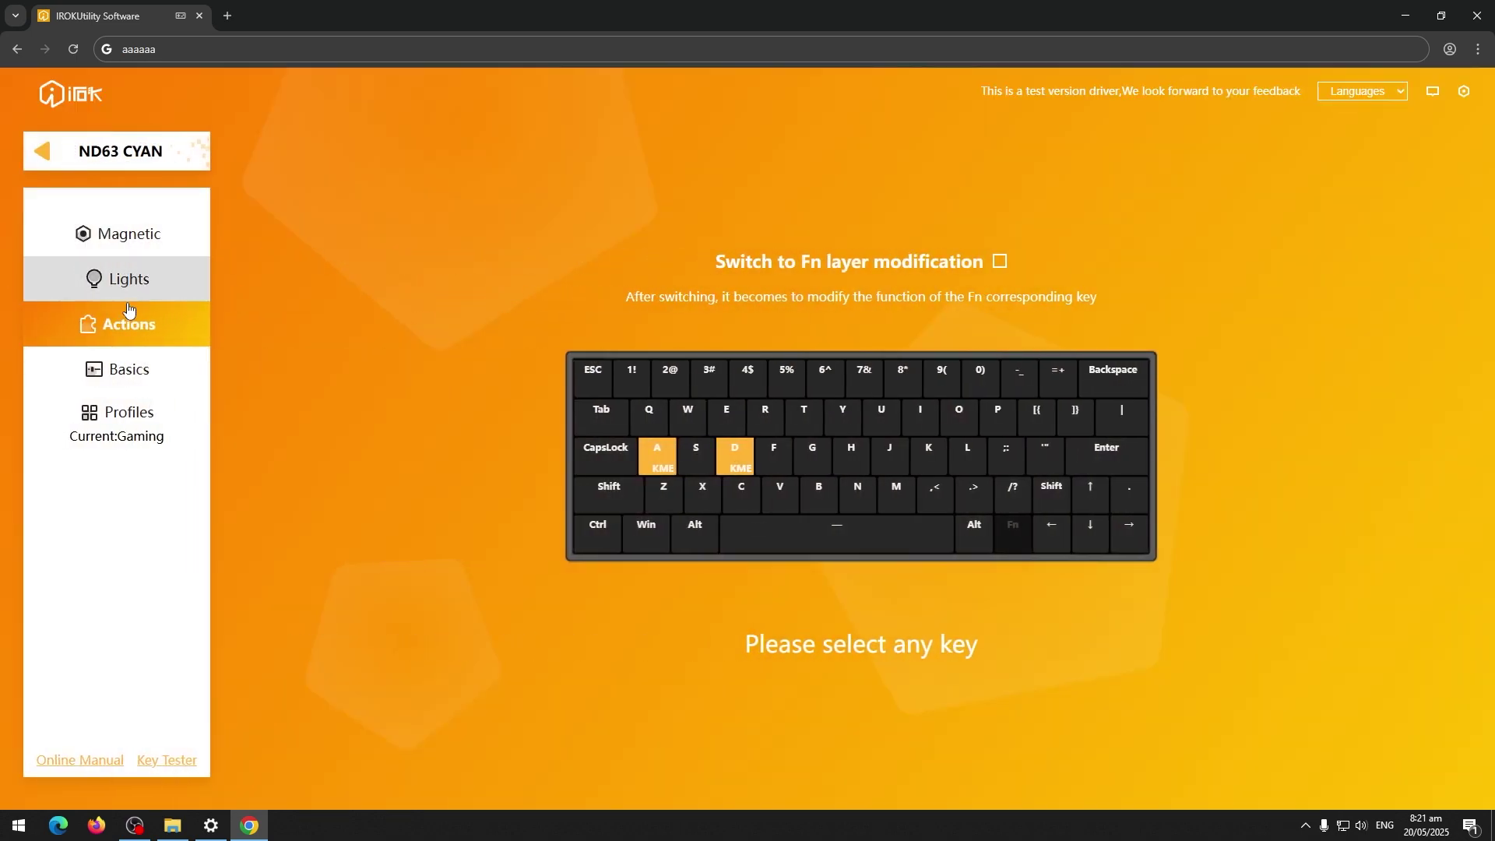
left_click(173, 761)
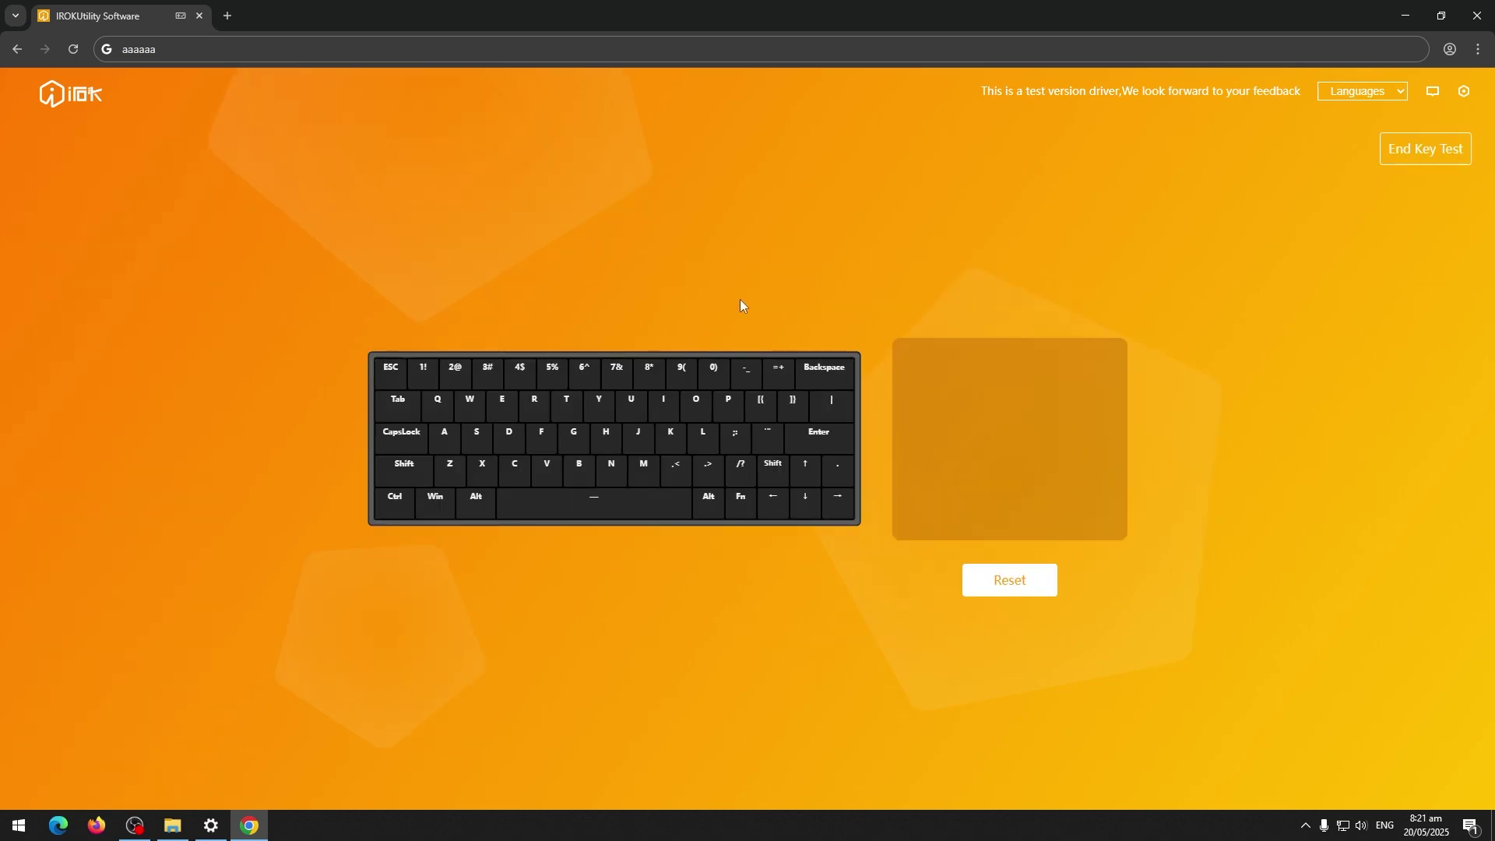
key("a")
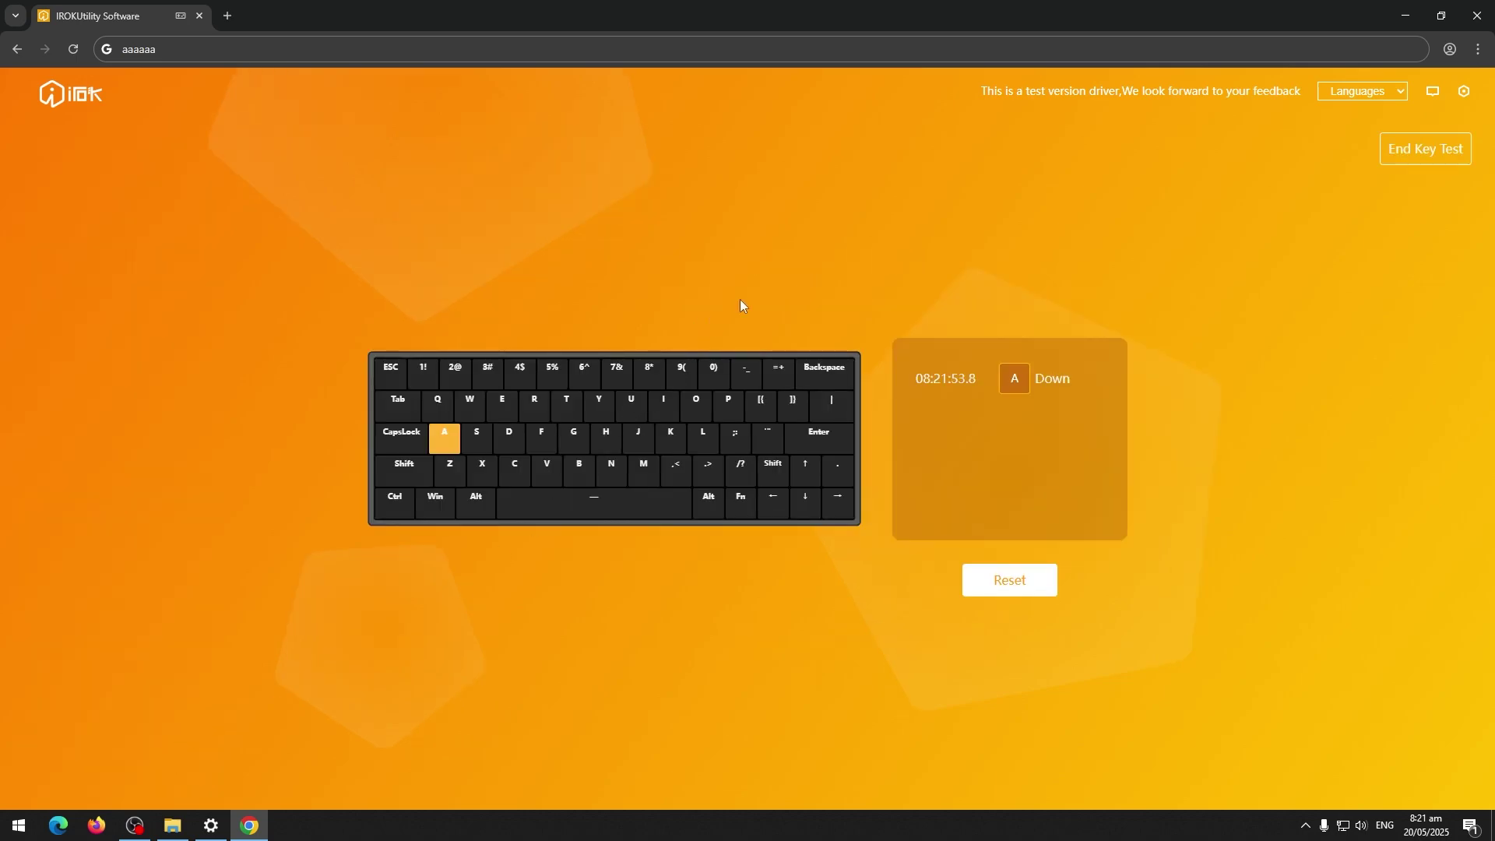
key("d")
key("a")
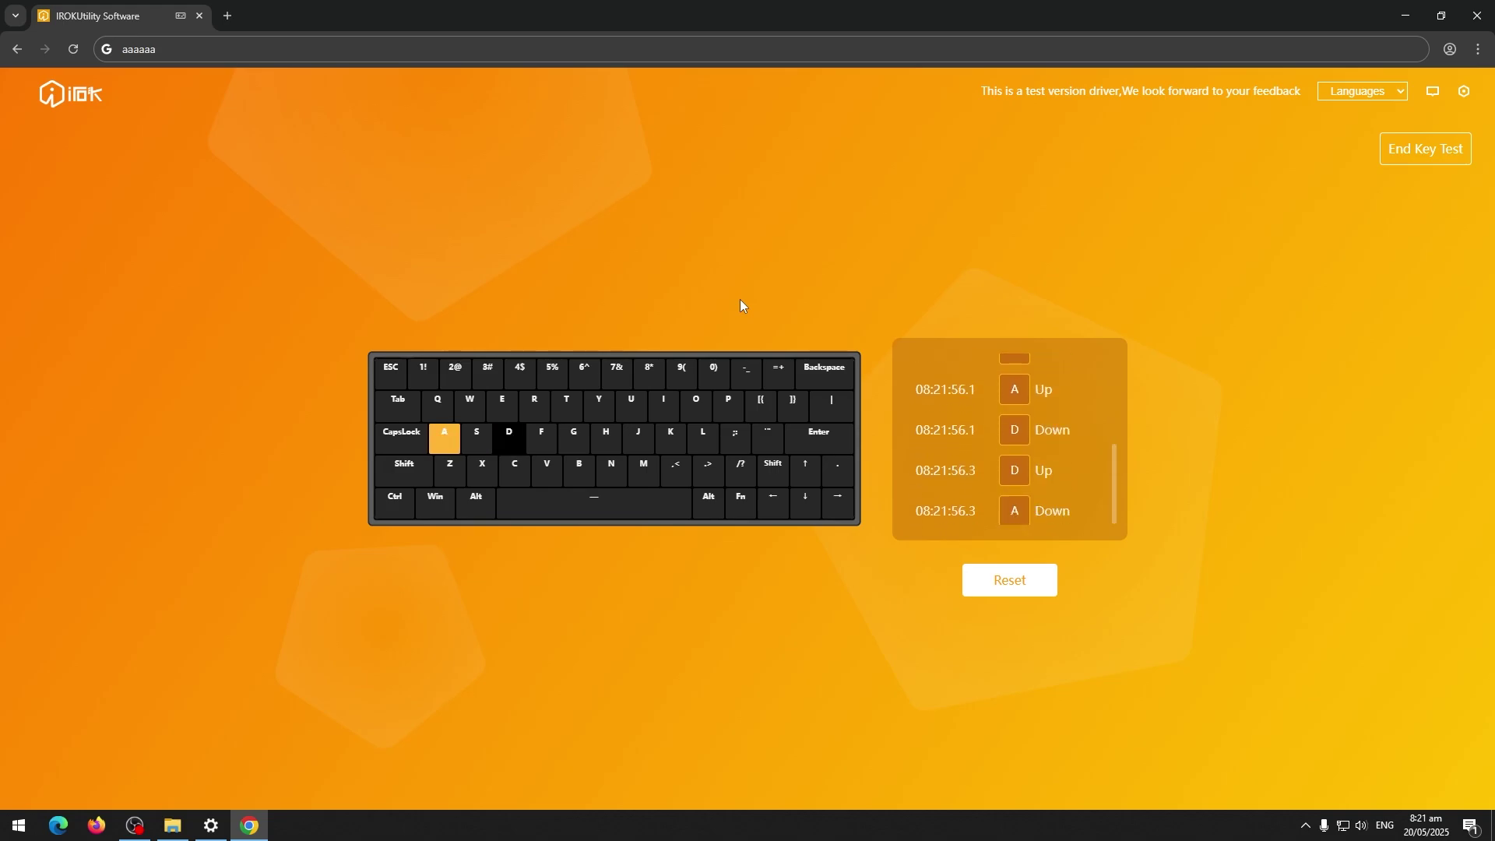
key("d")
key("a")
key("d")
key("a")
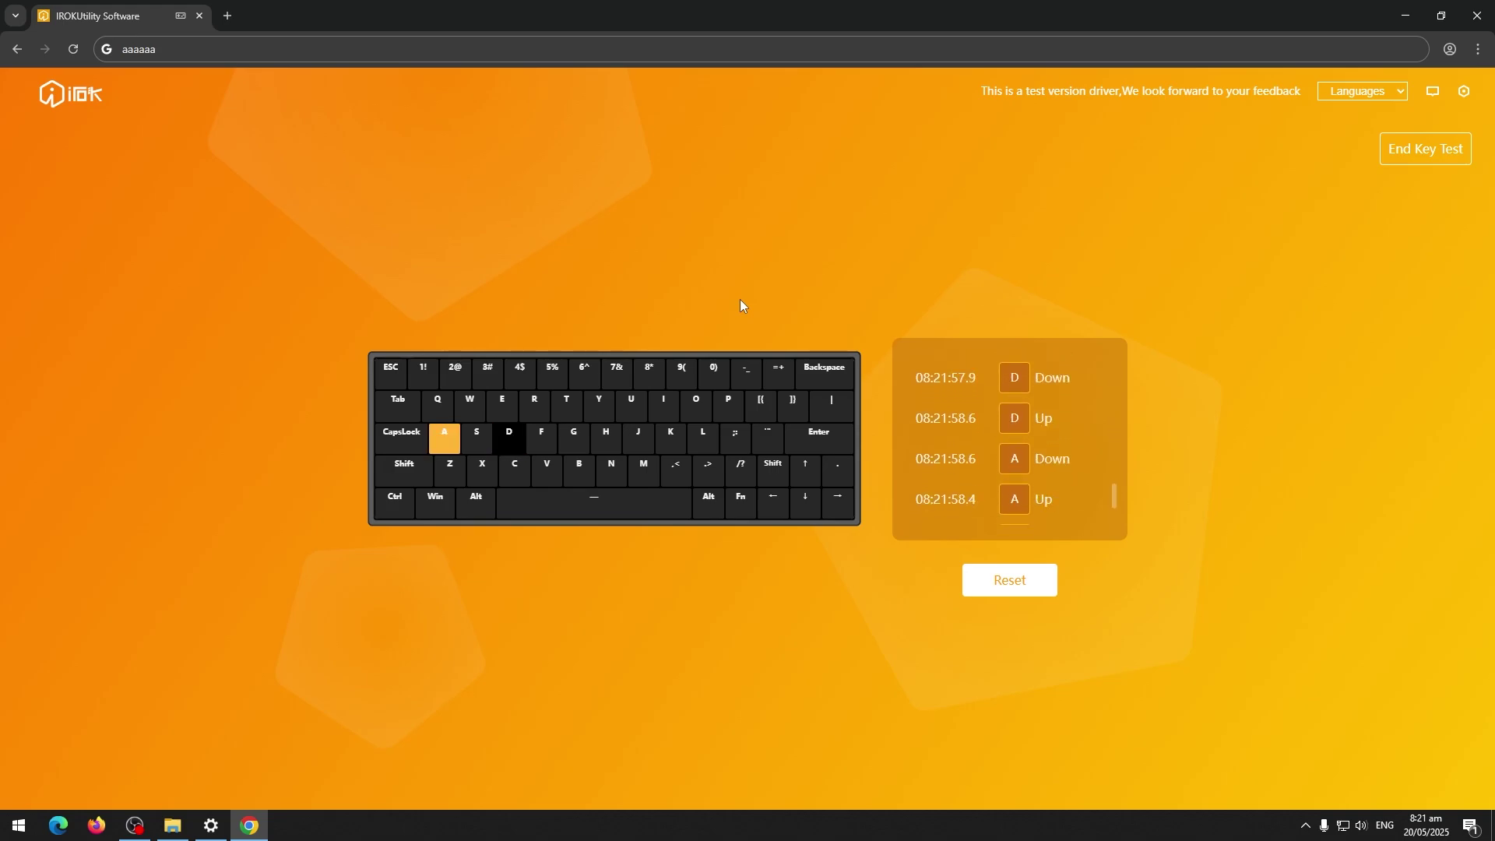
key("a")
key("d")
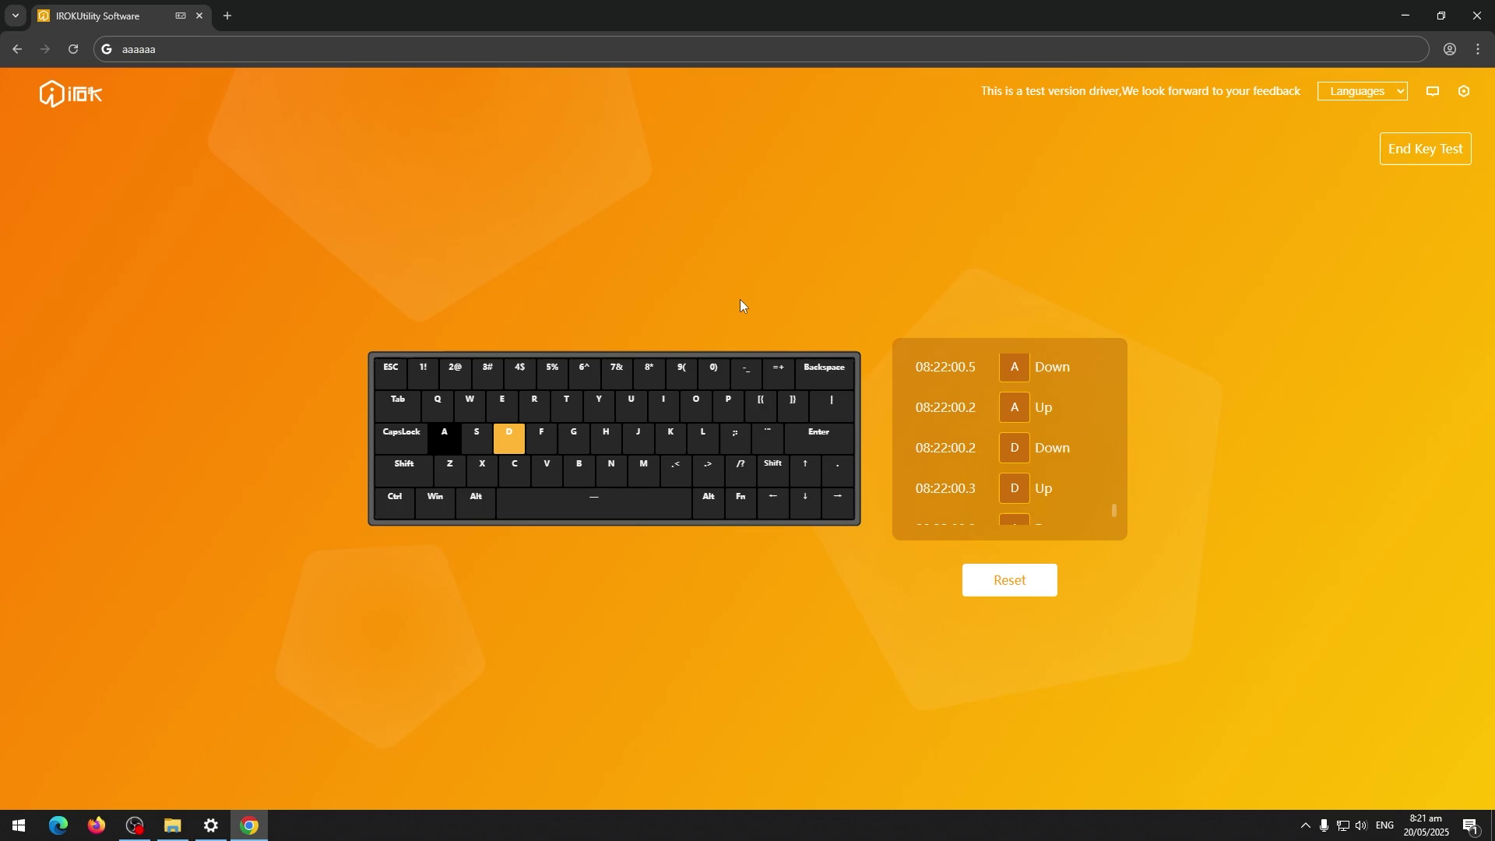
key("a")
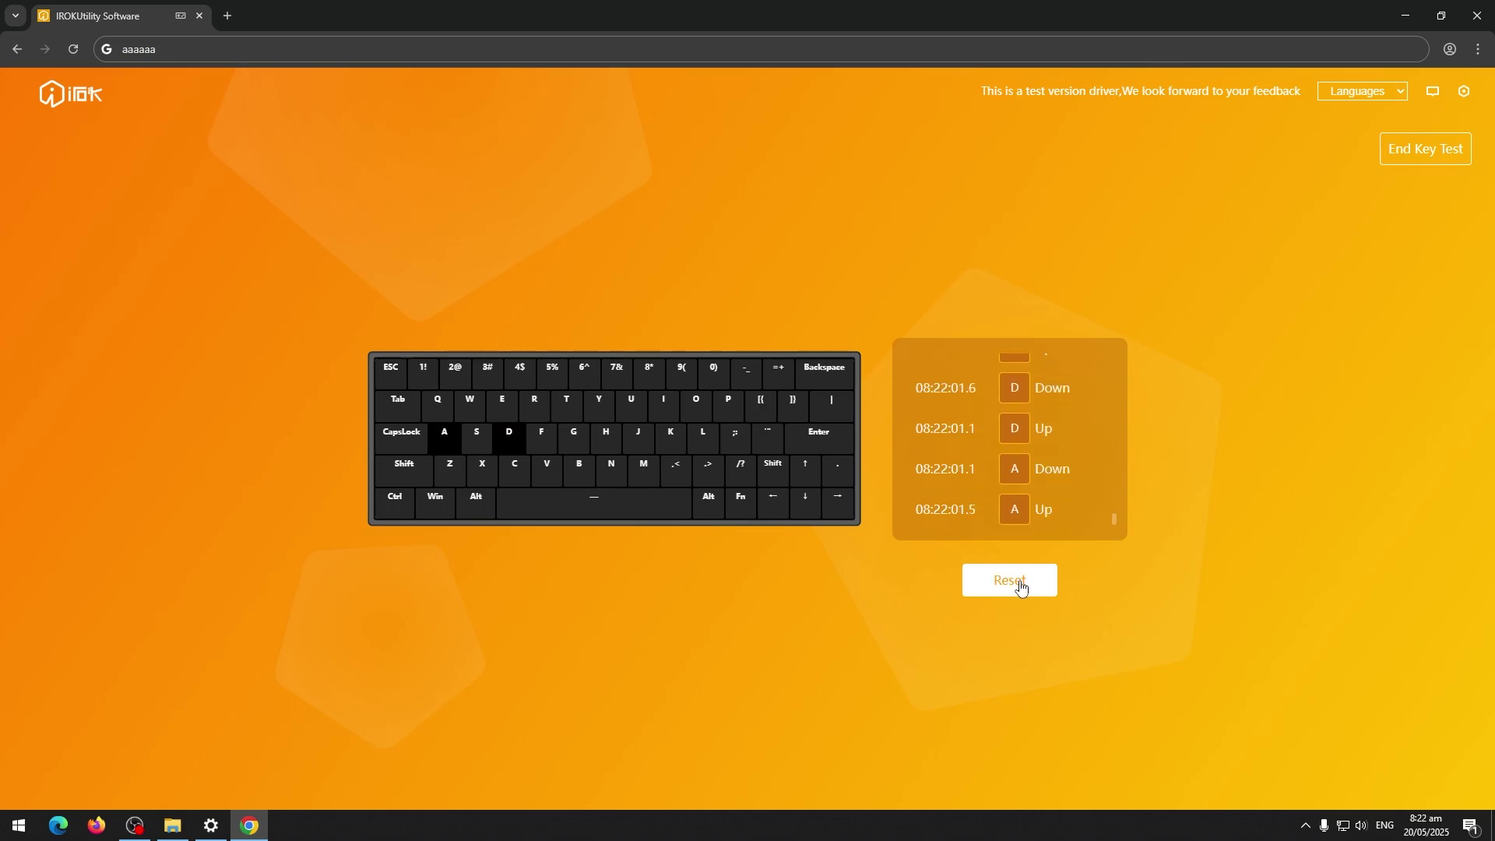
left_click(1018, 583)
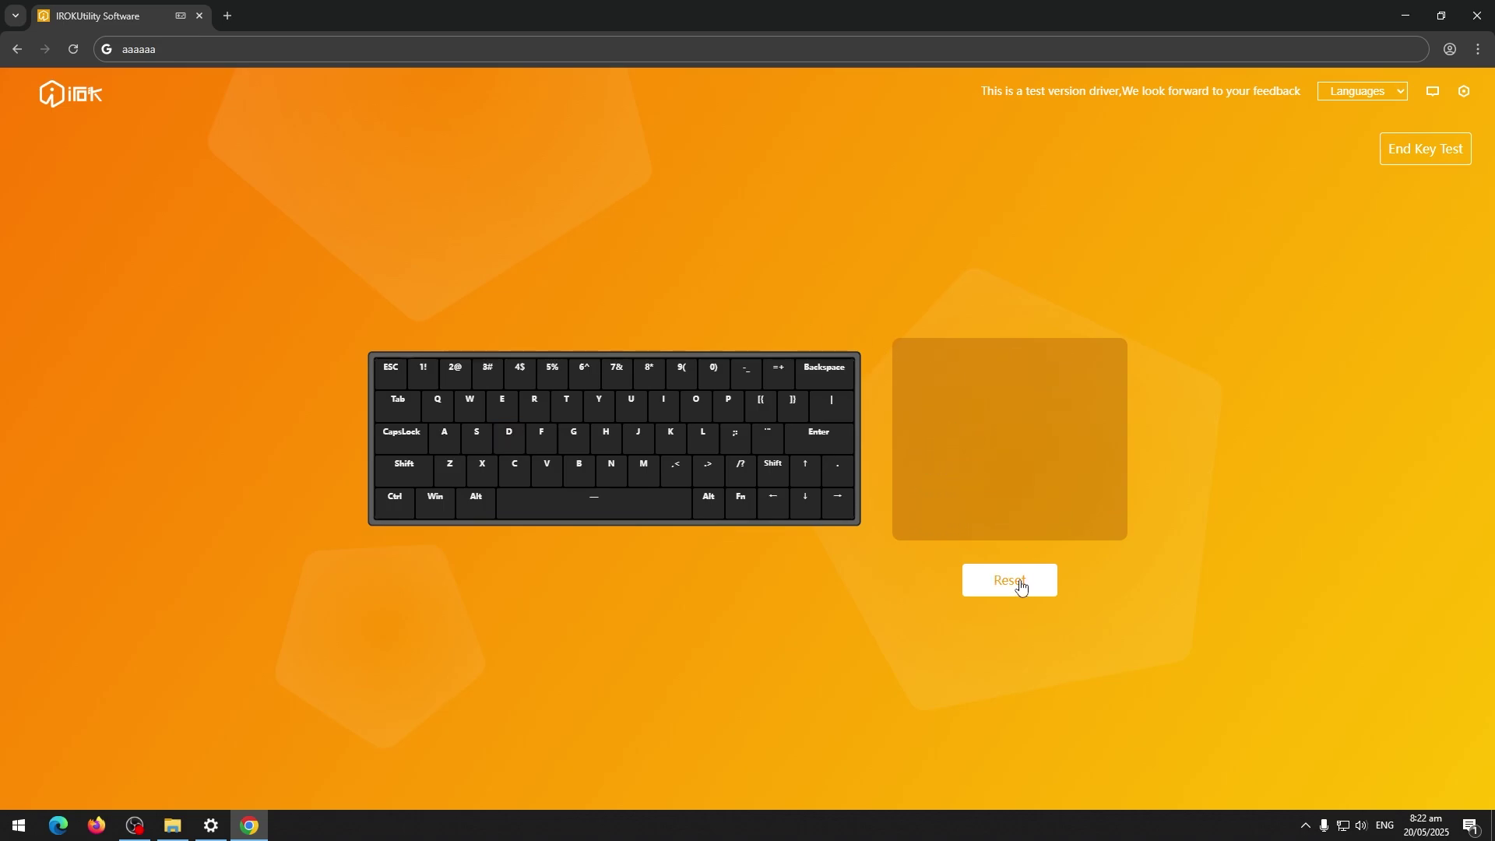
left_click(1444, 150)
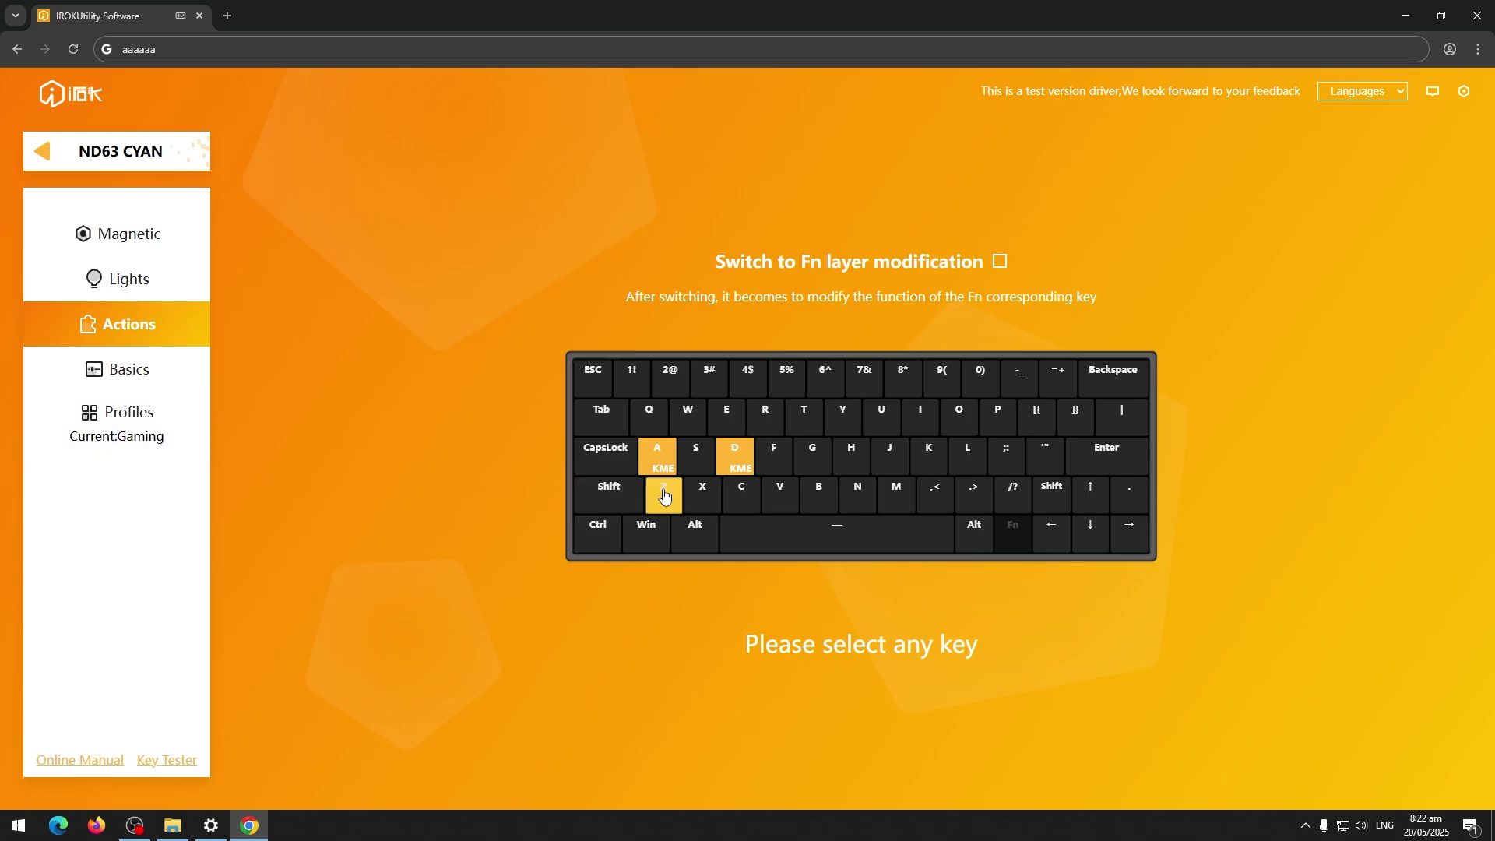
Reset the A–D key mutual exclusion so both become ordinary keys, then return to Actions
left_click(657, 466)
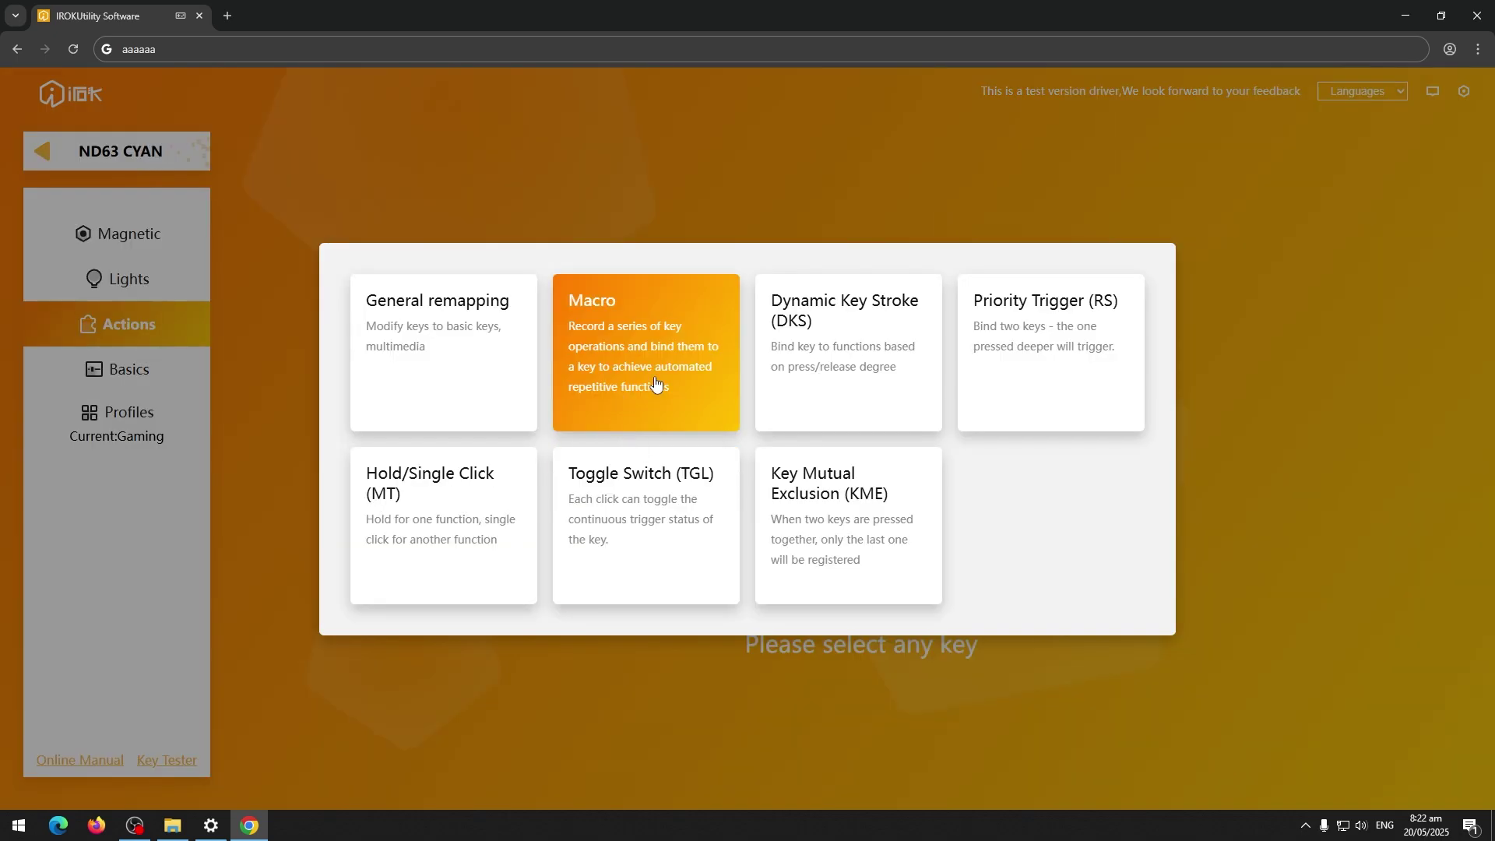
left_click(873, 493)
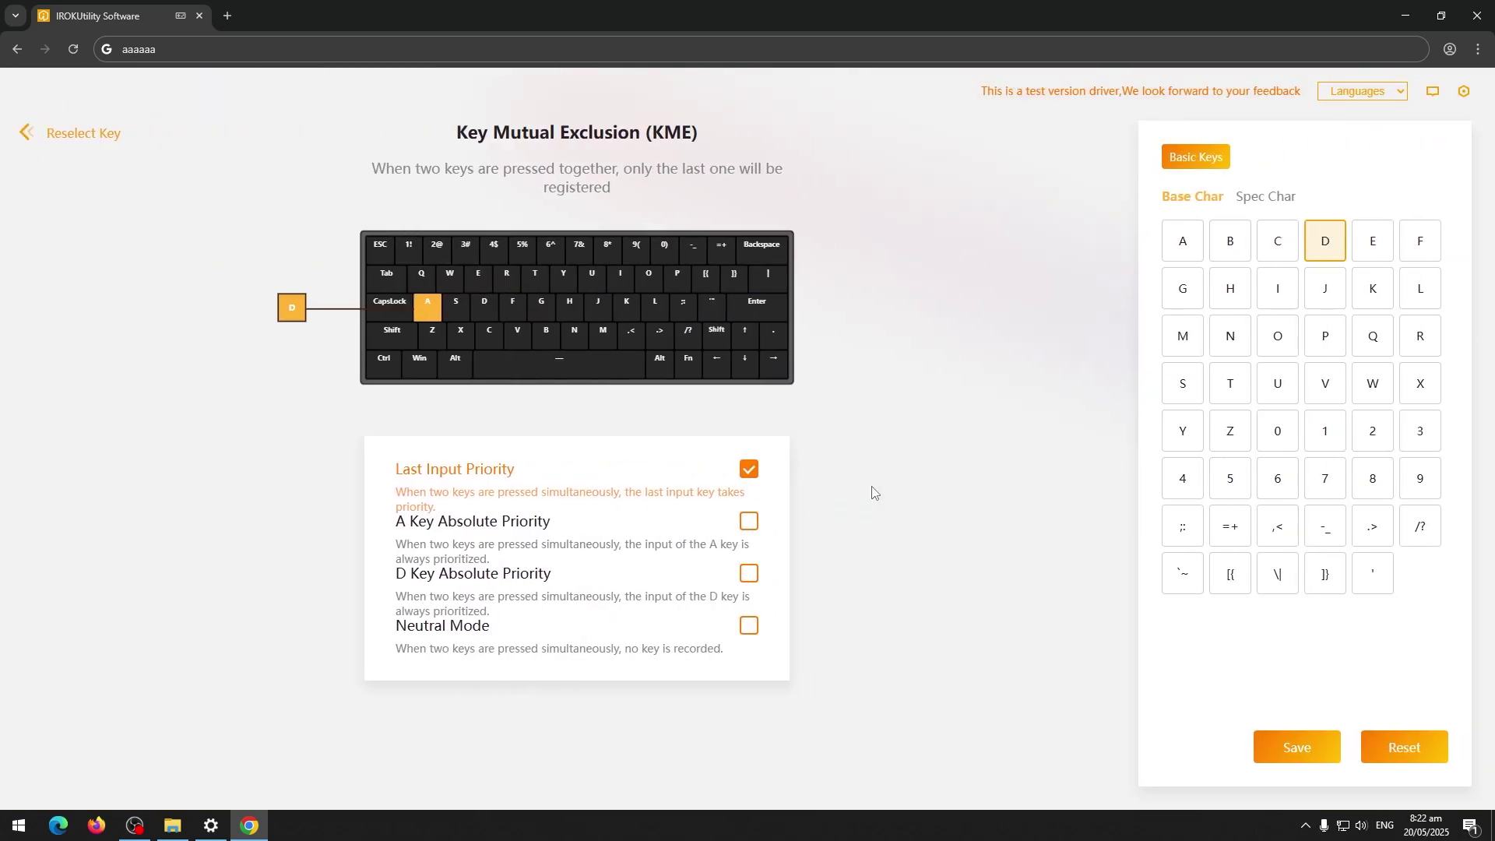
left_click(1392, 754)
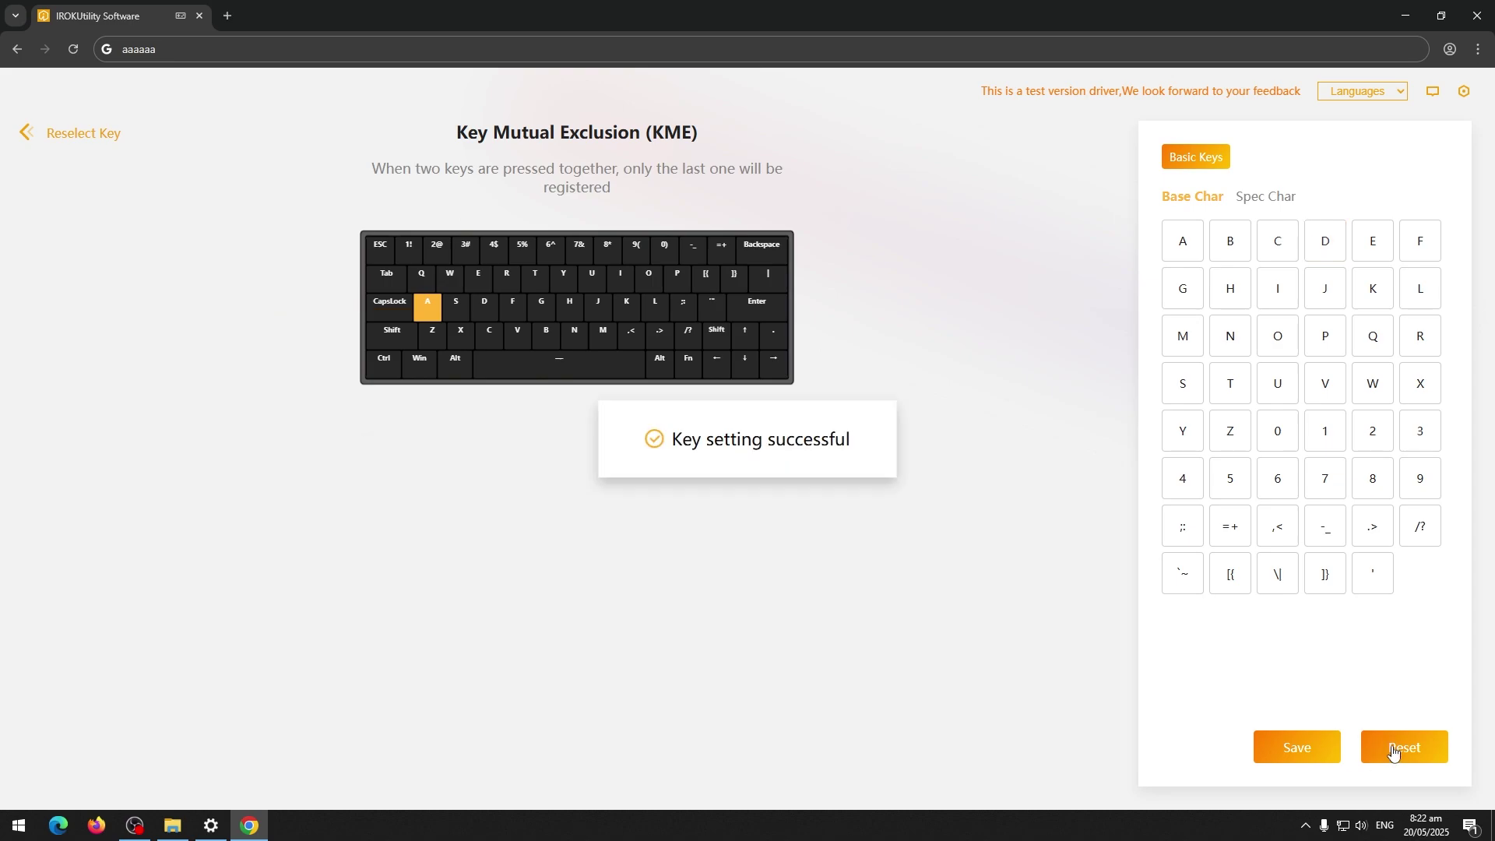
left_click(103, 143)
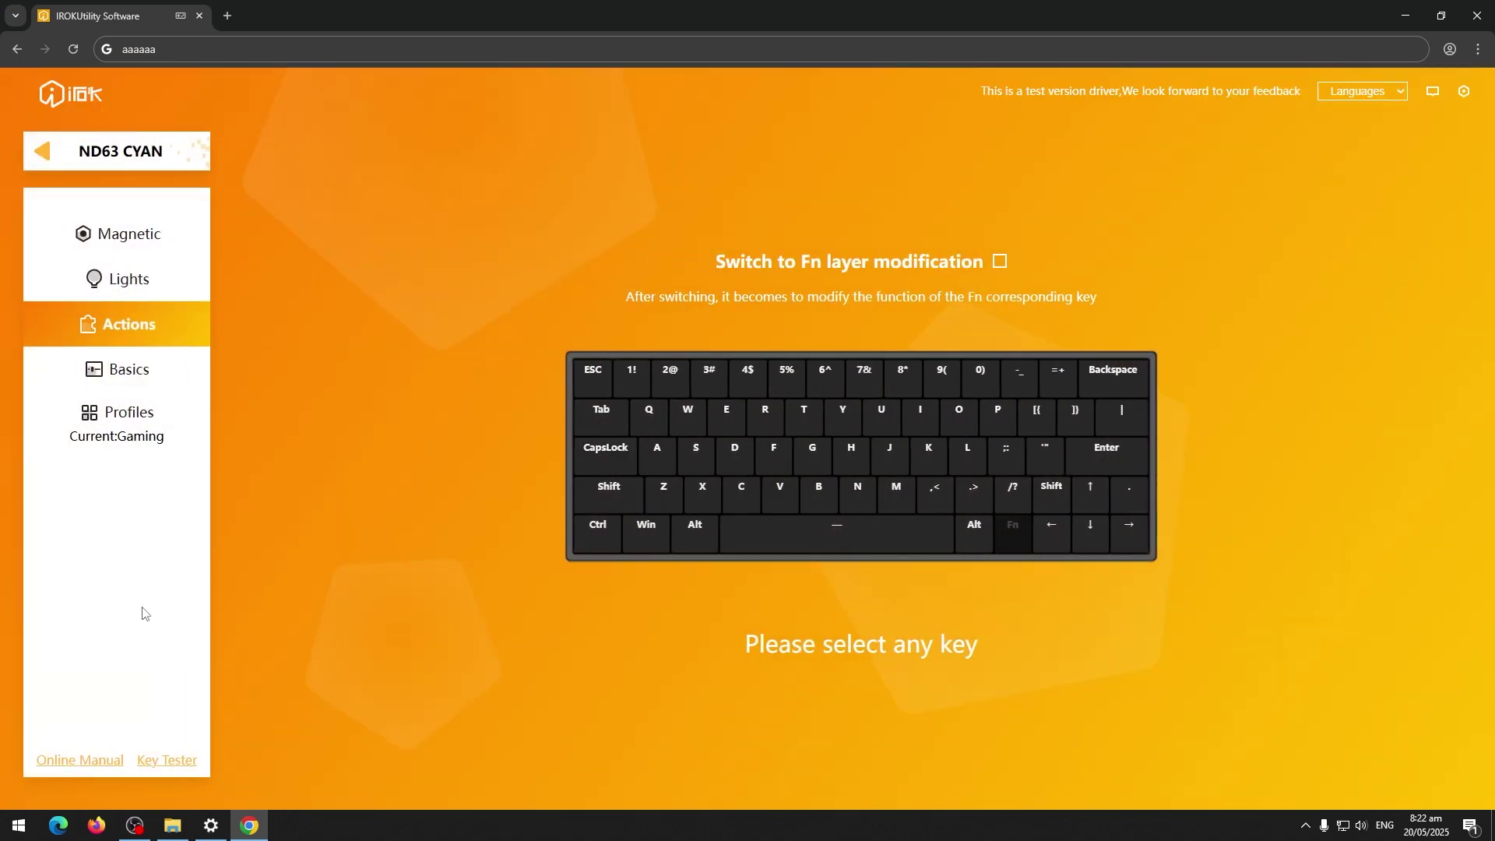
left_click(183, 767)
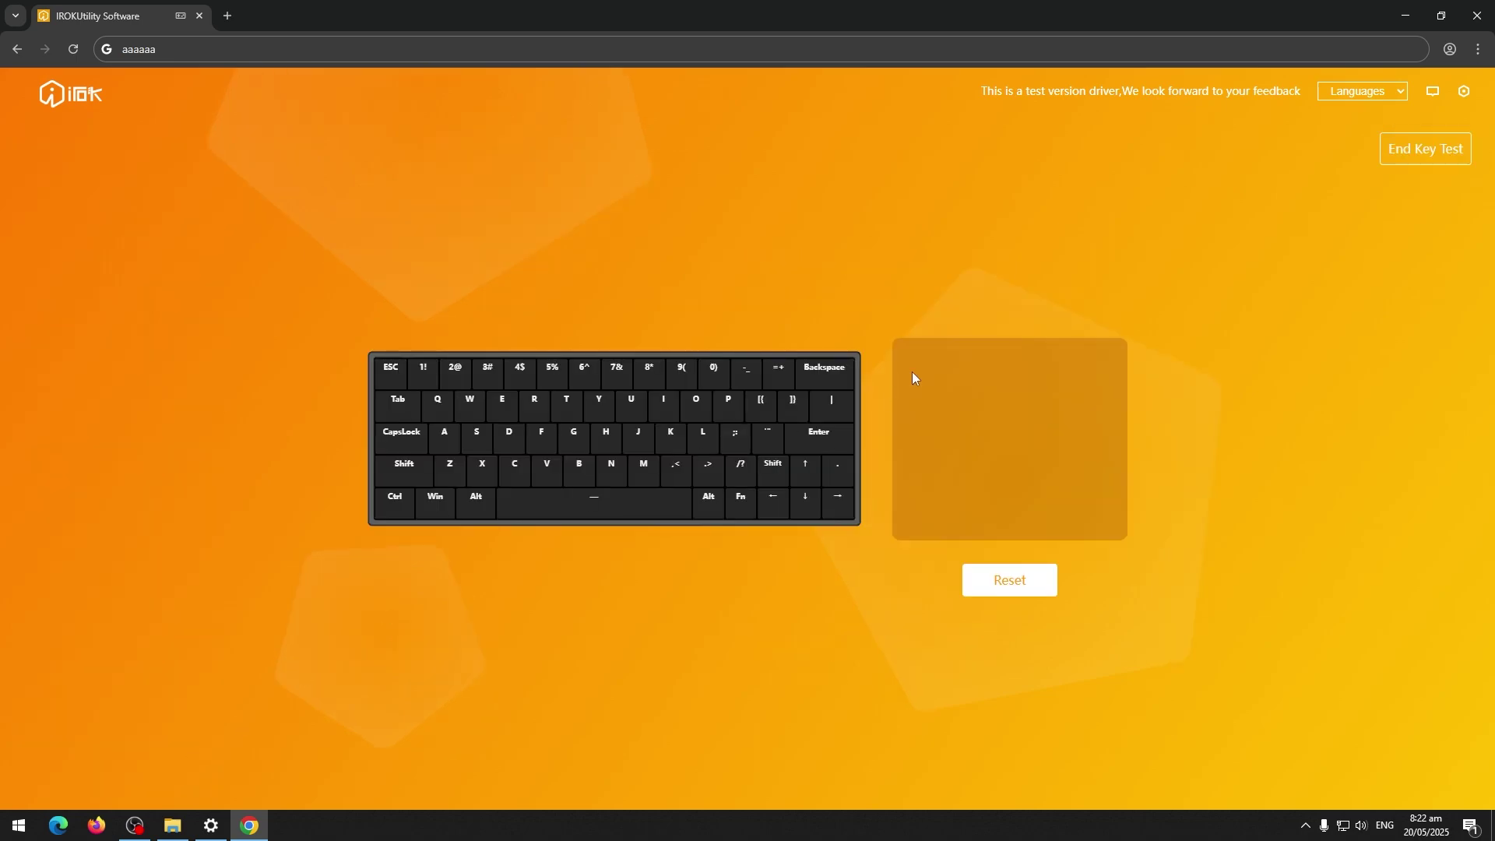
key("a")
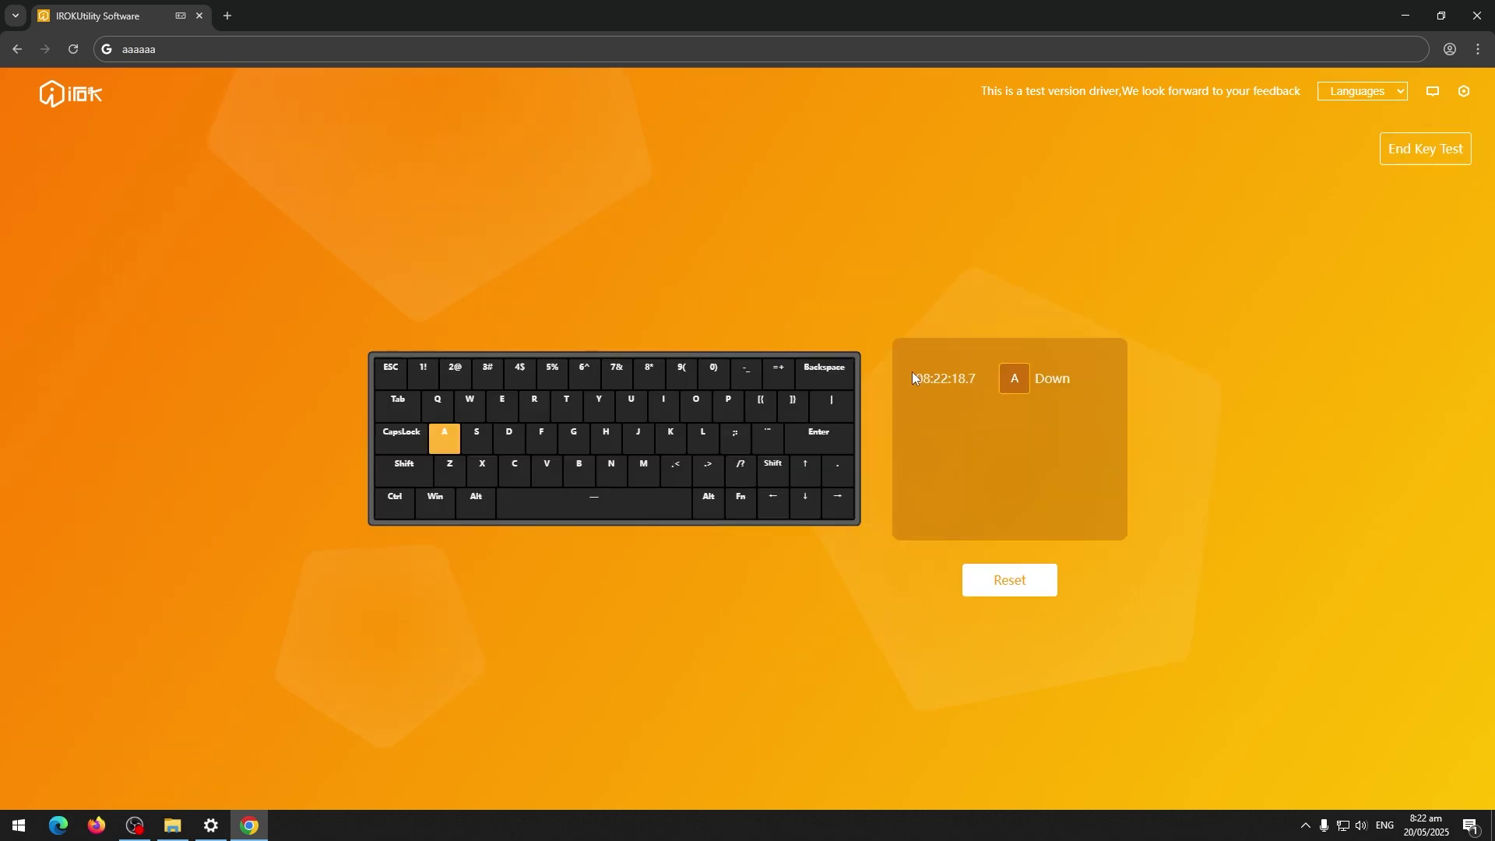
key("d")
key("d")
key("d")
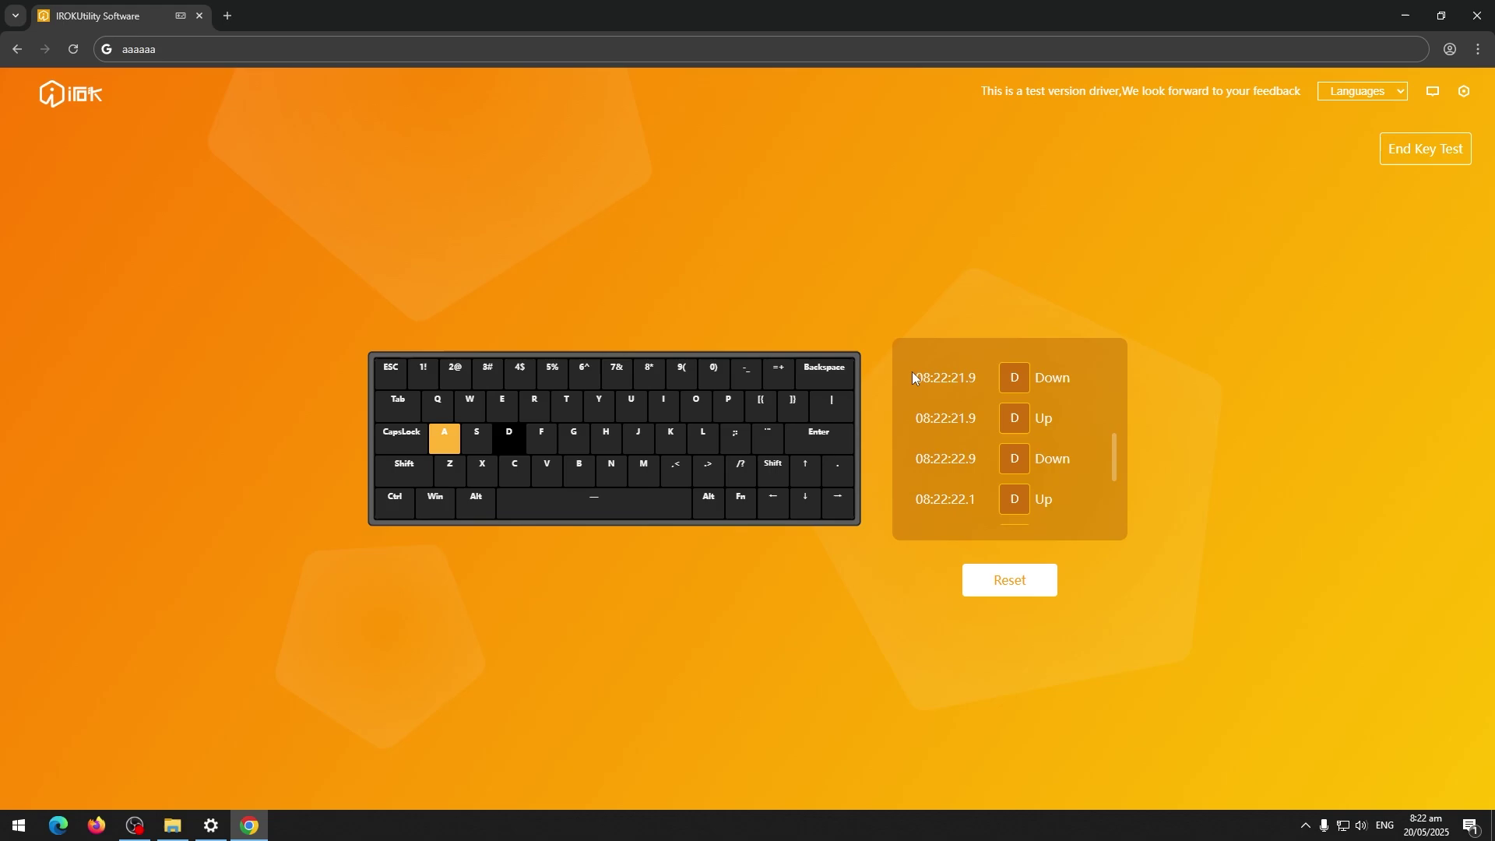
key("d")
key("d")
key("d")
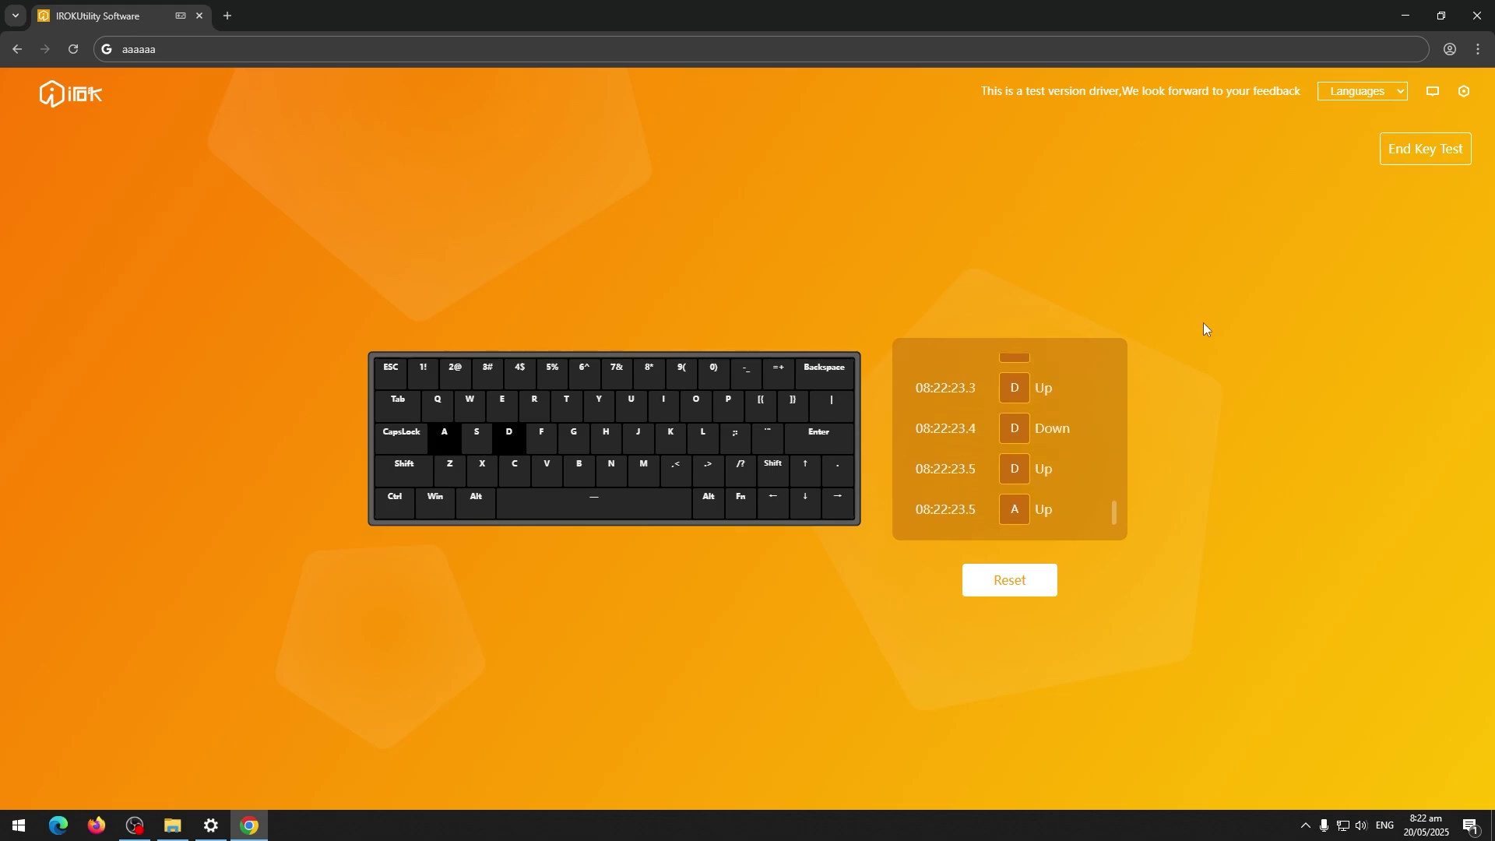
End the key test, dismiss the A key's action dialog, and switch to the Magnetic page showing 2.00 mm on every key
left_click(1407, 162)
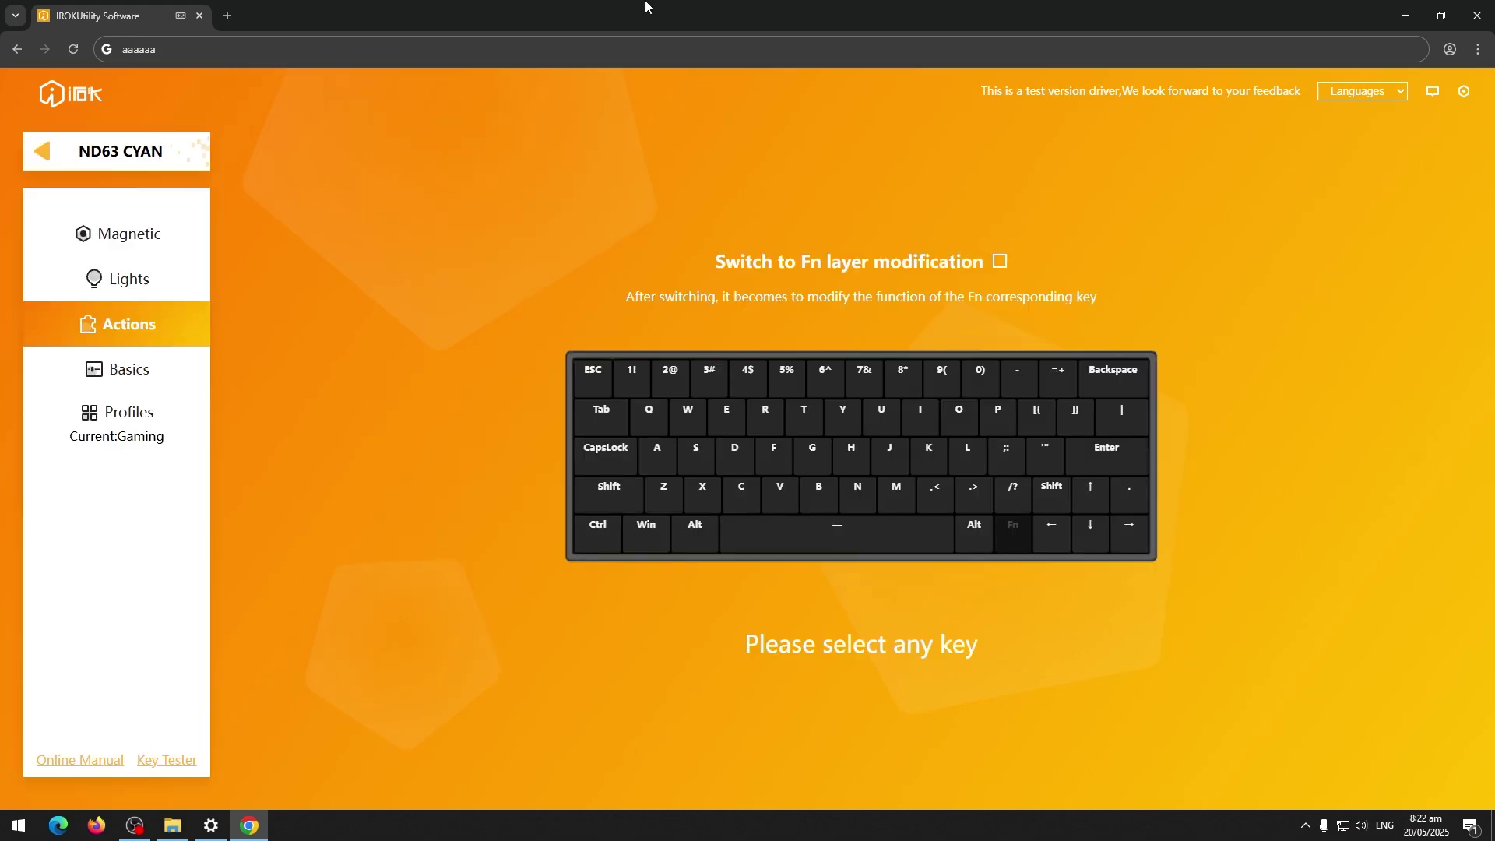
left_click(643, 455)
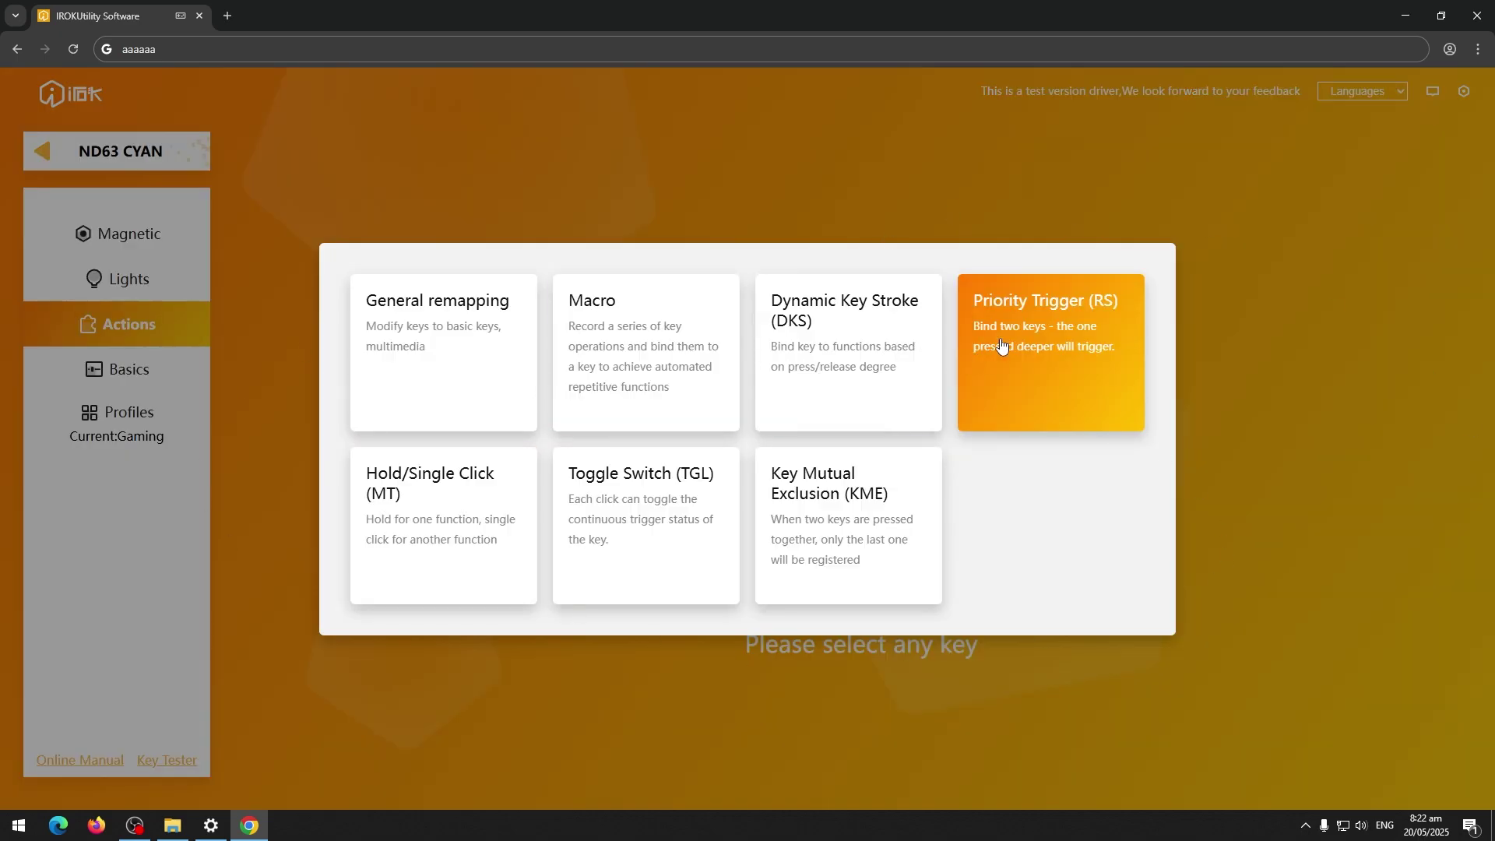
left_click(1347, 360)
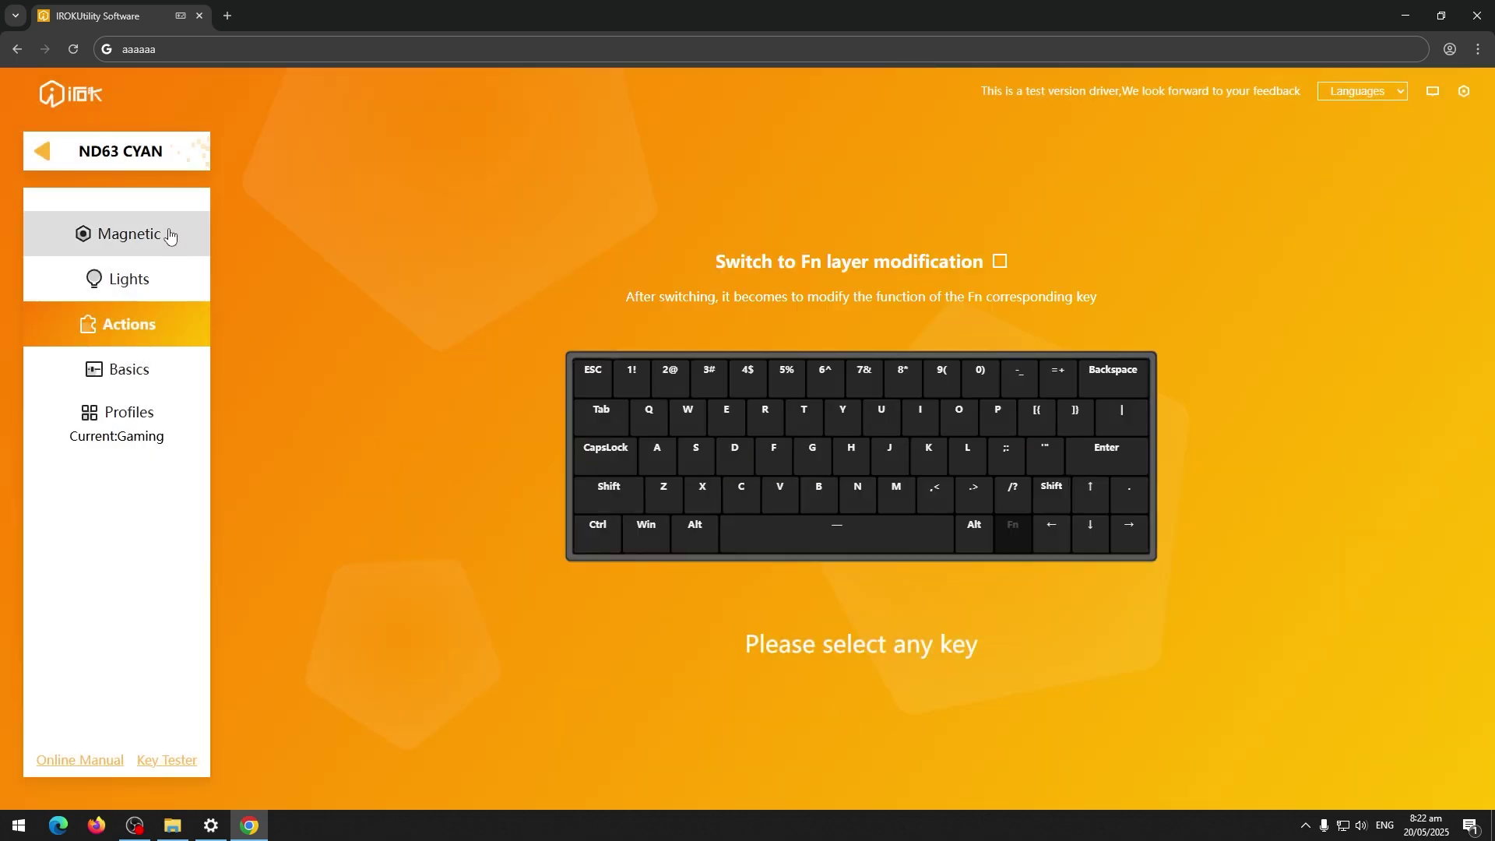
left_click(169, 235)
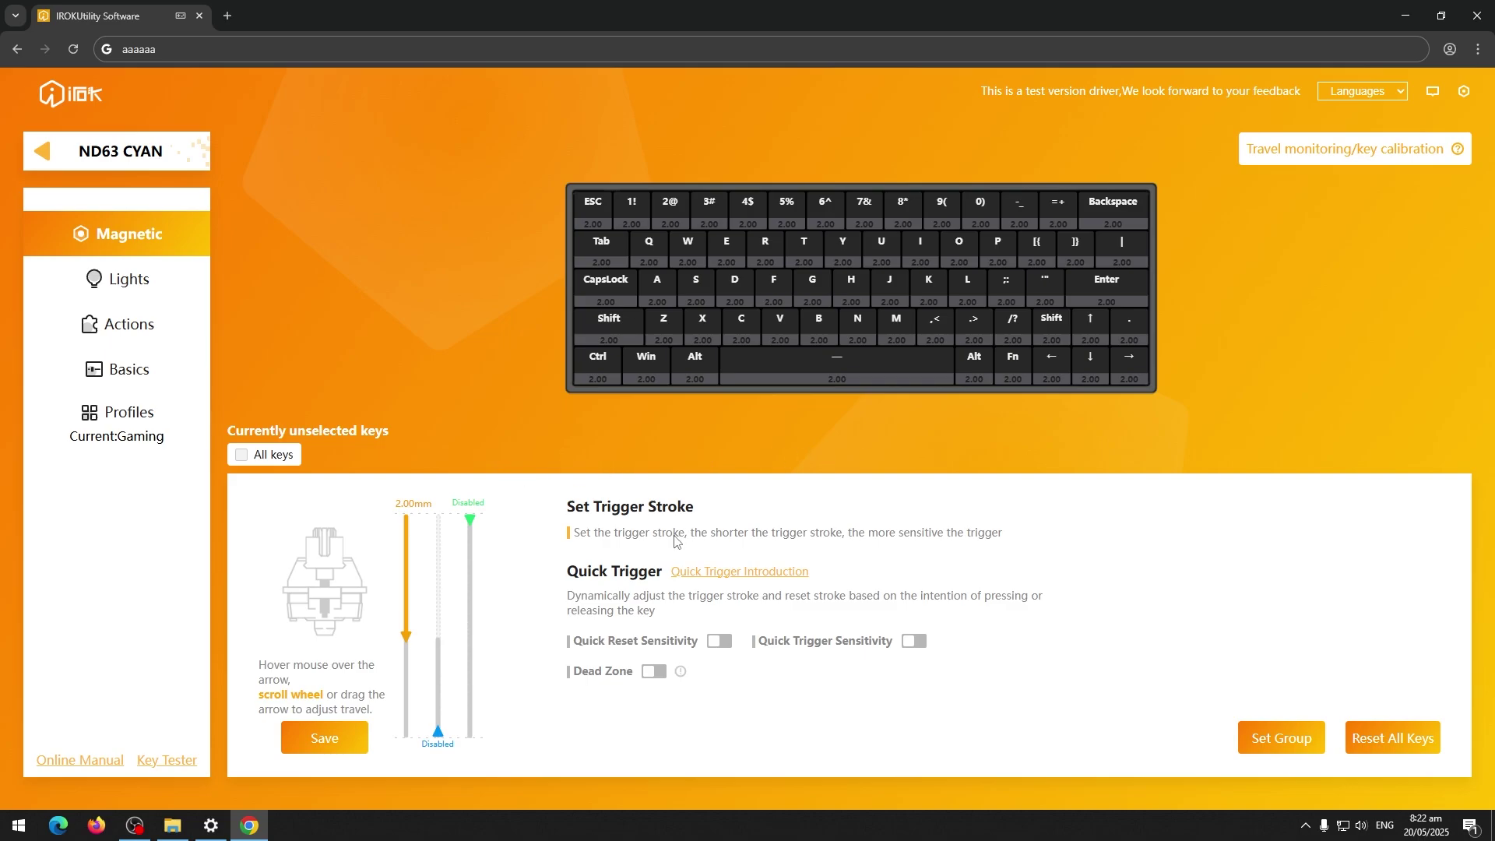
Deselect the modifier, Shift, CapsLock, Tab, ESC, period, Backspace and Enter keys from the all-keys selection
left_click(250, 457)
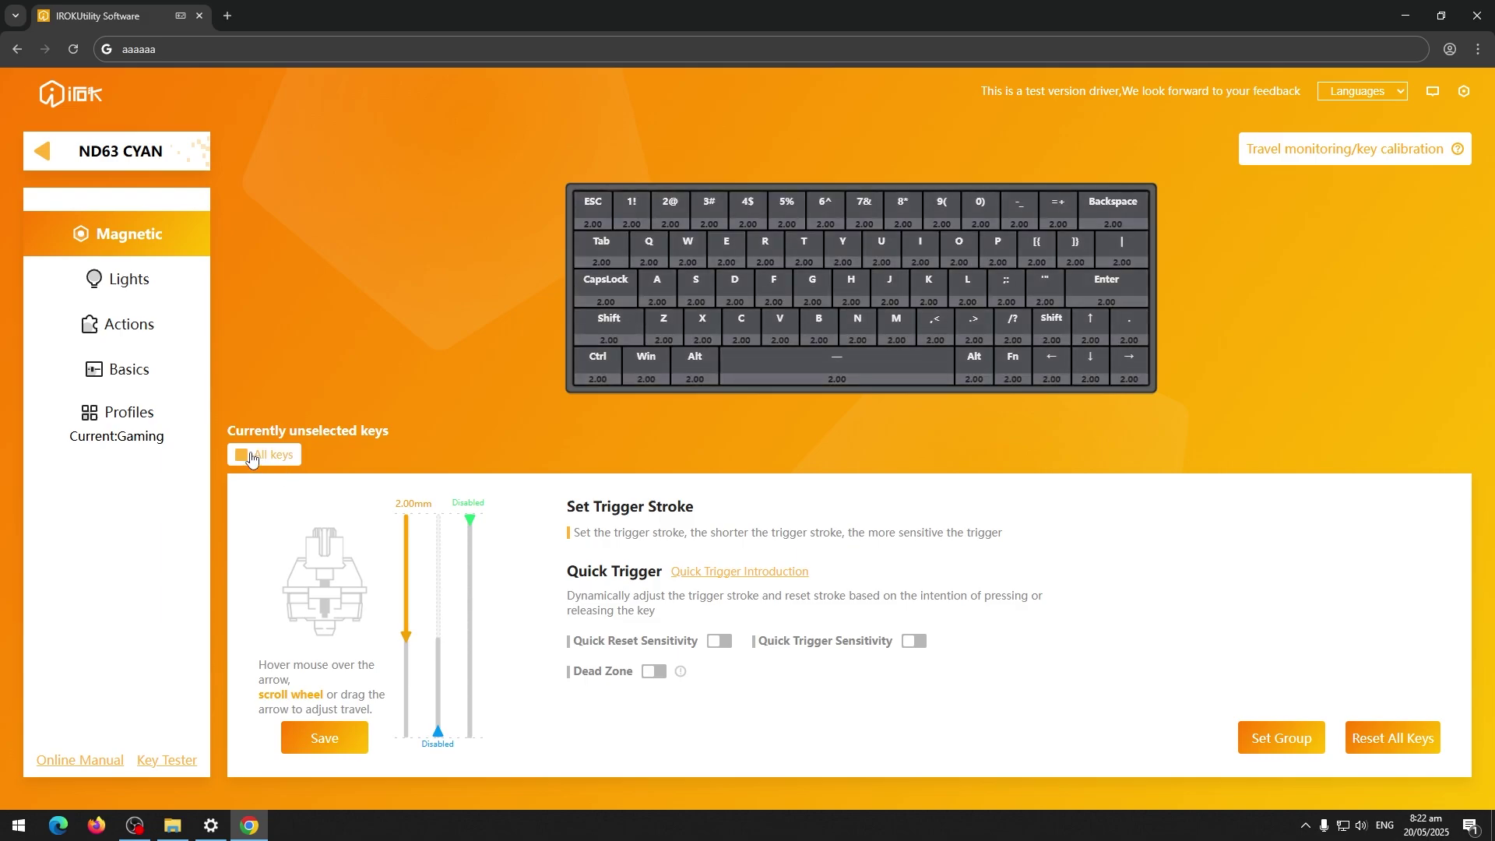
left_click(250, 458)
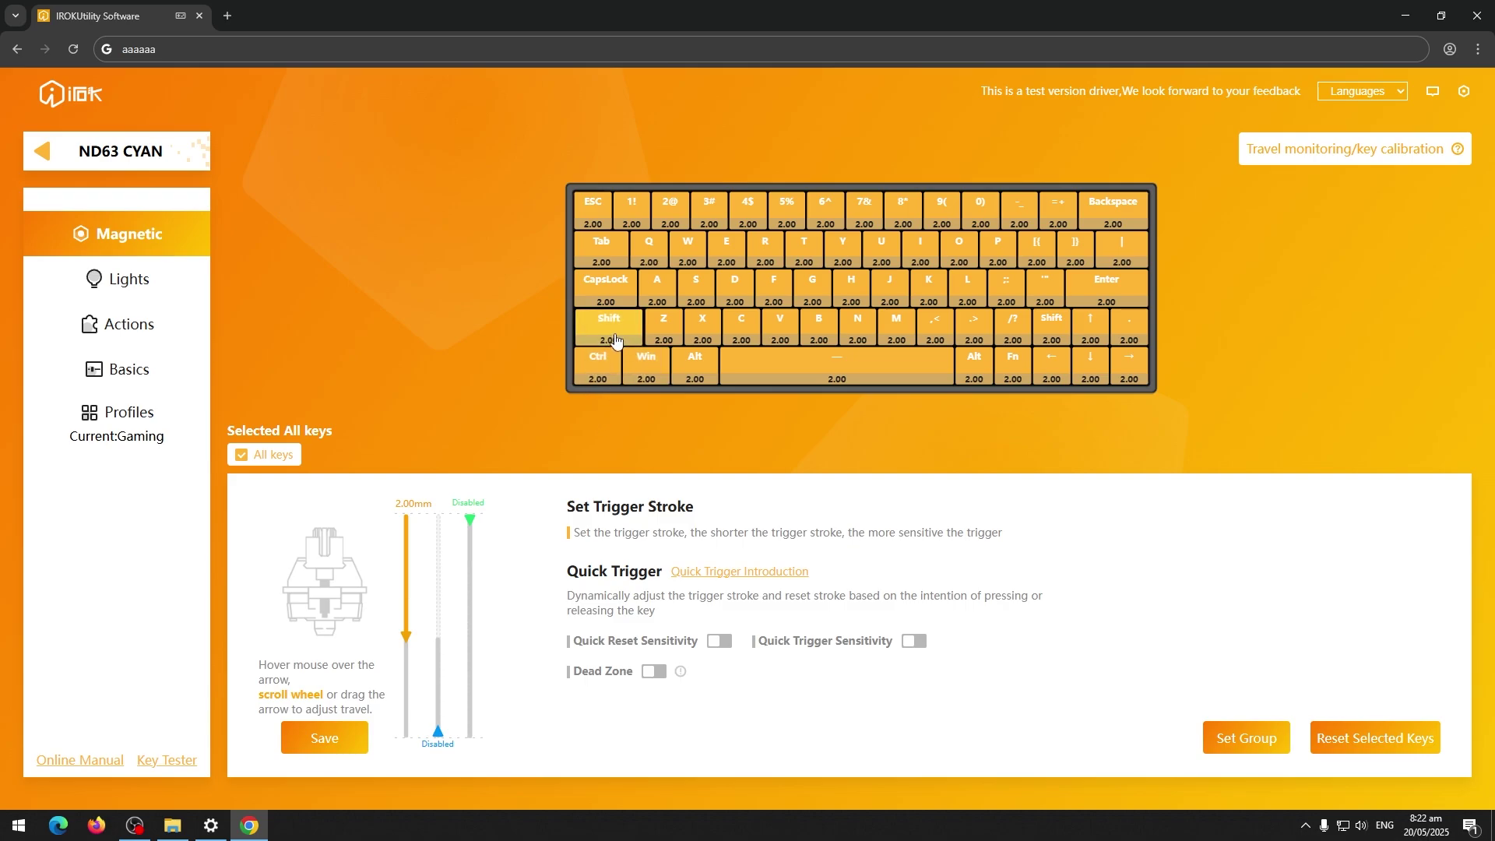
left_click_drag(600, 366, 646, 364)
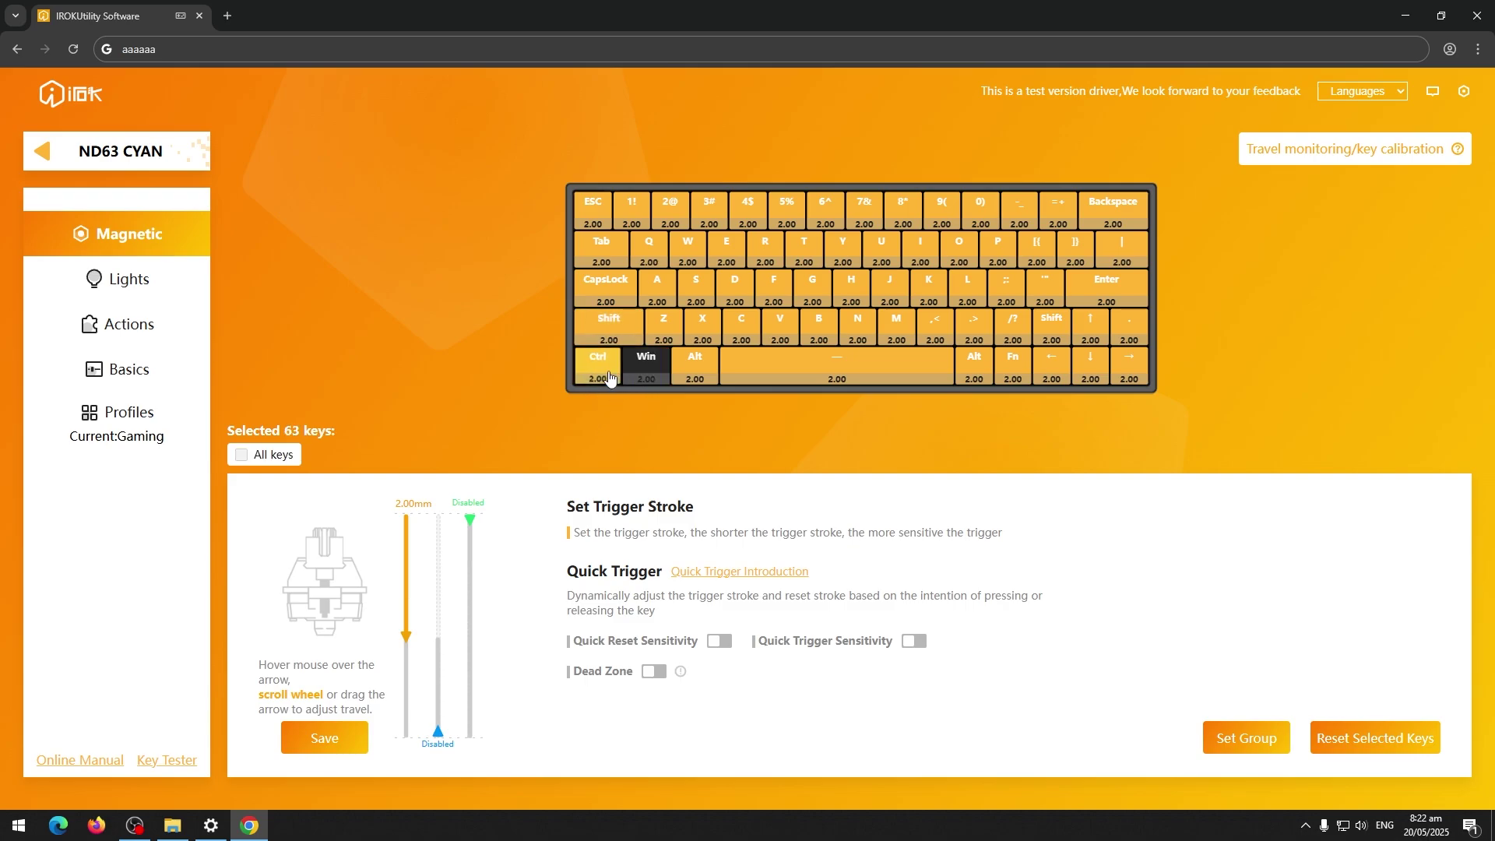
left_click(687, 365)
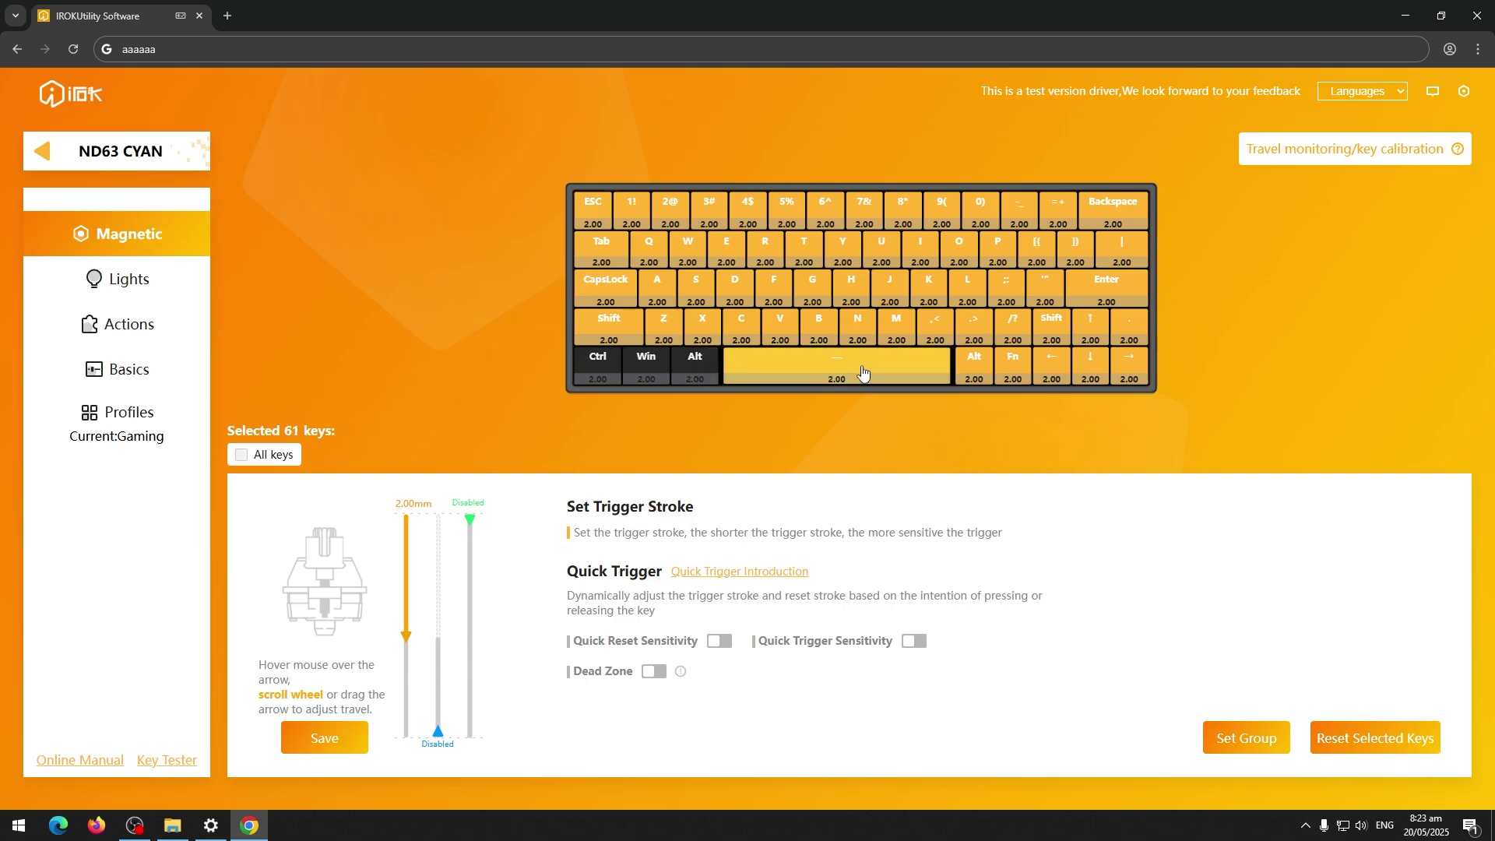
left_click(970, 375)
left_click(1013, 367)
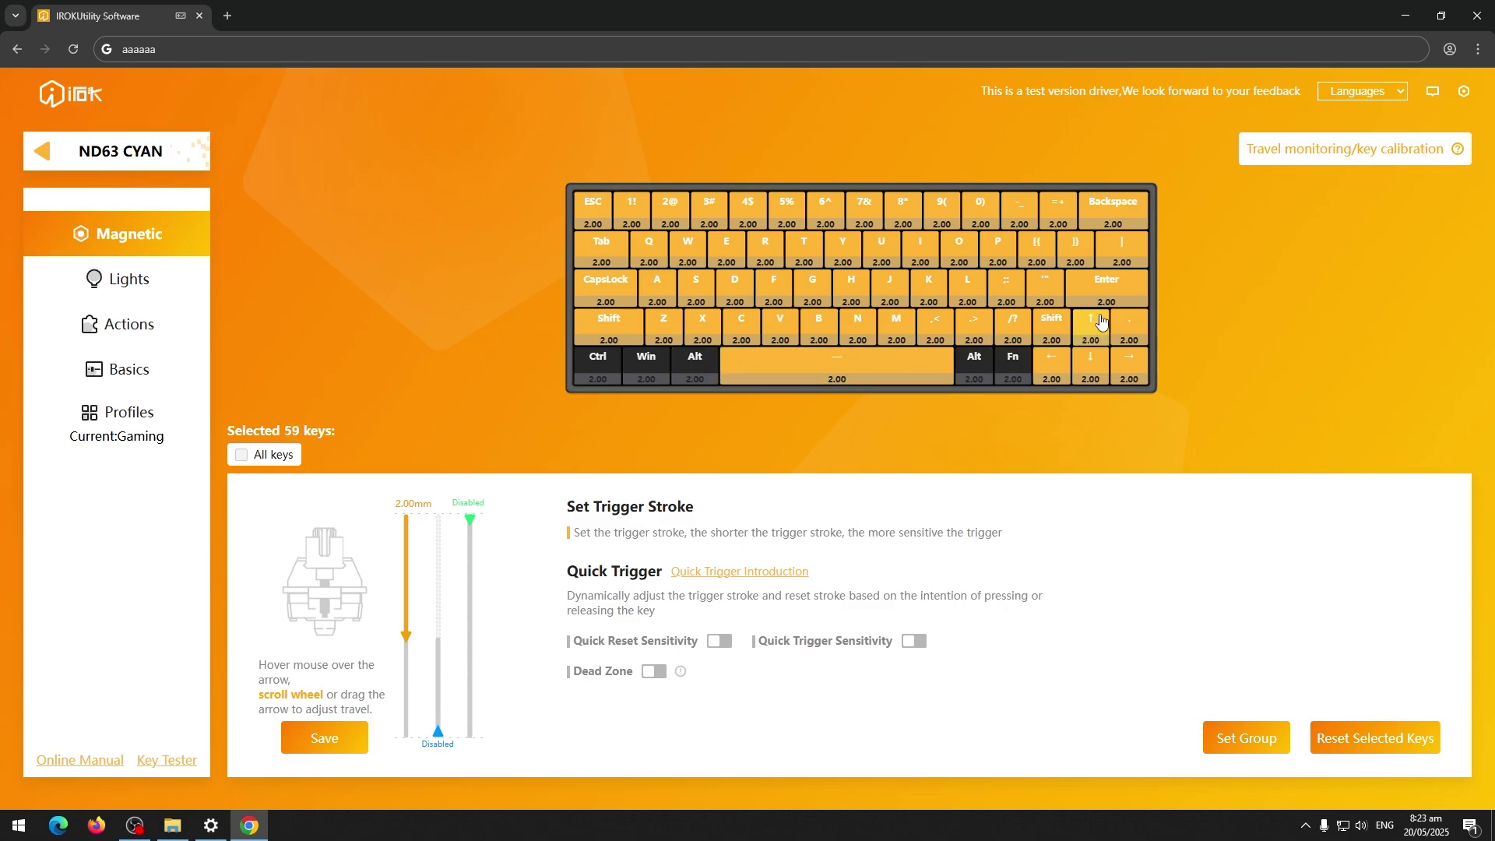
left_click(1130, 330)
left_click(611, 338)
left_click(616, 294)
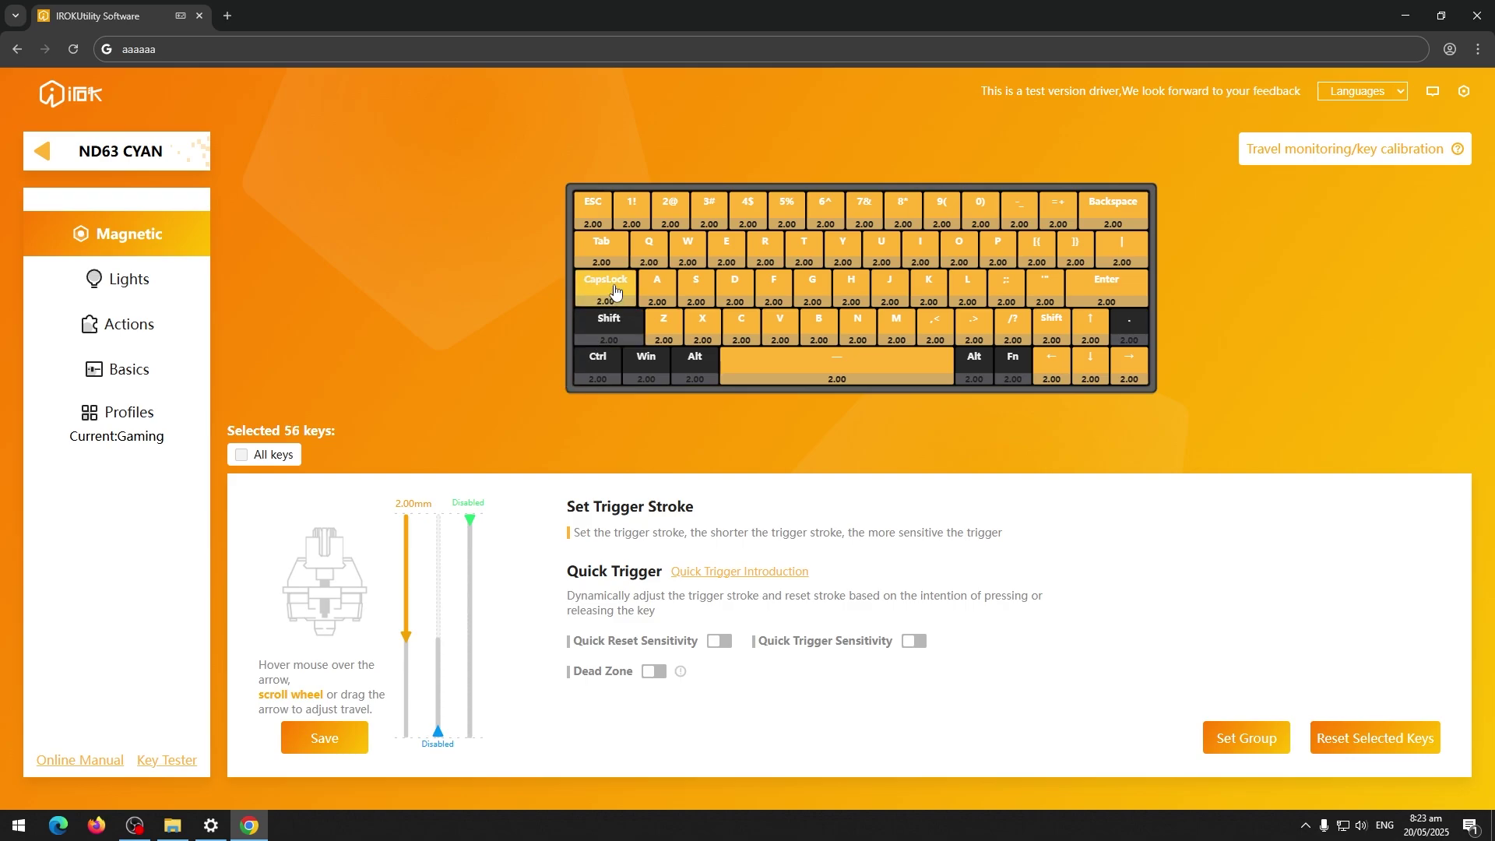
left_click(623, 258)
left_click(593, 209)
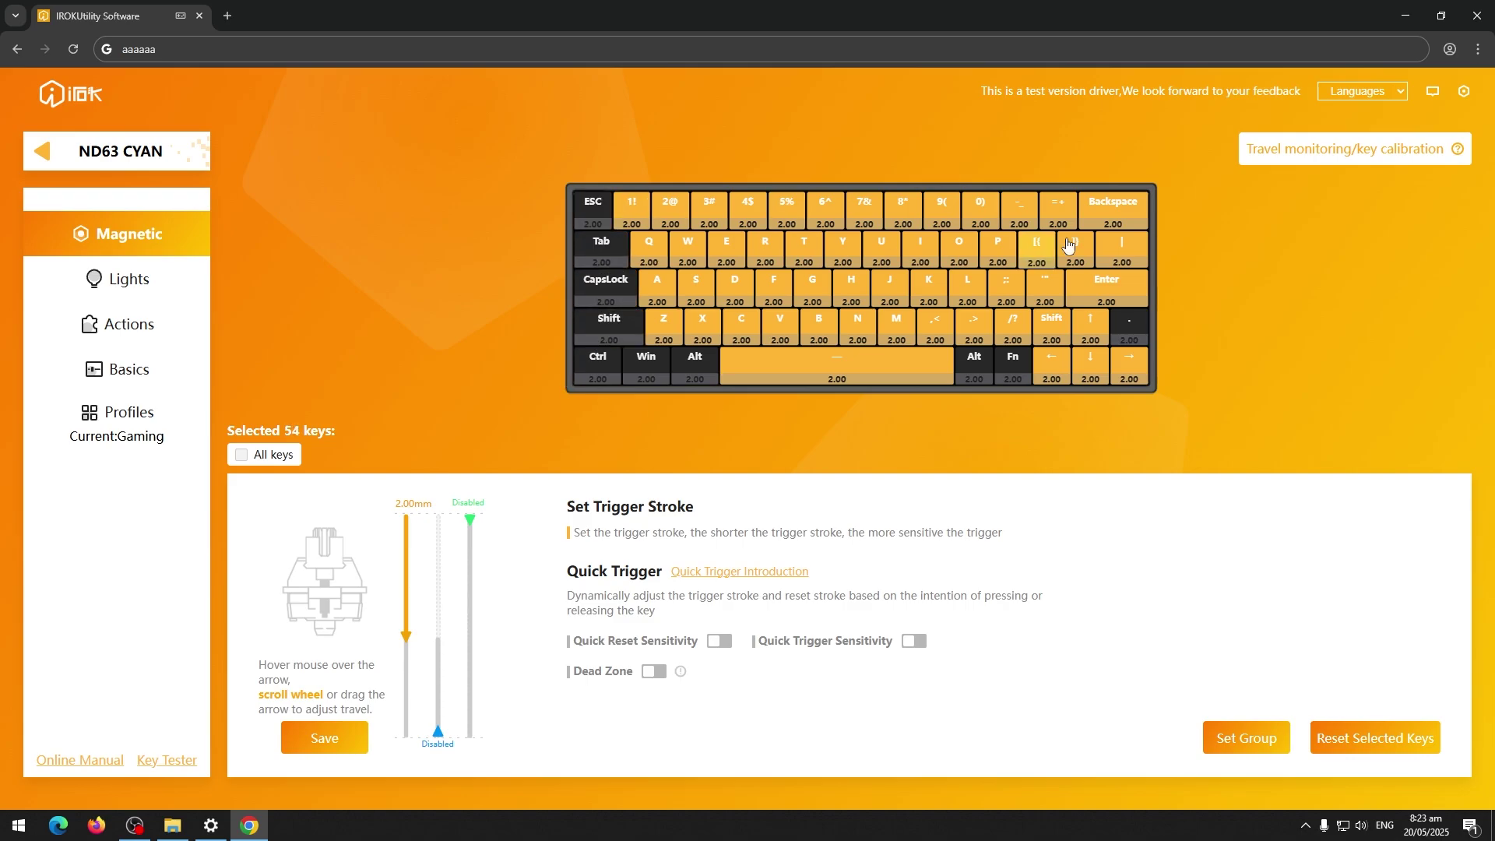
left_click(1118, 221)
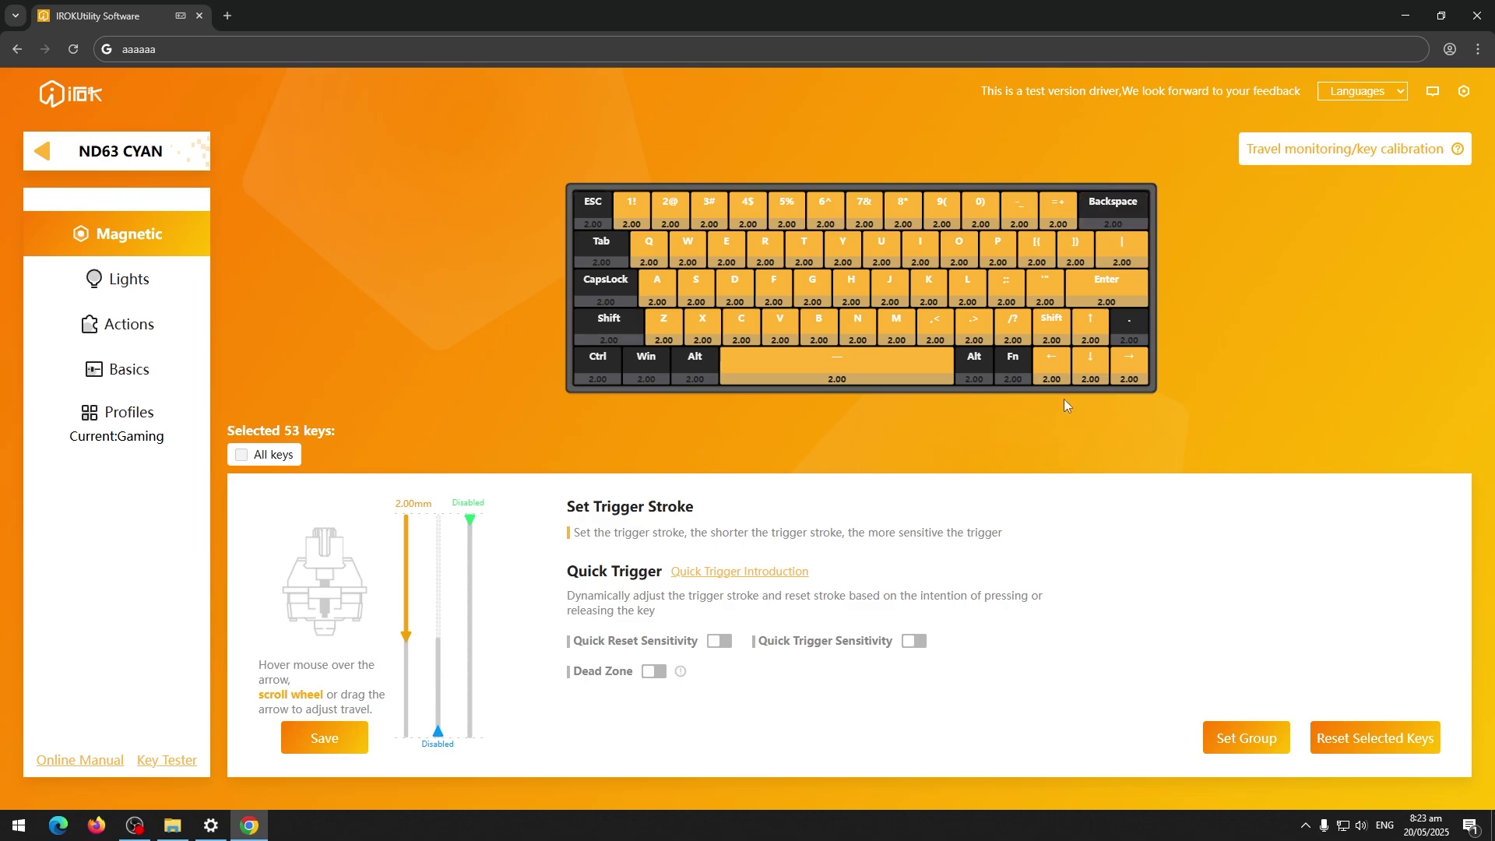
left_click(1106, 288)
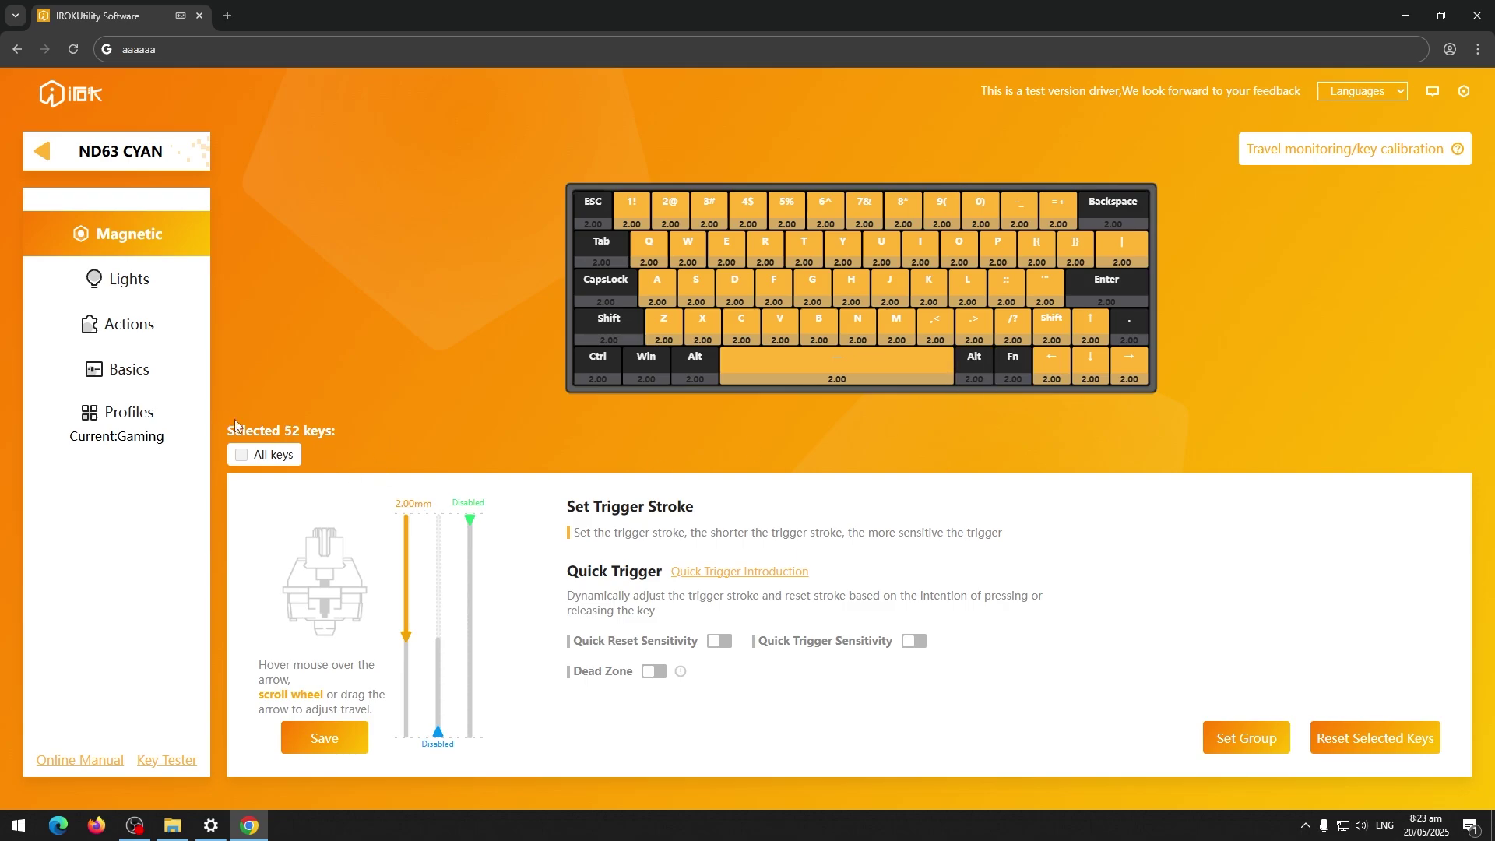
Uncheck All keys so no ND63 keys remain selected
left_click(275, 454)
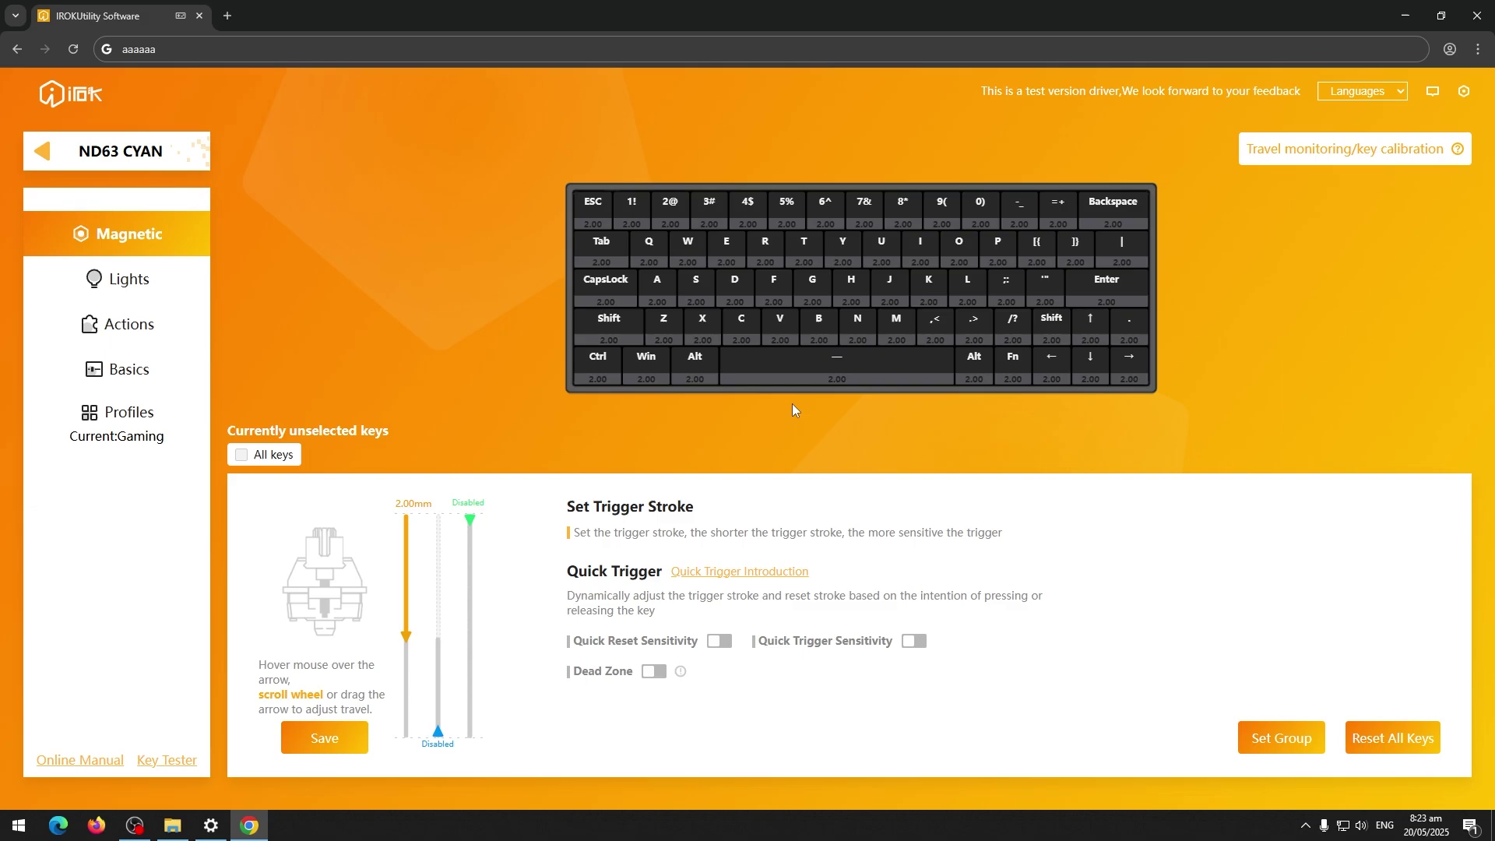
Select only the W, A, S and D keys on the layout
left_click(688, 245)
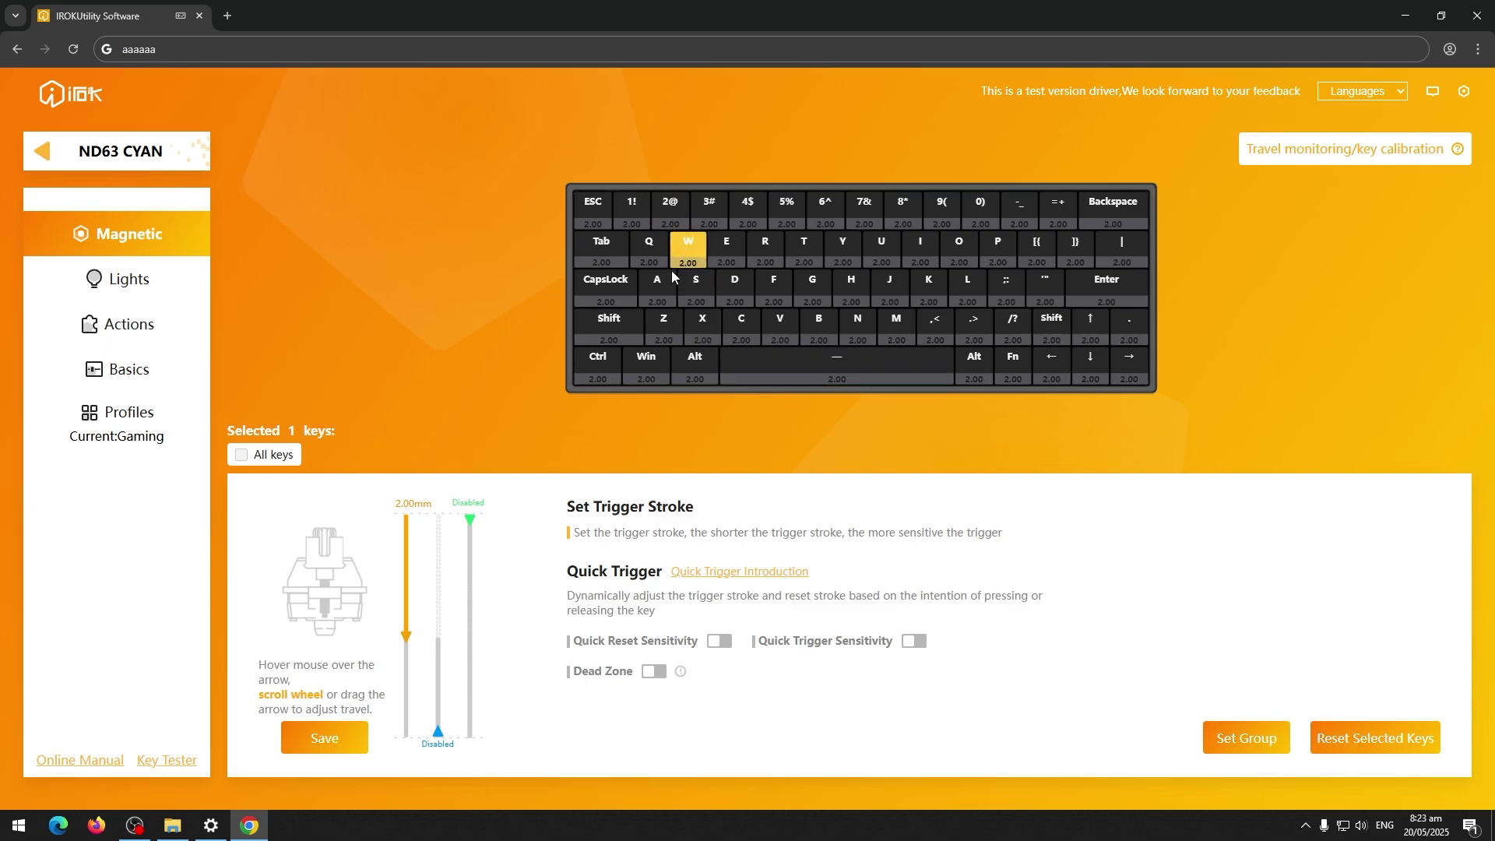
left_click(657, 281)
left_click(695, 281)
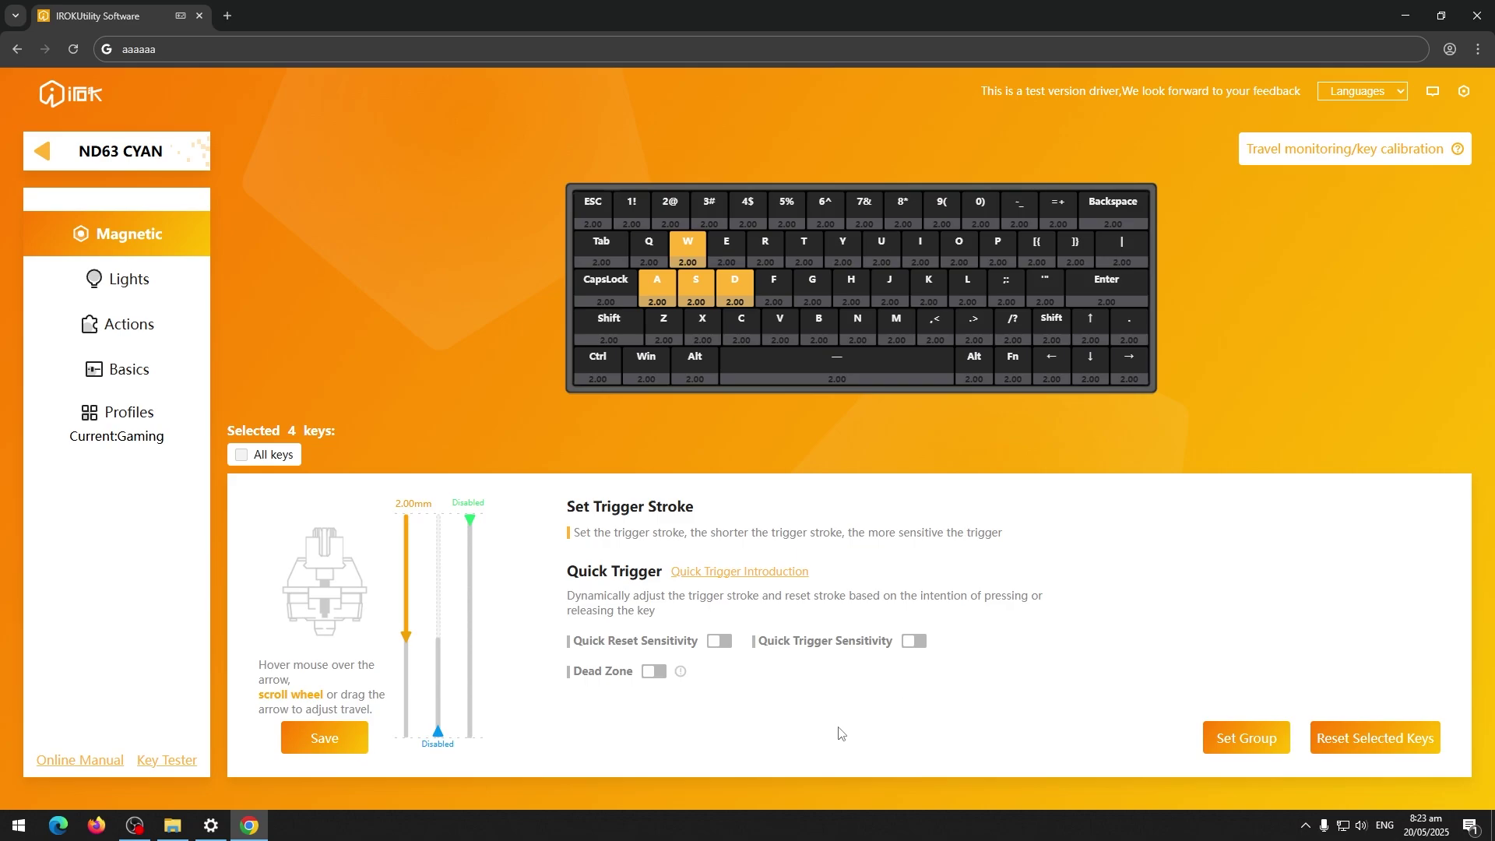
Turn on Quick Trigger for W, A, S and D
left_click(915, 643)
scroll(438, 712, "down", 3)
scroll(473, 555, "up", 3)
scroll(407, 642, "up", 4)
scroll(406, 641, "up", 6)
scroll(407, 639, "up", 7)
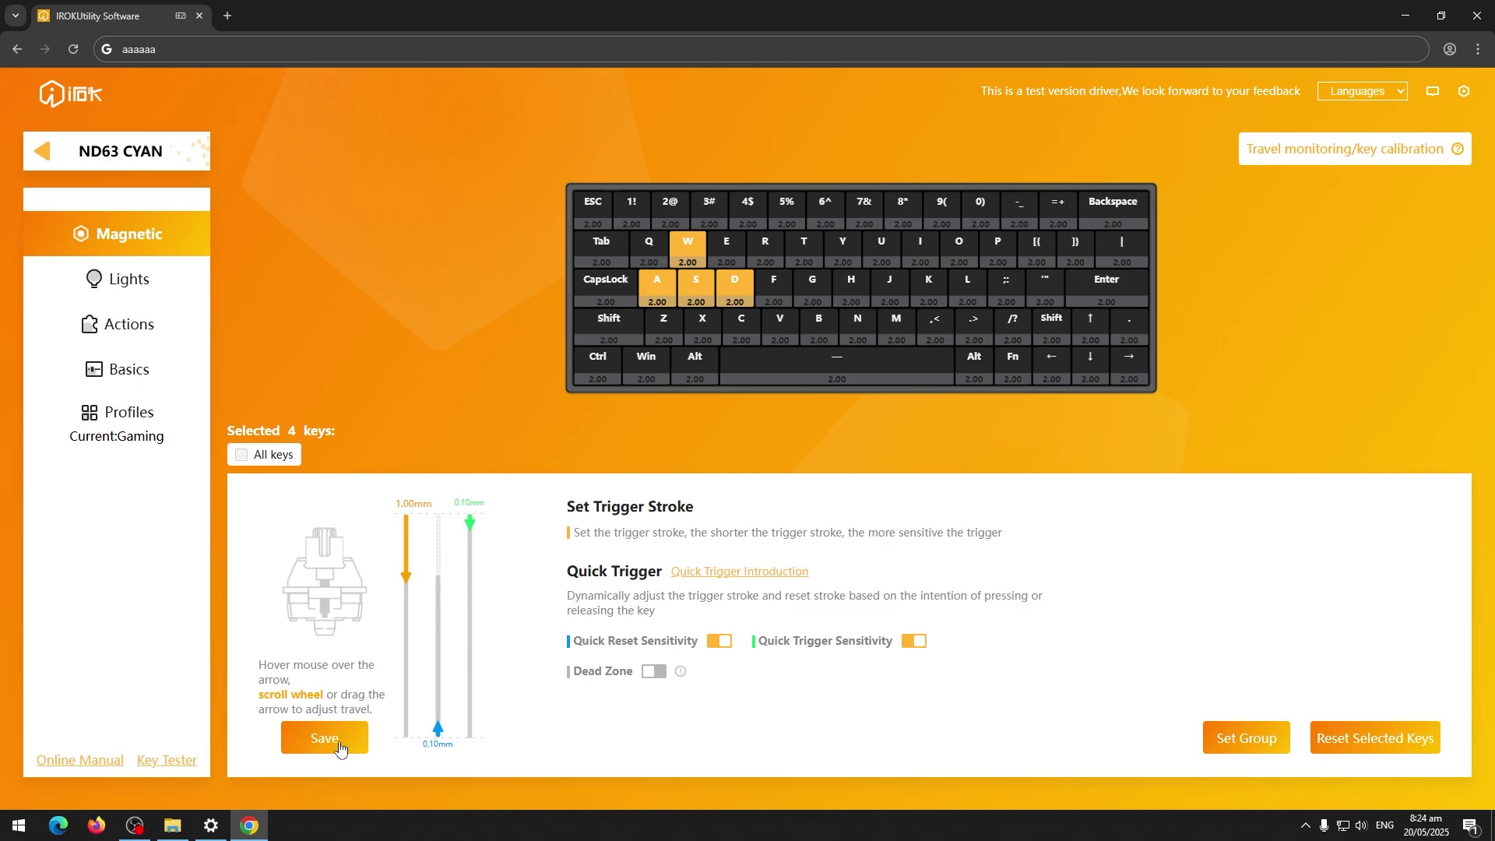
Save the 1.00 mm actuation and quick trigger settings to WASD, then reselect the A key
left_click(340, 749)
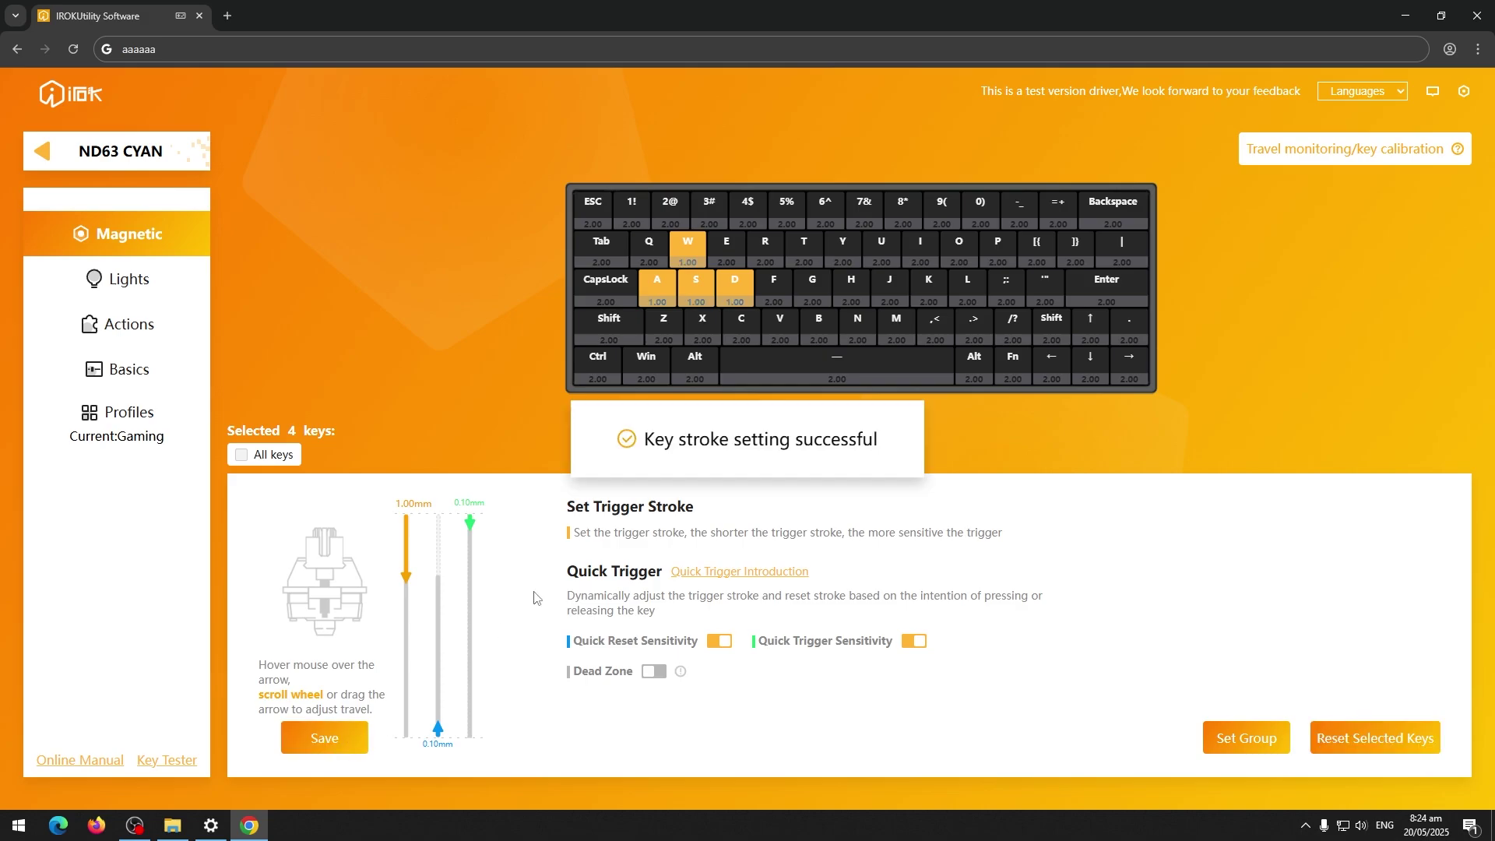
mouse_move(657, 287)
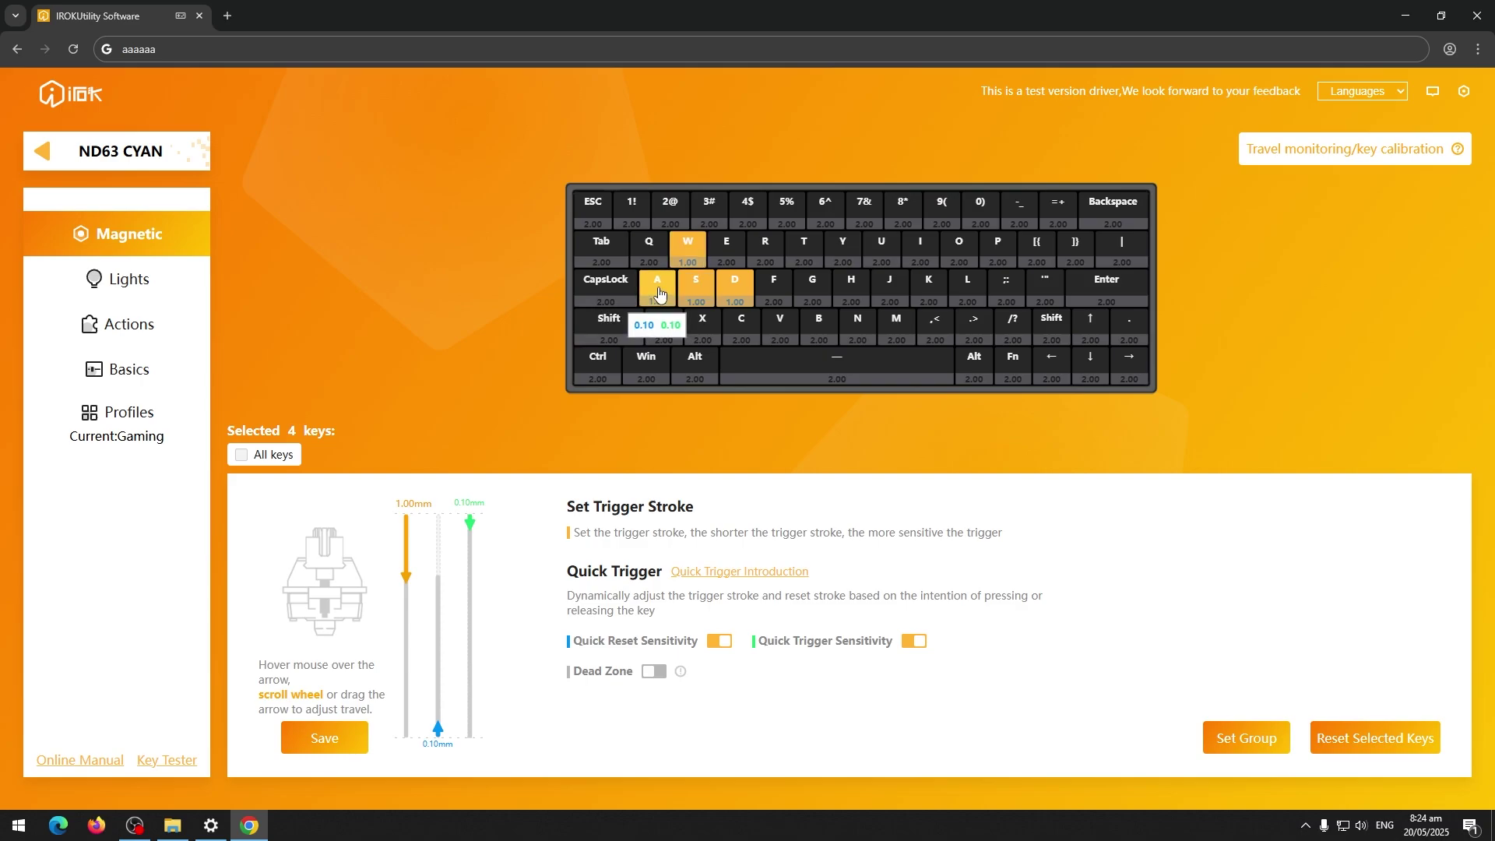
left_click(660, 295)
left_click(664, 290)
Enable a 0.2 mm top and bottom dead zone for WASD and save it
left_click(659, 678)
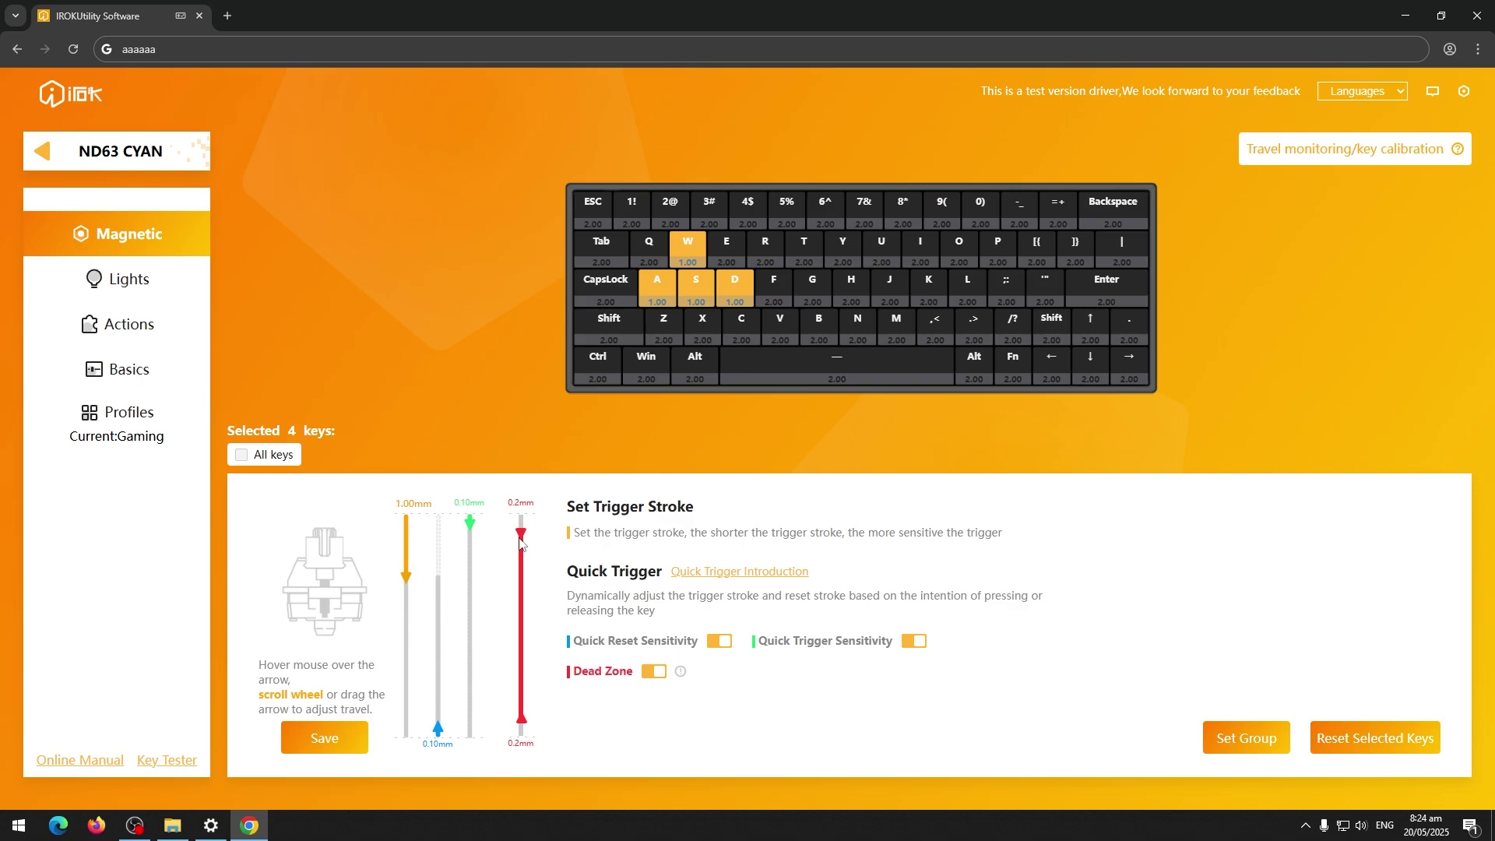
scroll(520, 541, "up", 2)
scroll(520, 540, "down", 2)
scroll(520, 541, "up", 2)
scroll(523, 725, "up", 2)
scroll(522, 541, "down", 2)
scroll(527, 724, "down", 2)
left_click(344, 737)
In the Key Tester, tap A repeatedly and confirm rapid Down/Up events are logged
left_click(171, 770)
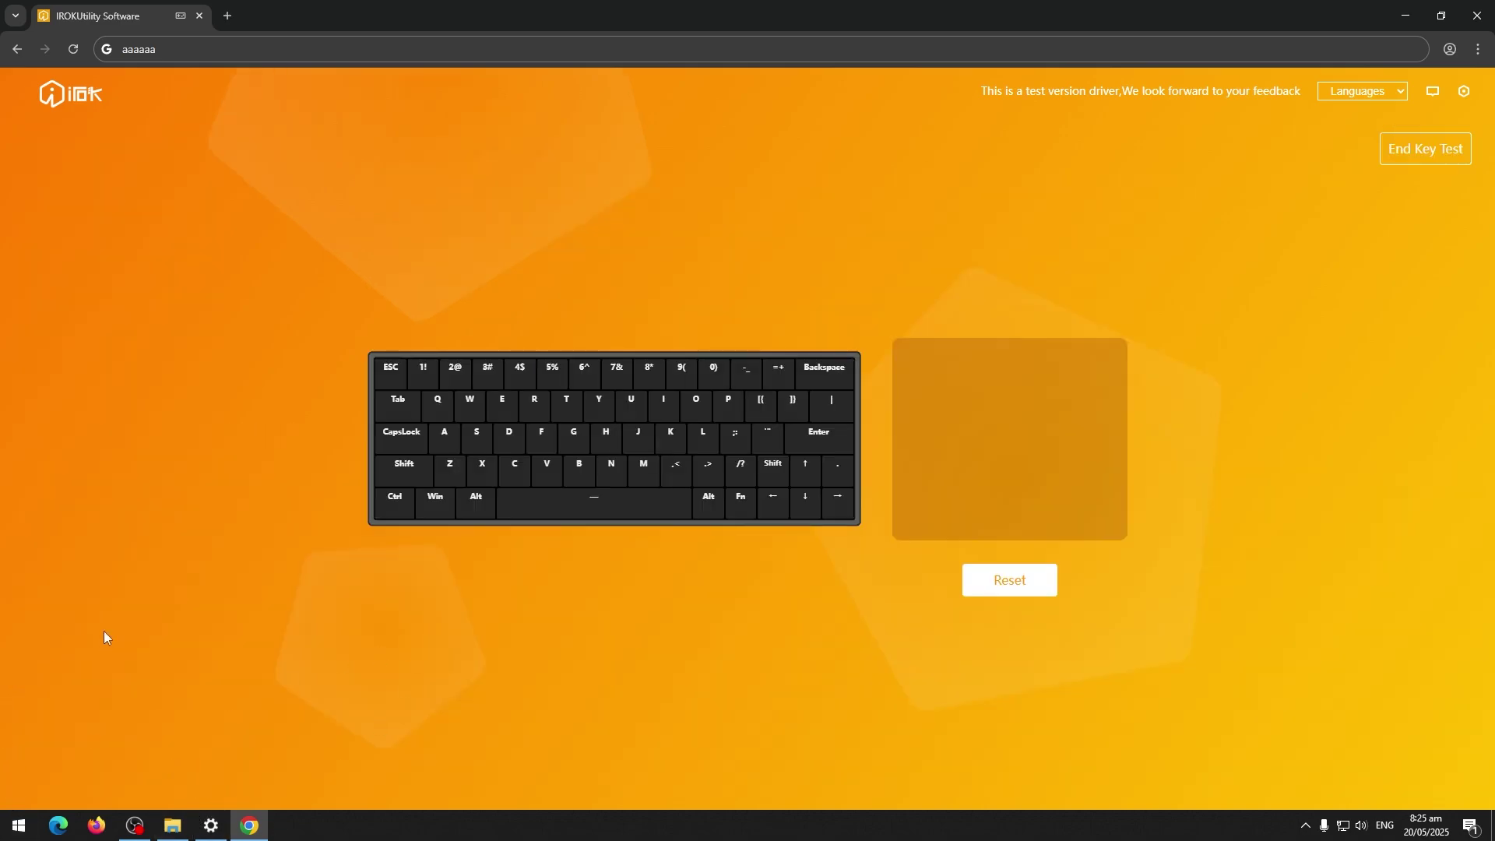
key("a")
key("a")
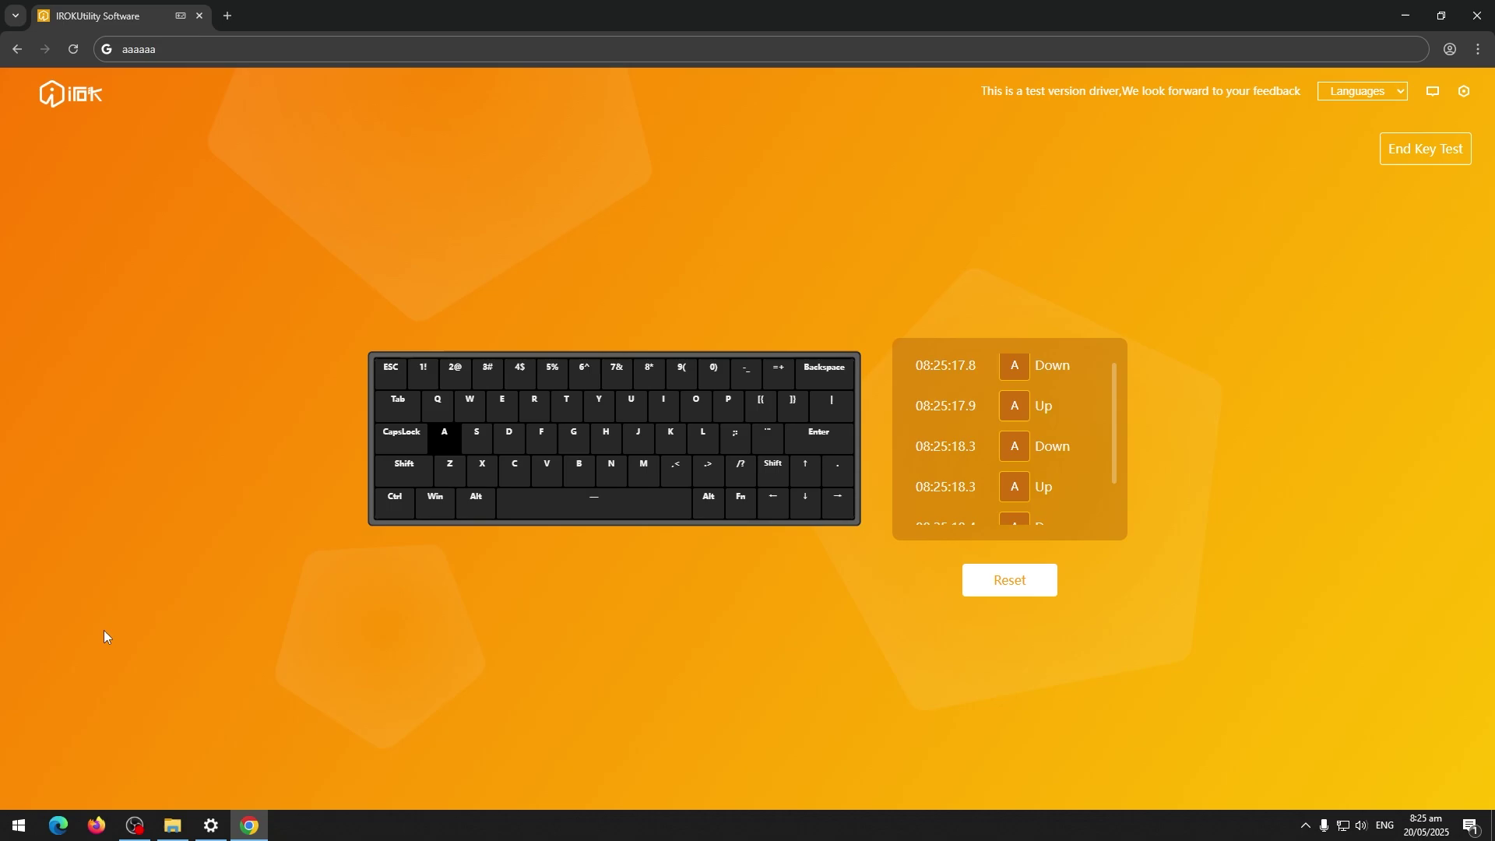
key("a")
key("a")
key("a")
key("a")
key("a")
key("a")
key("a")
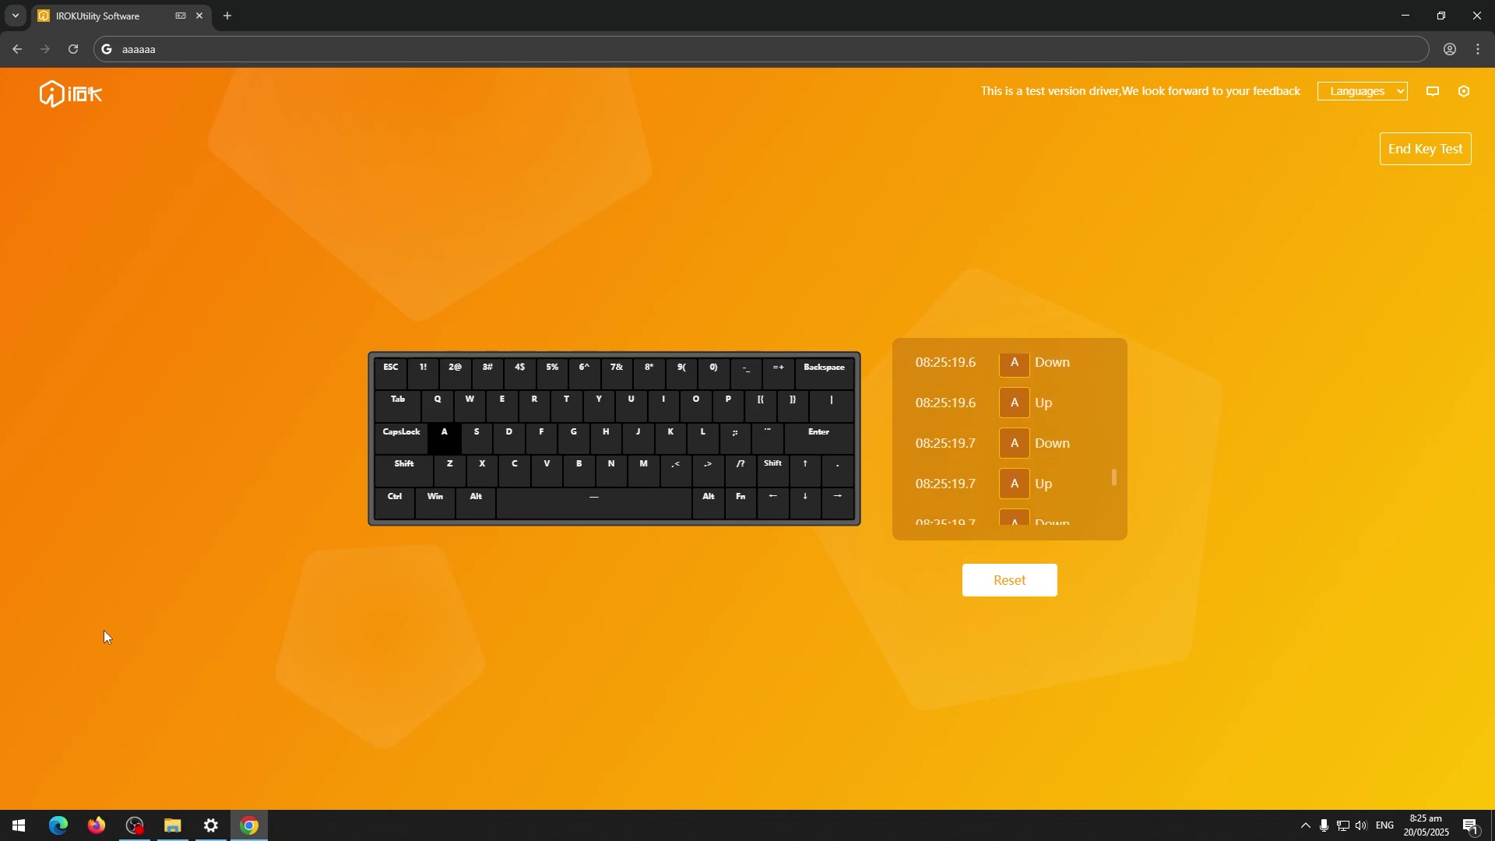
key("a")
key("a")
key("a")
key("a")
key("a")
key("a")
key("a")
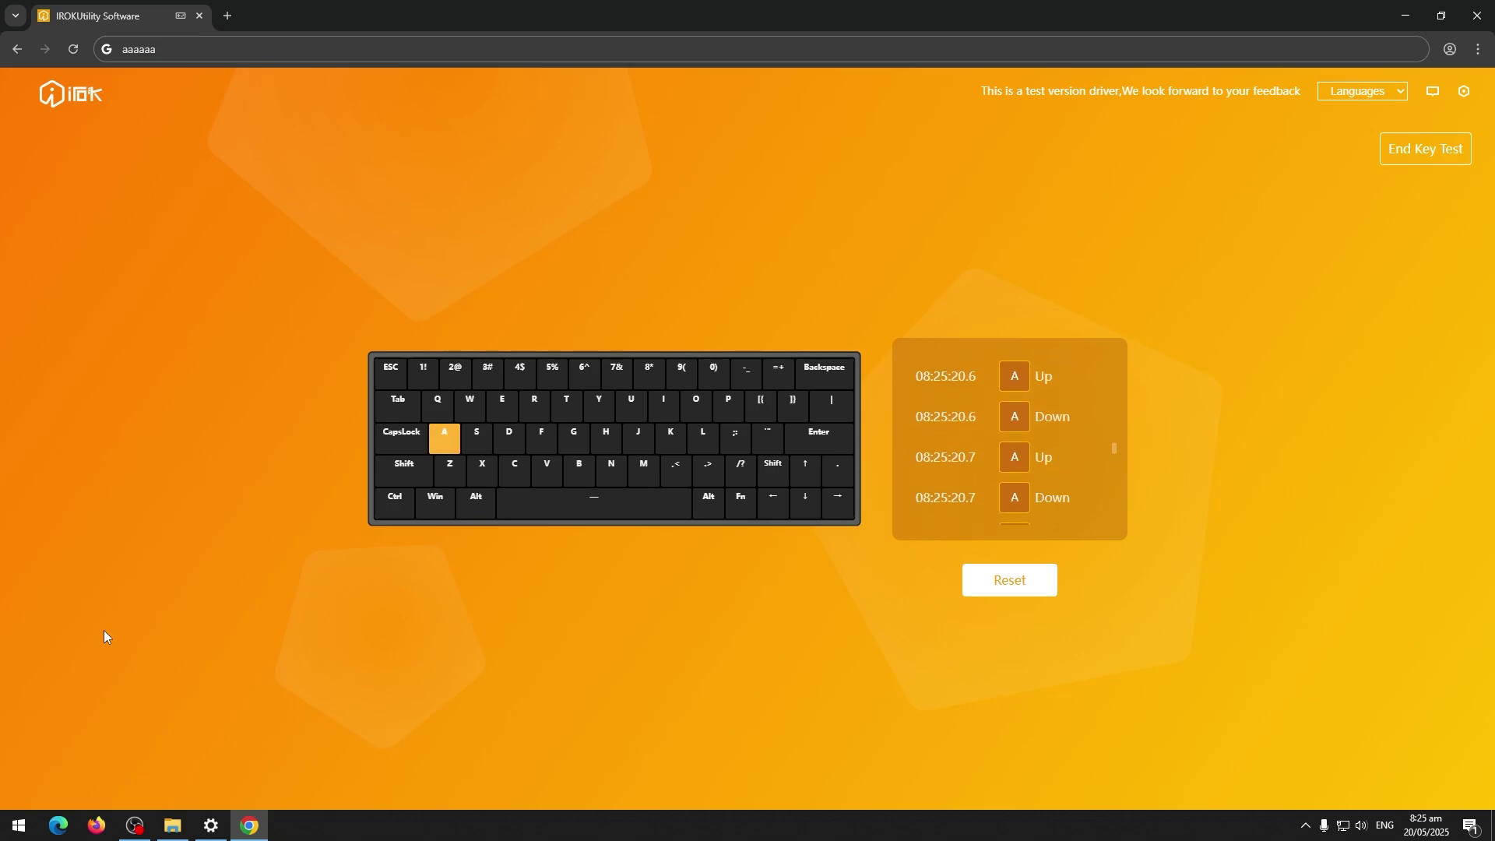
key("a")
key("a")
key("a")
key("a")
key("a")
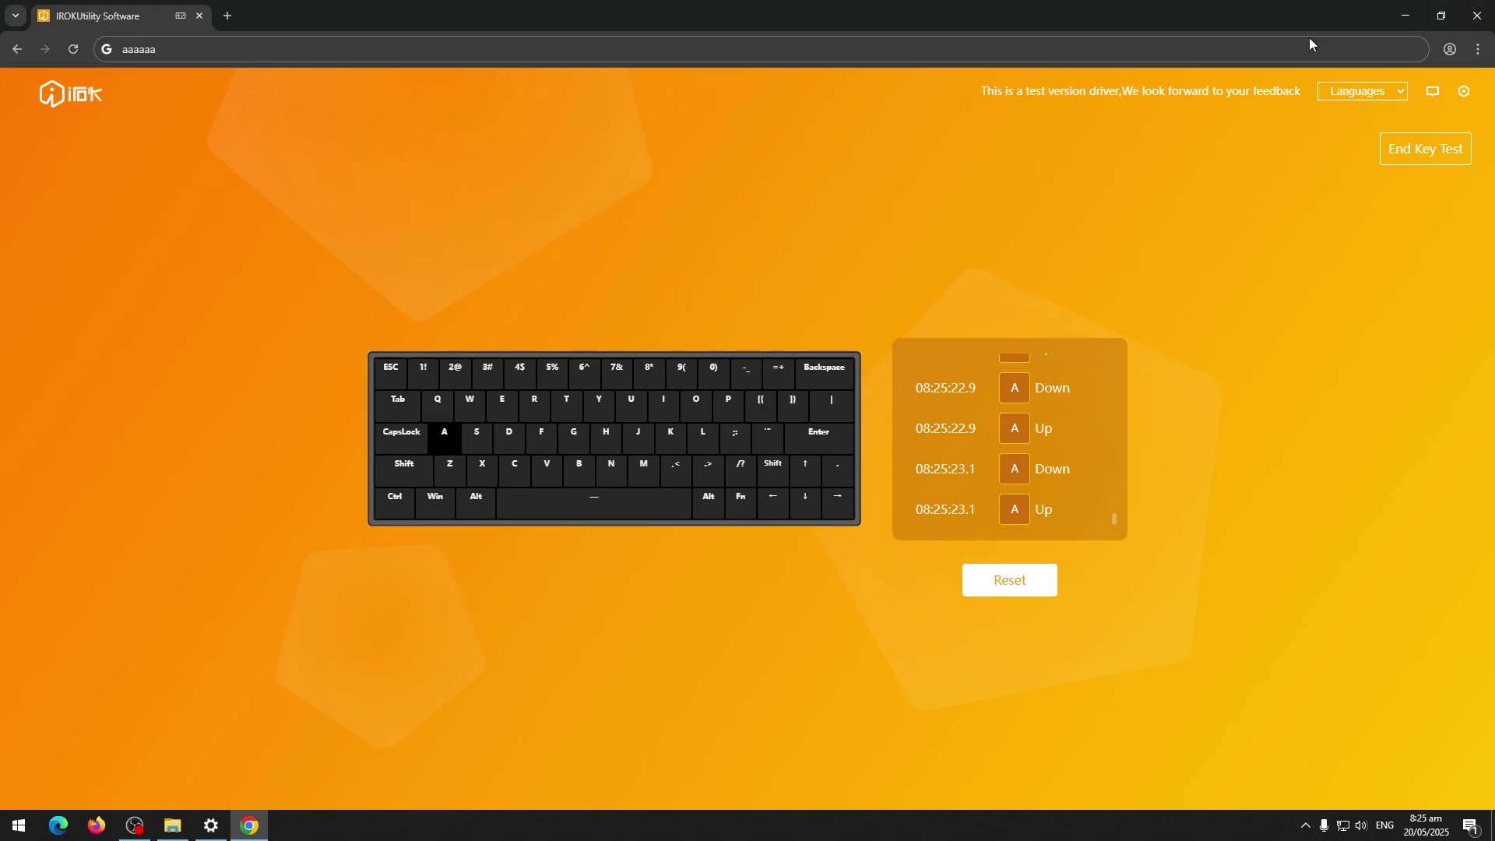
key("a")
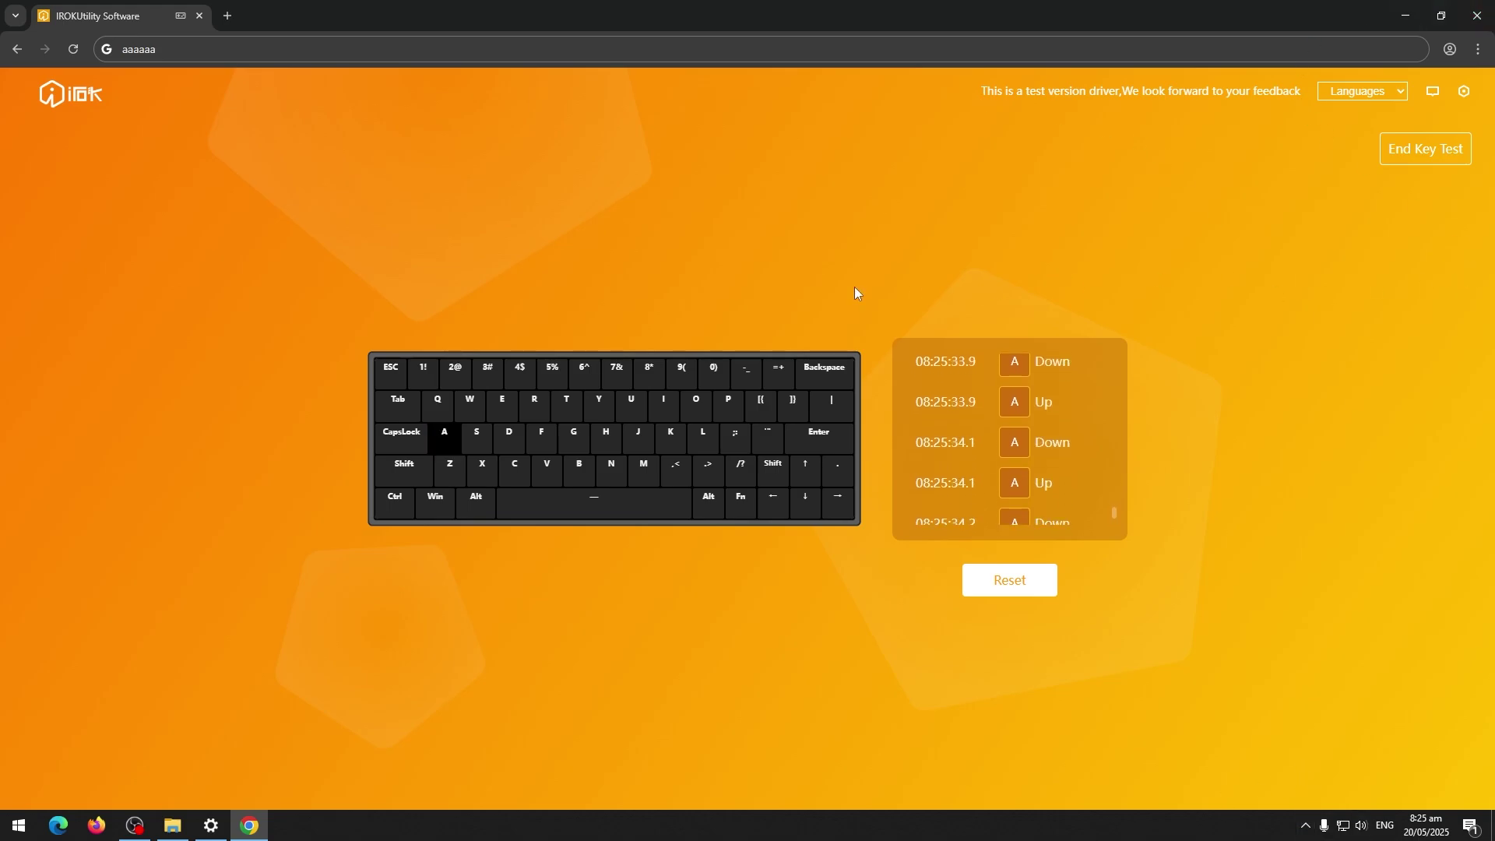
key("a")
key("a")
key("a")
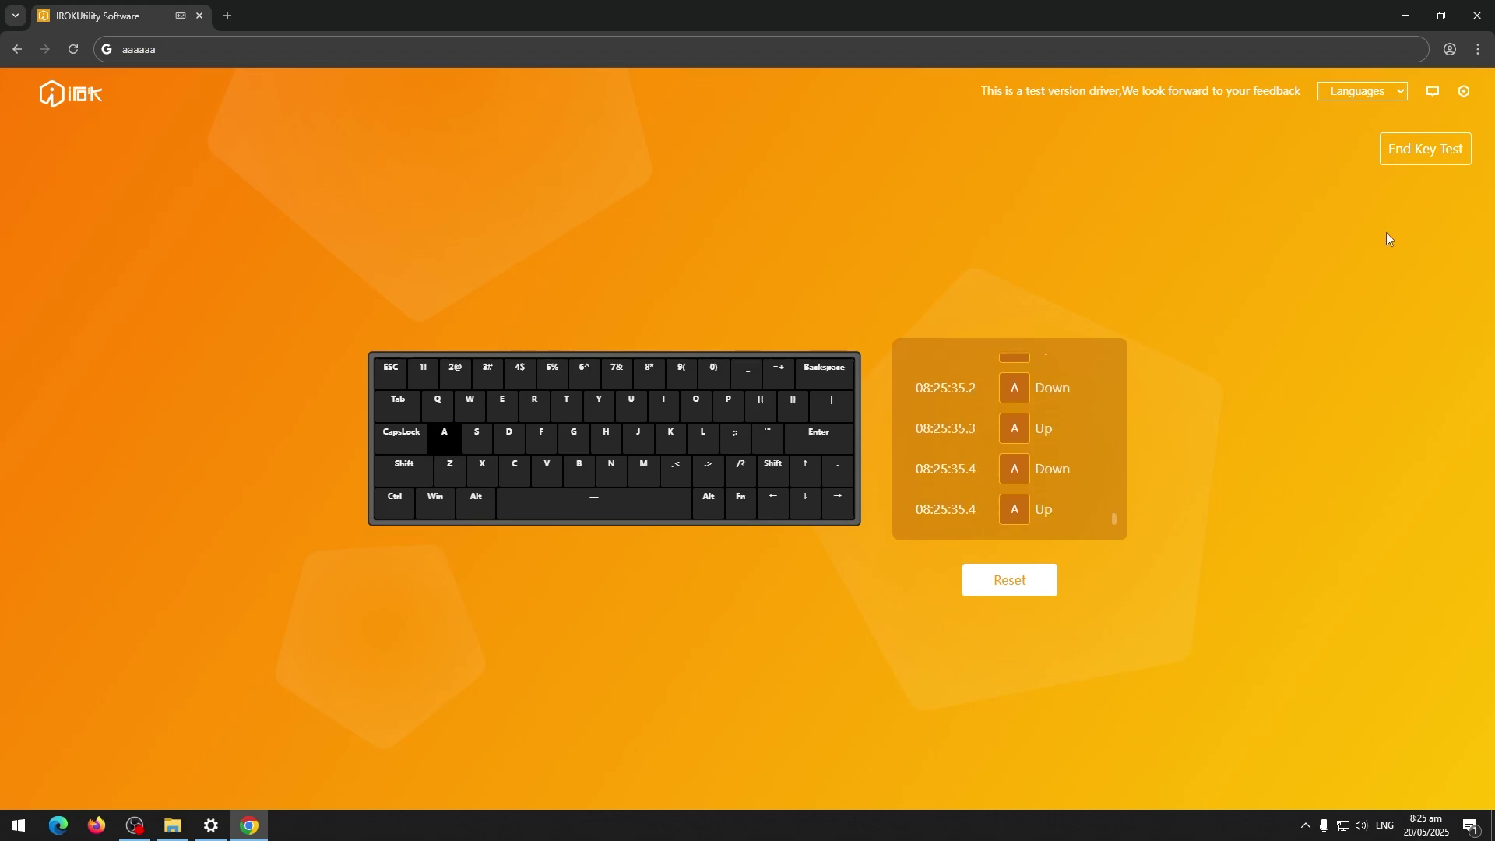
End the key test to return to the Magnetic page with WASD still selected
left_click(1438, 165)
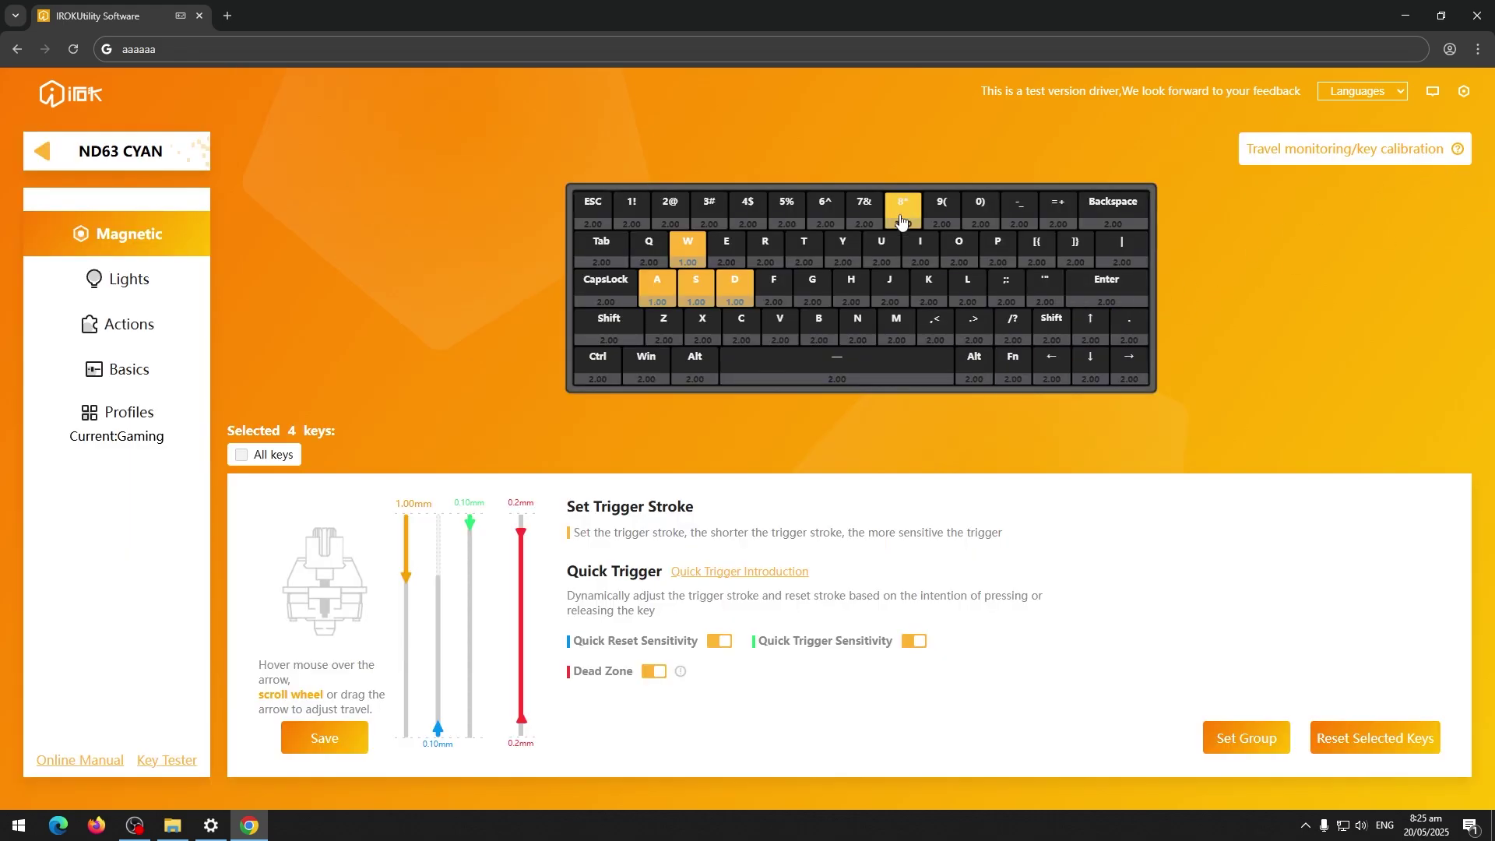